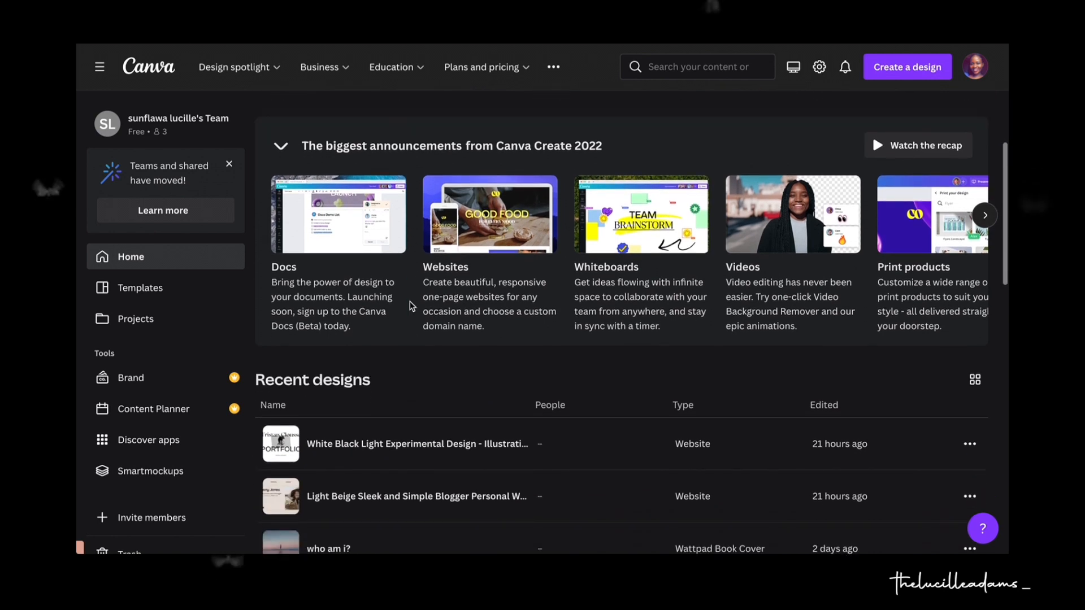
# Search templates for 'website' and choose the Website 1366 × 768 px suggestion.
pyautogui.scroll(5, 411, 306)
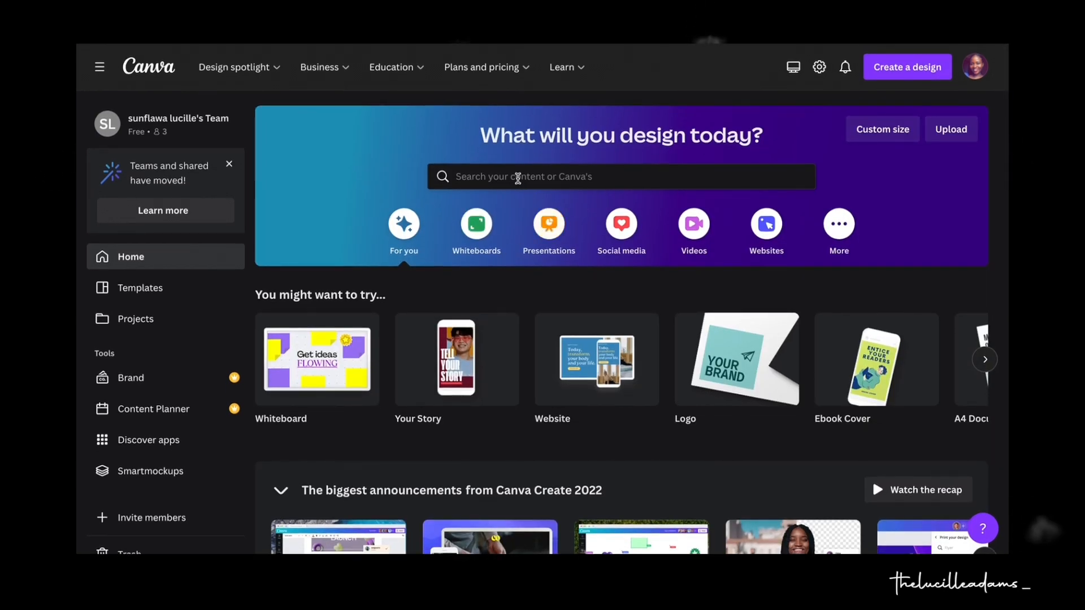
pyautogui.click(518, 177)
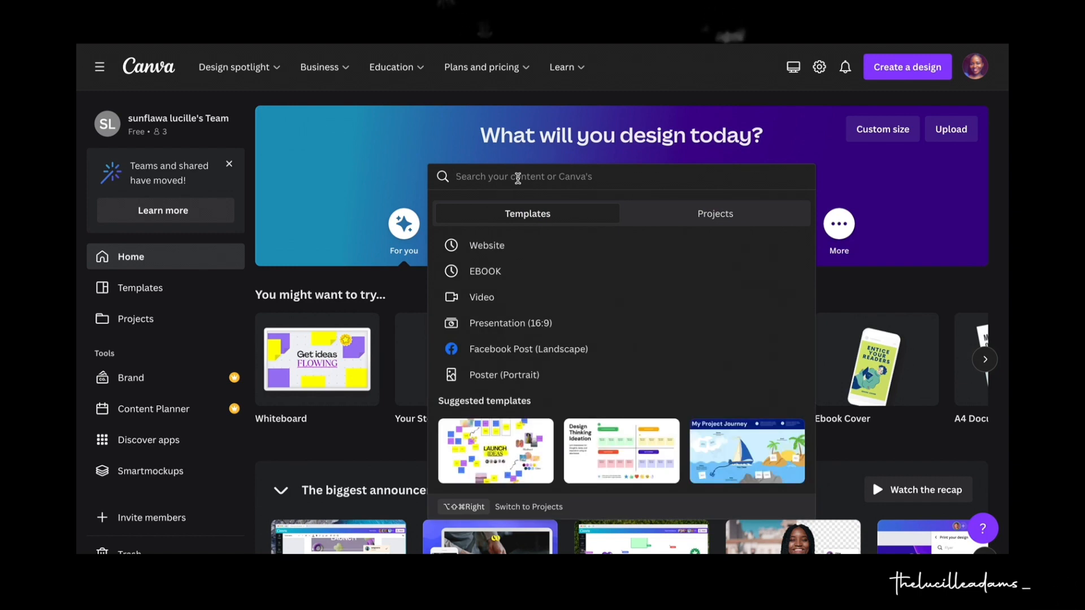
pyautogui.write('WEBSITE')
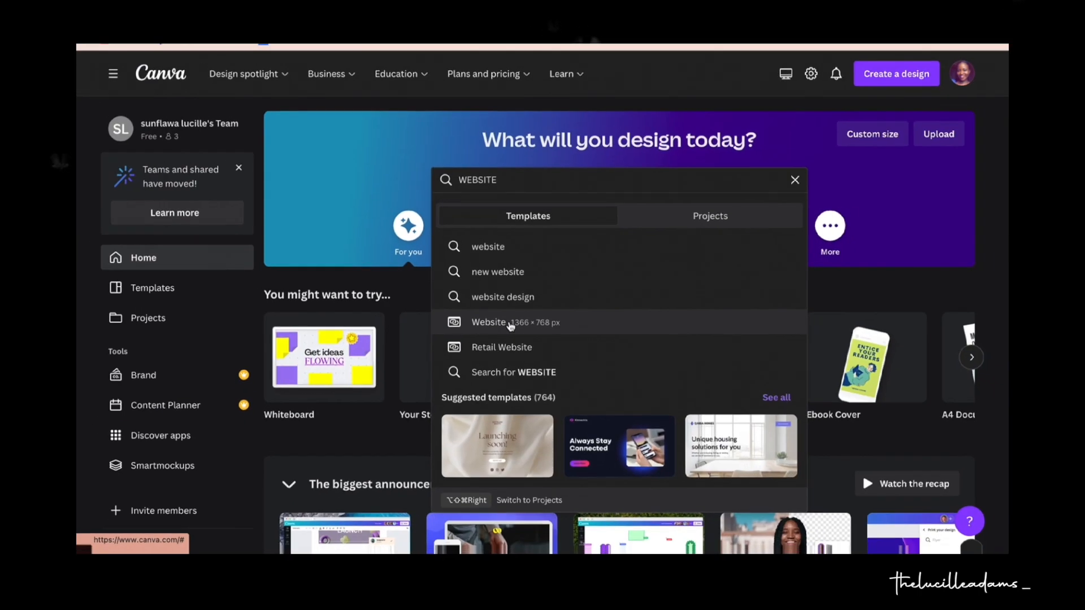
pyautogui.click(479, 357)
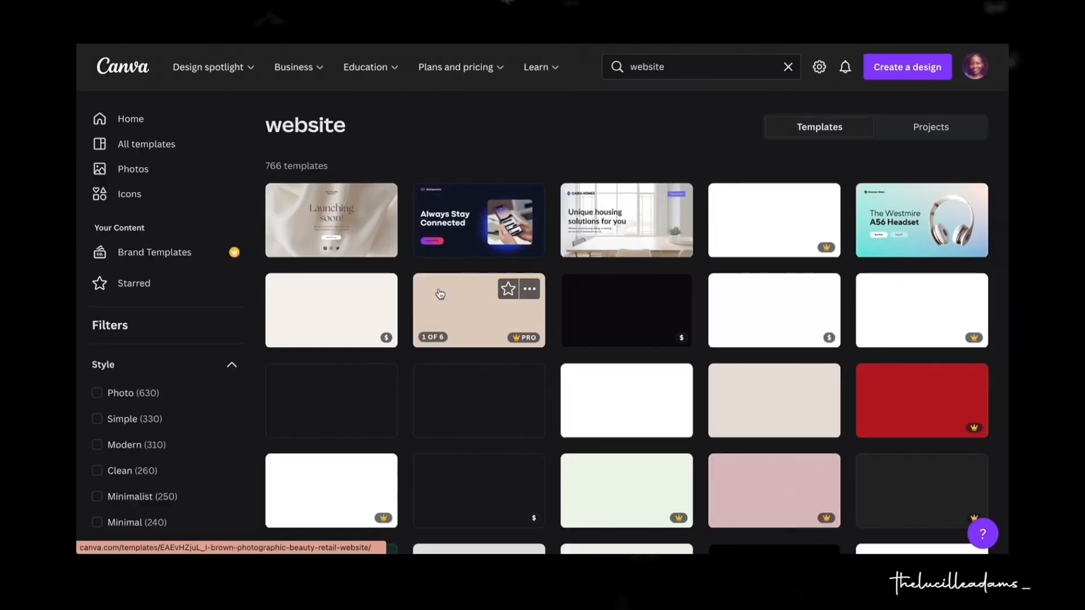
# Scroll the website results and open the black-and-white copywriter template as a new design.
pyautogui.scroll(-2, 452, 316)
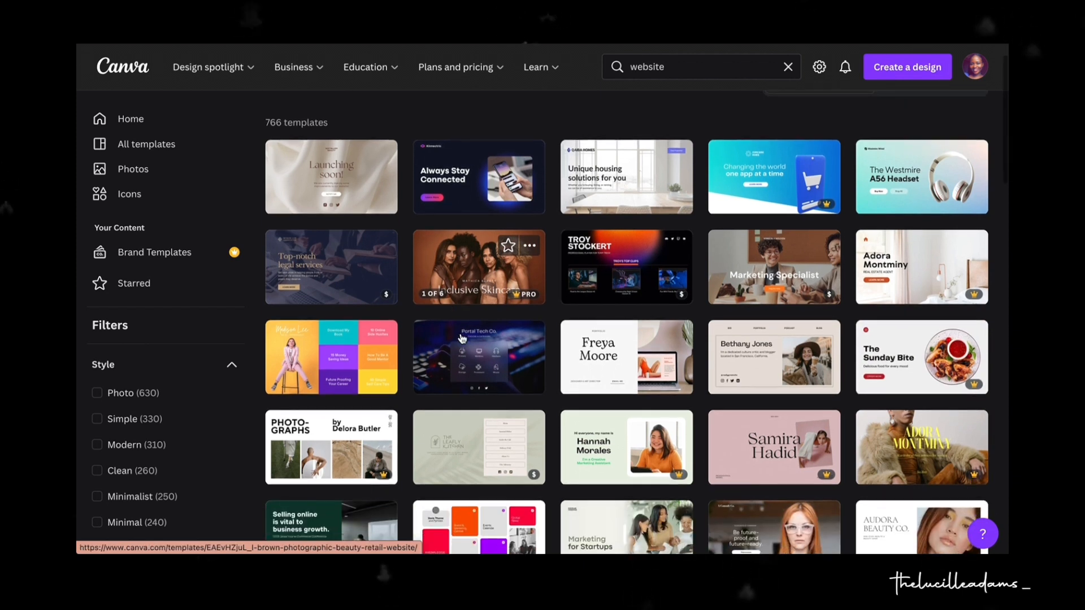
pyautogui.scroll(-3, 462, 338)
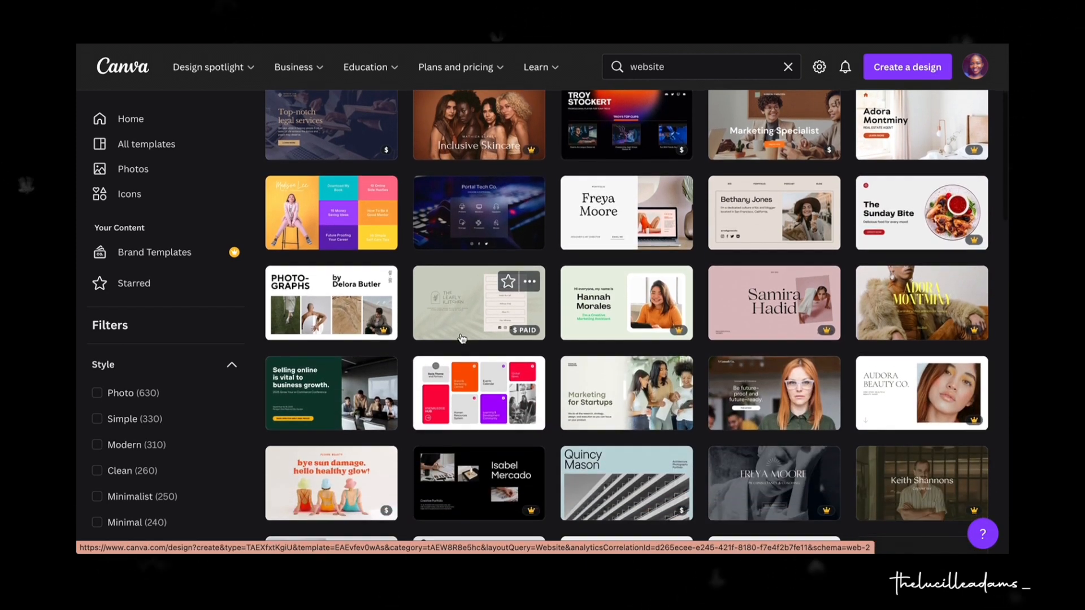
pyautogui.scroll(-3, 461, 338)
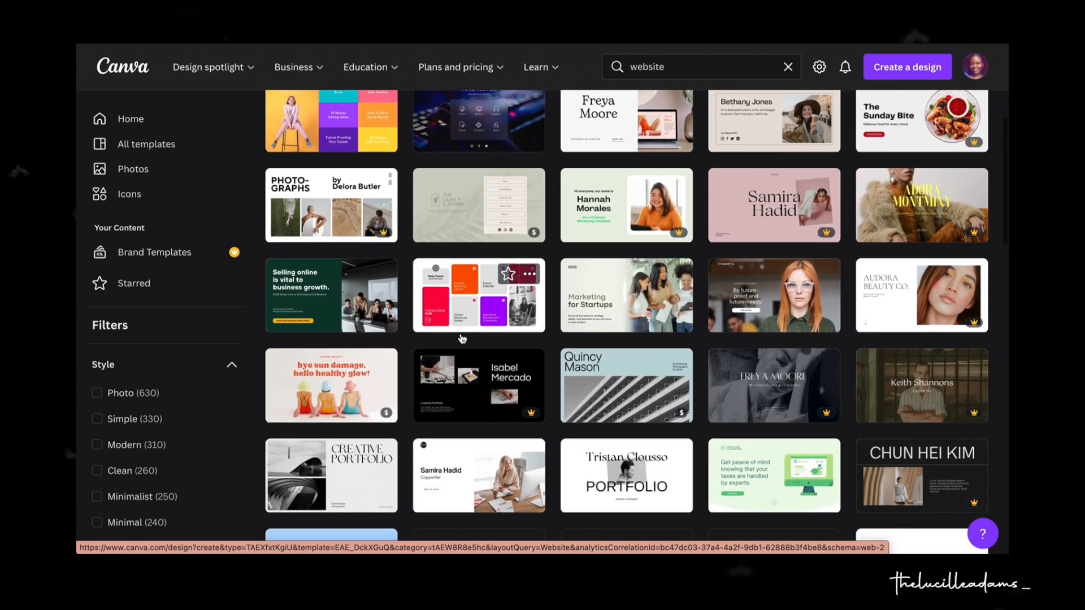
pyautogui.scroll(-2, 461, 338)
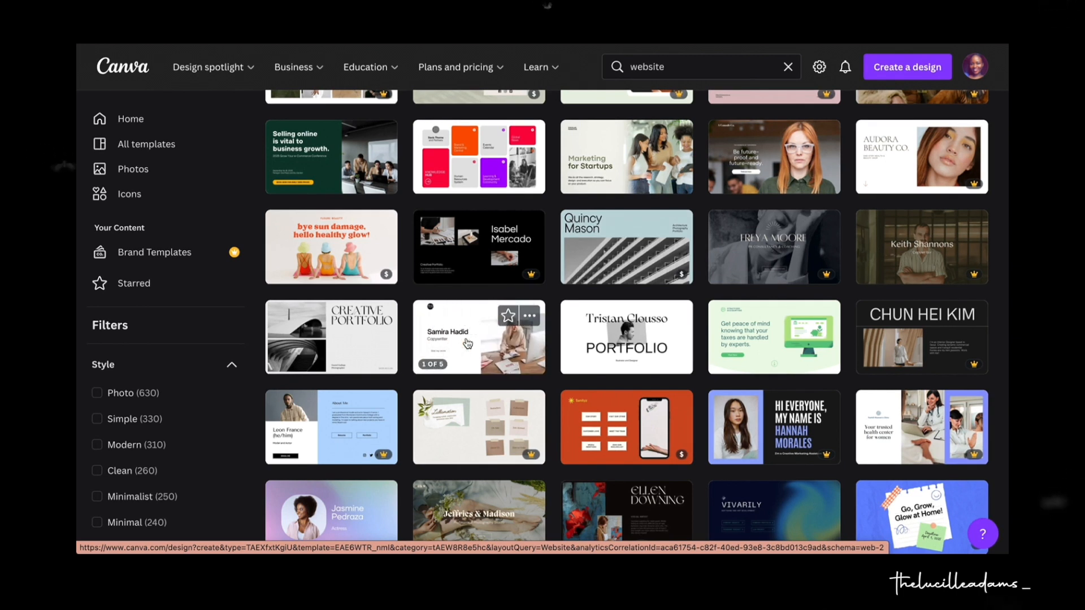
pyautogui.click(467, 343)
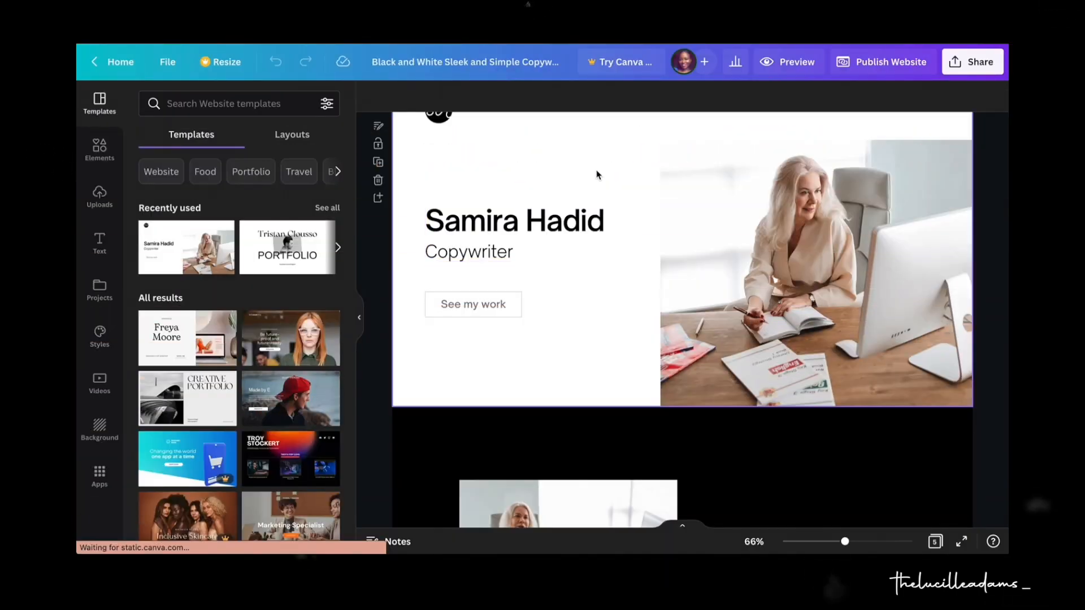
# Replace the sample name in the hero heading with the creator's full name.
pyautogui.scroll(-3, 598, 175)
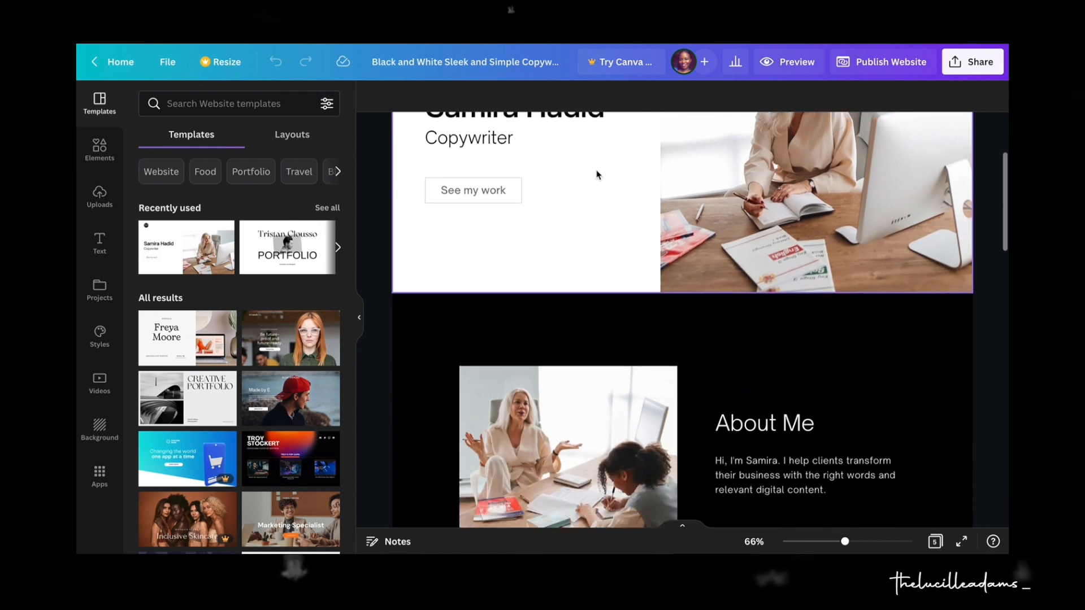
pyautogui.scroll(3, 598, 175)
pyautogui.click(598, 210)
pyautogui.click(598, 211)
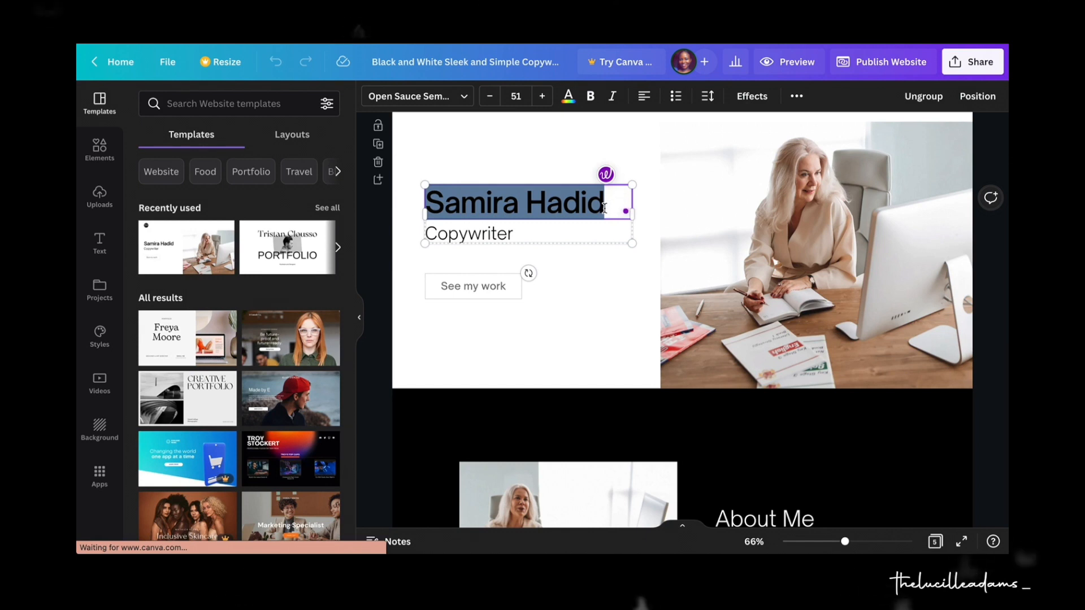
pyautogui.write('Lucille')
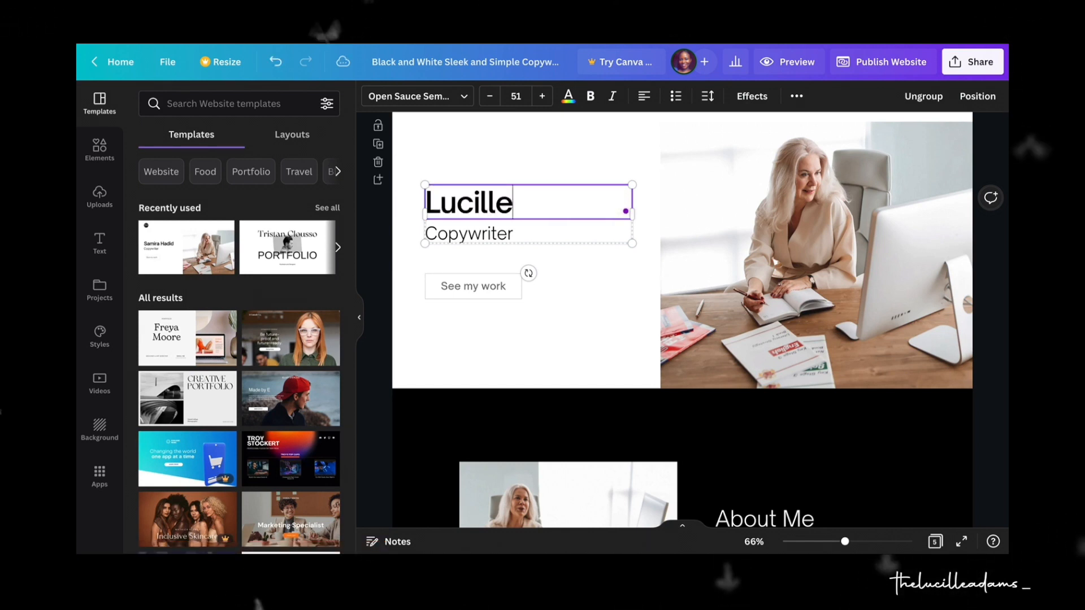
pyautogui.write(' A')
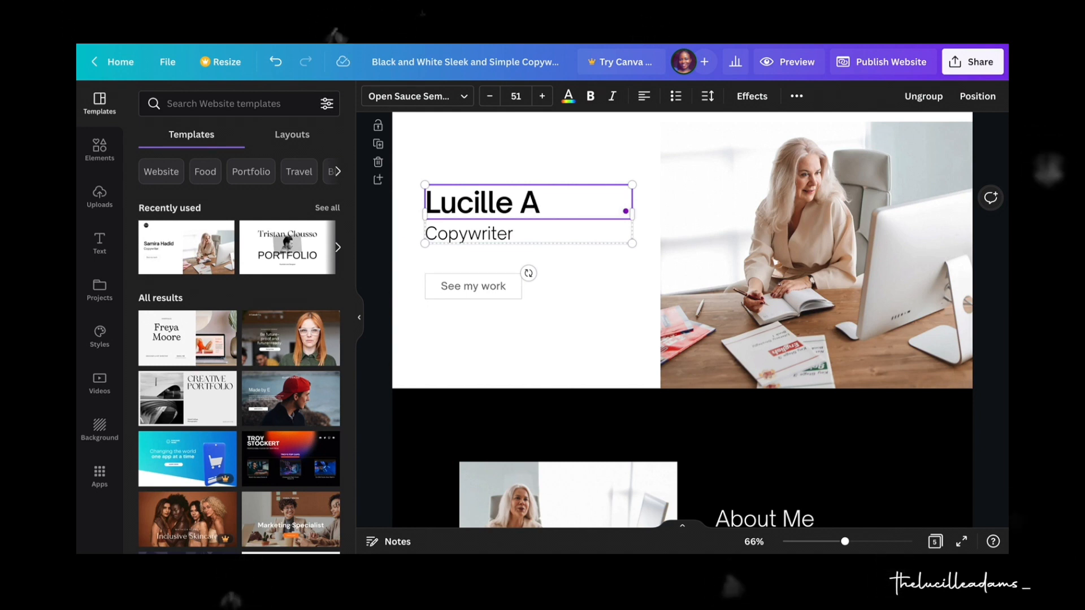
pyautogui.write('dams')
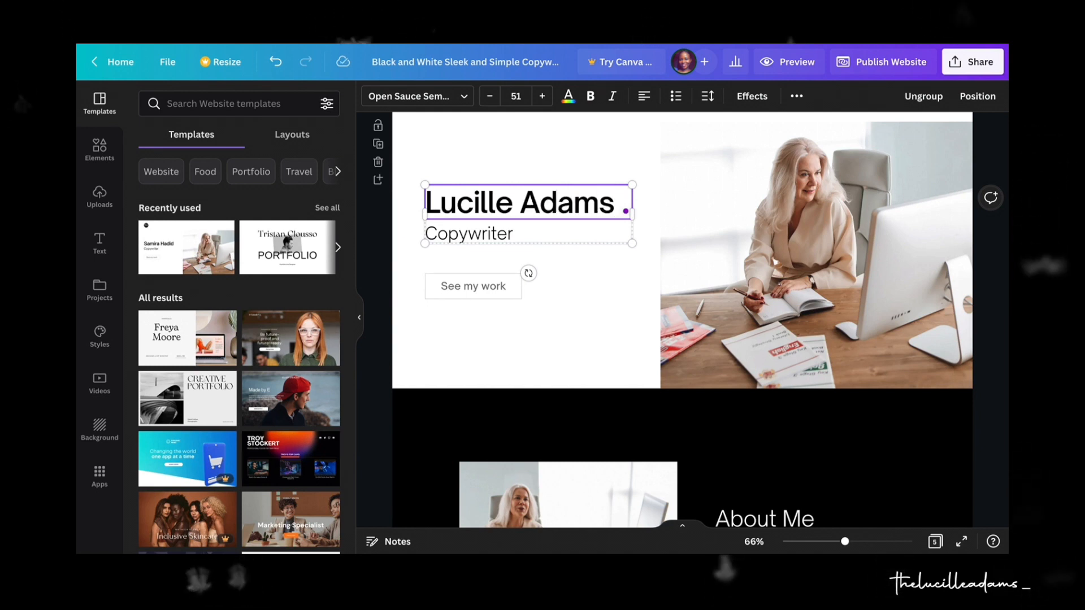
pyautogui.click(516, 236)
# Recolour the renamed hero heading dark blue.
pyautogui.click(557, 212)
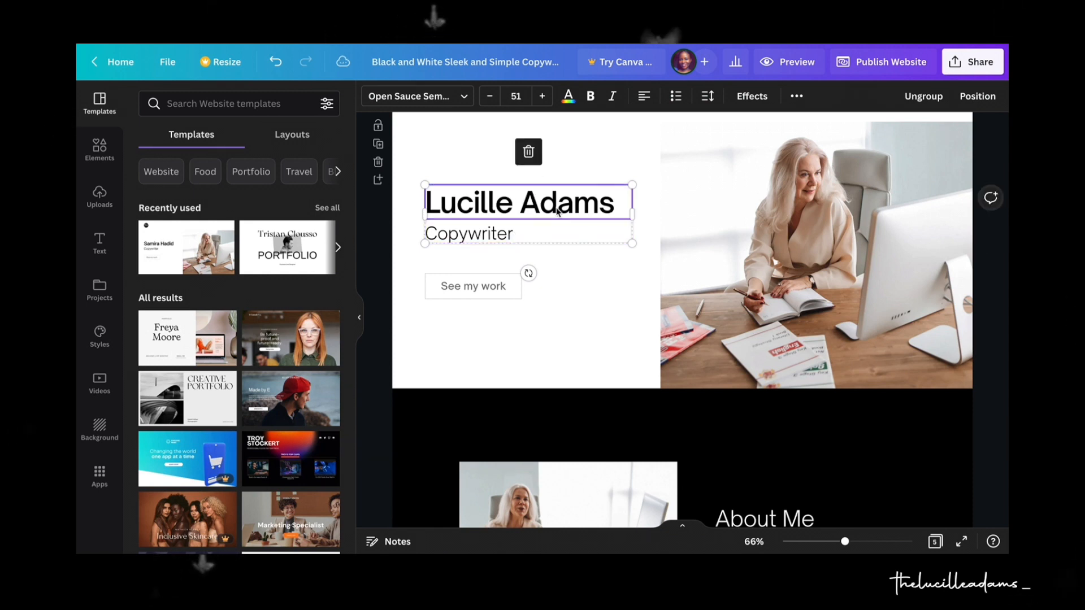
pyautogui.click(570, 97)
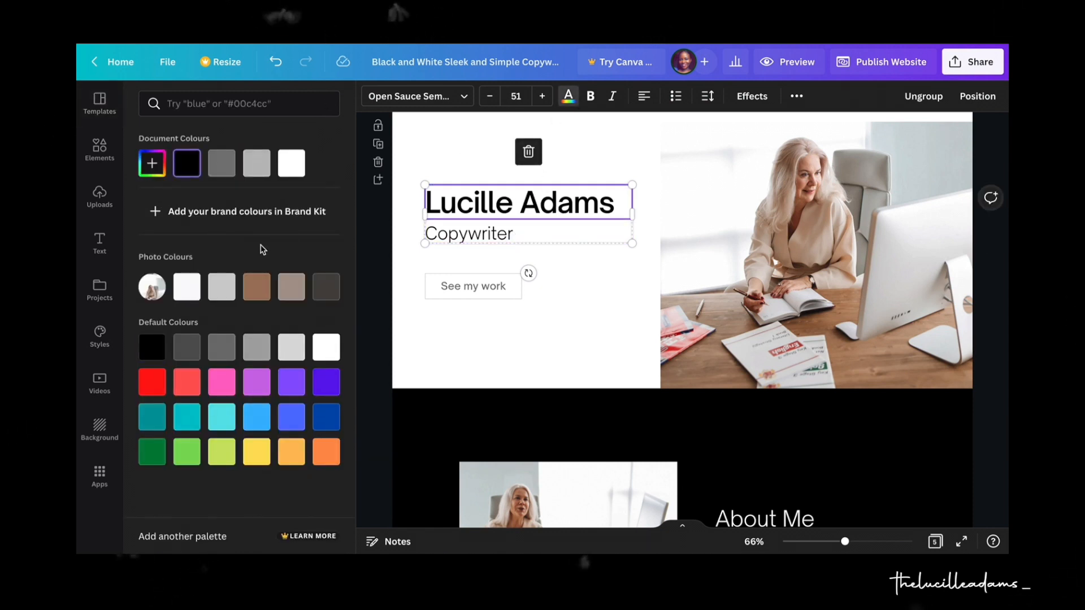
pyautogui.click(326, 417)
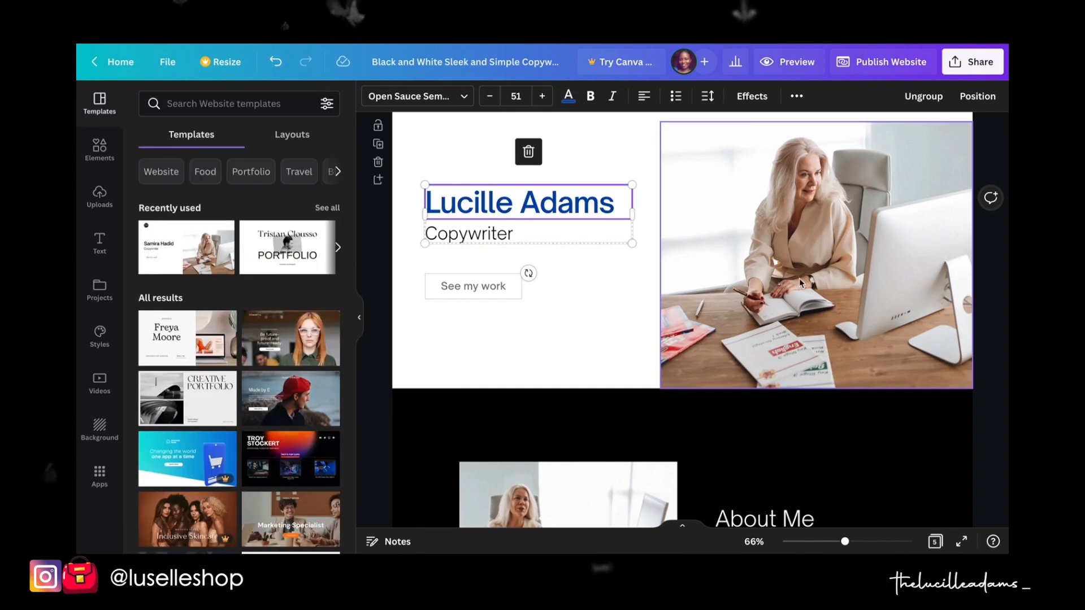
pyautogui.click(799, 278)
# Replace the hero's office photo with the uploaded video of a woman speaking.
pyautogui.rightClick(799, 278)
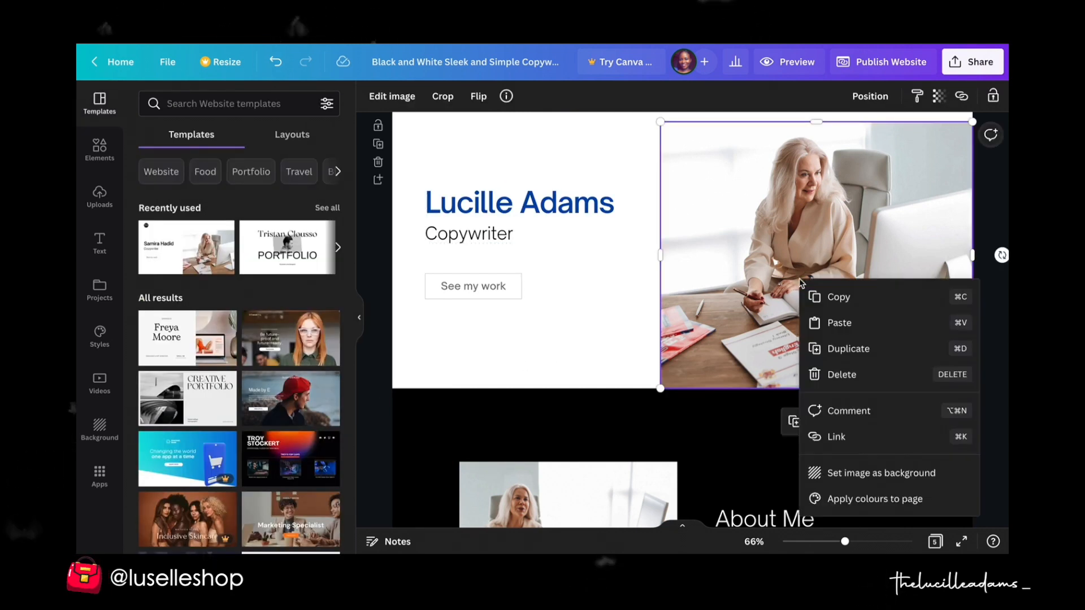
pyautogui.click(766, 327)
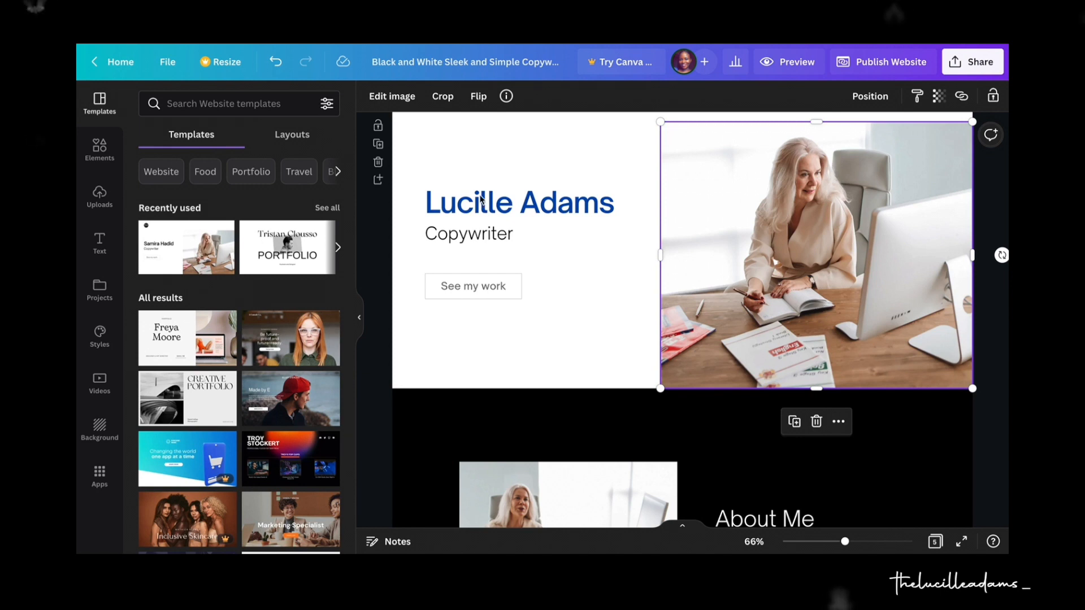
pyautogui.click(101, 197)
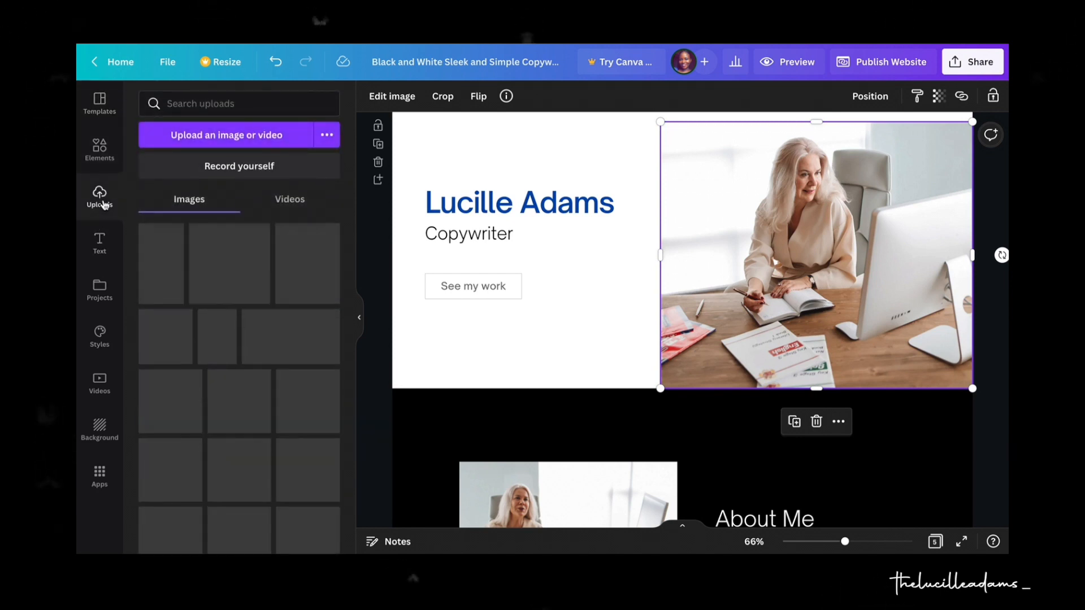
pyautogui.scroll(-3, 222, 300)
pyautogui.scroll(-10, 221, 301)
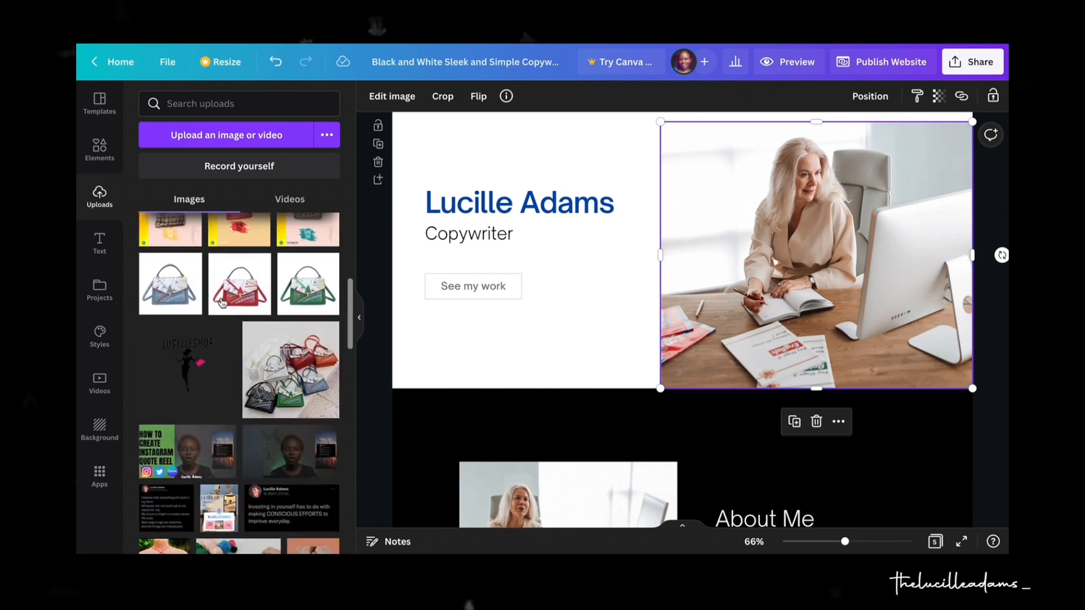
pyautogui.scroll(-3, 221, 302)
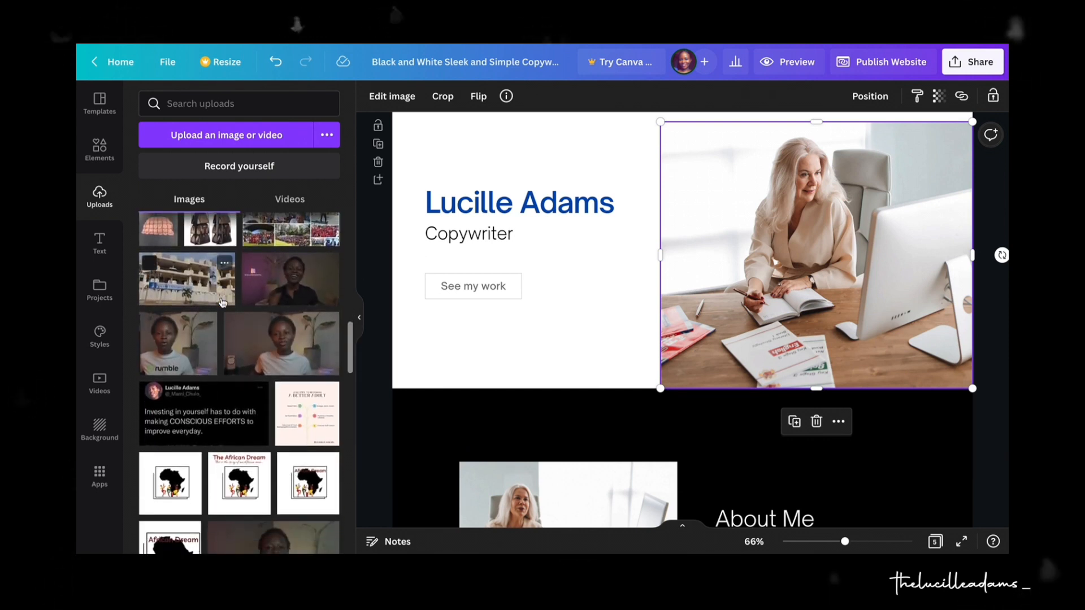
pyautogui.scroll(-3, 222, 300)
pyautogui.scroll(-1, 221, 299)
pyautogui.moveTo(270, 350); pyautogui.dragTo(778, 281)
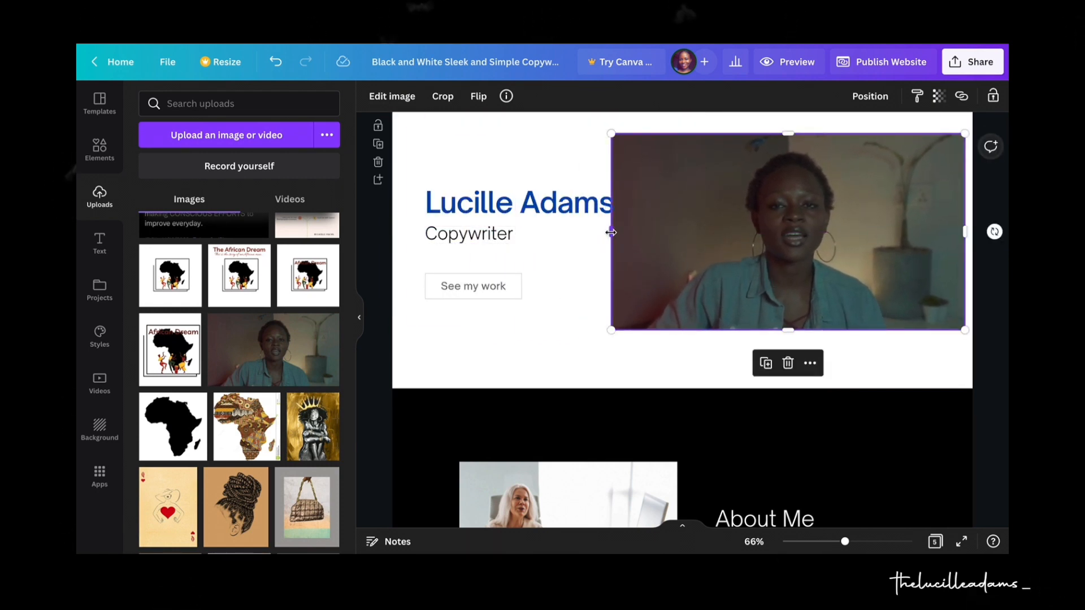
# Narrow the video frame, make it taller, and shift it slightly up beside the heading.
pyautogui.moveTo(613, 232); pyautogui.dragTo(632, 232)
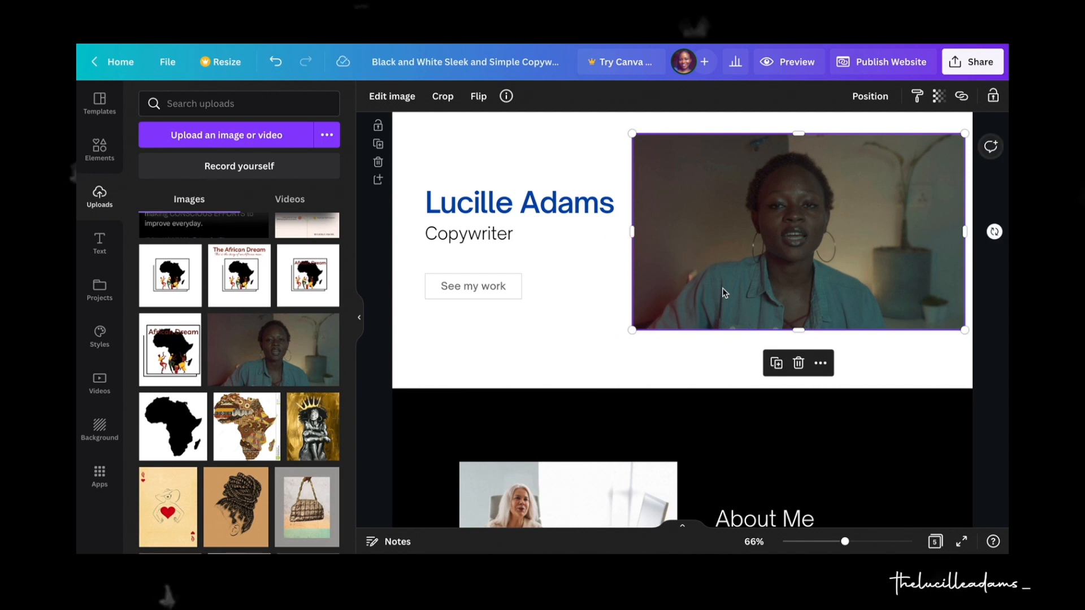
pyautogui.moveTo(797, 329); pyautogui.dragTo(801, 354)
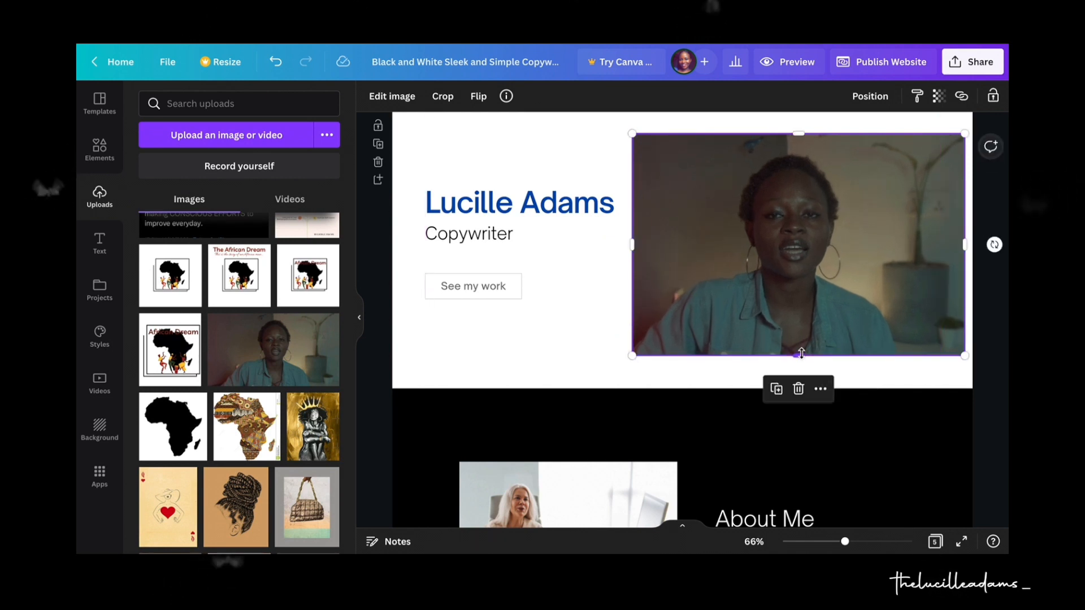
pyautogui.moveTo(822, 278); pyautogui.dragTo(822, 266)
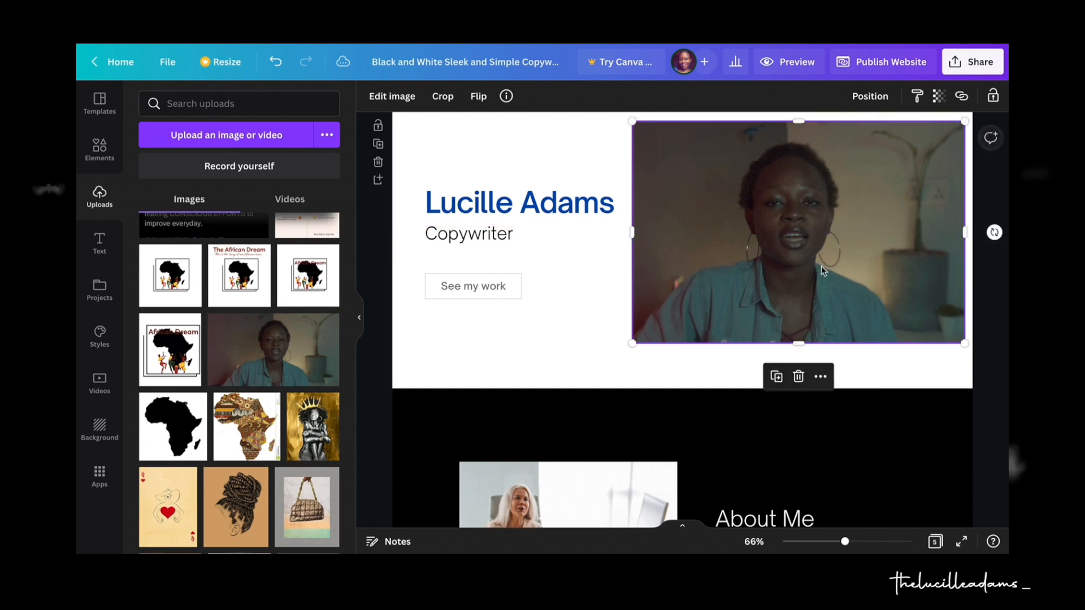
# Link the See my work button to the '2 - About' page of the design.
pyautogui.click(500, 291)
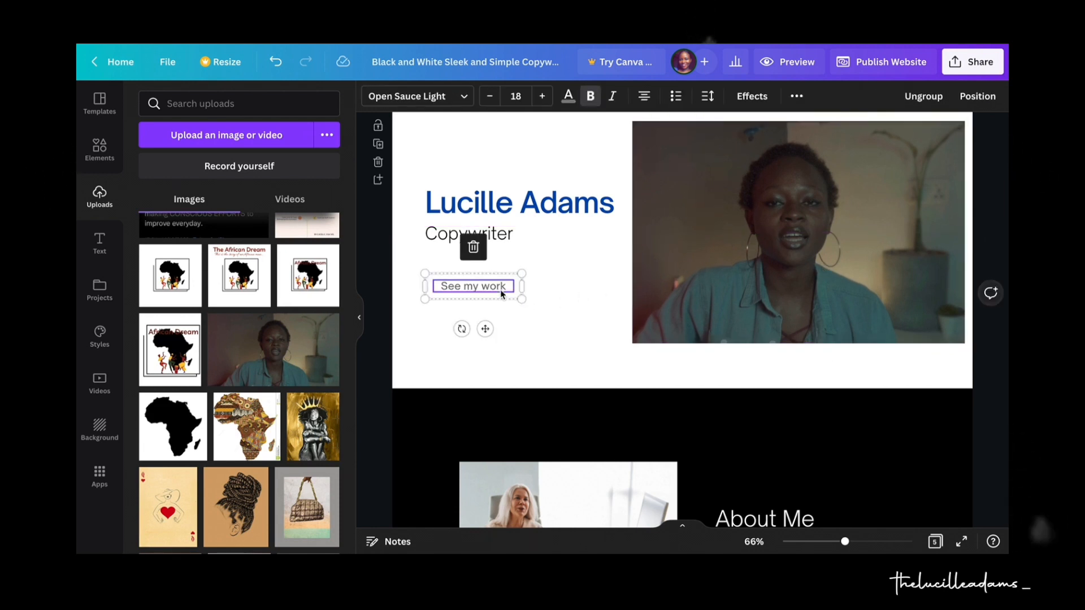
pyautogui.doubleClick(486, 286)
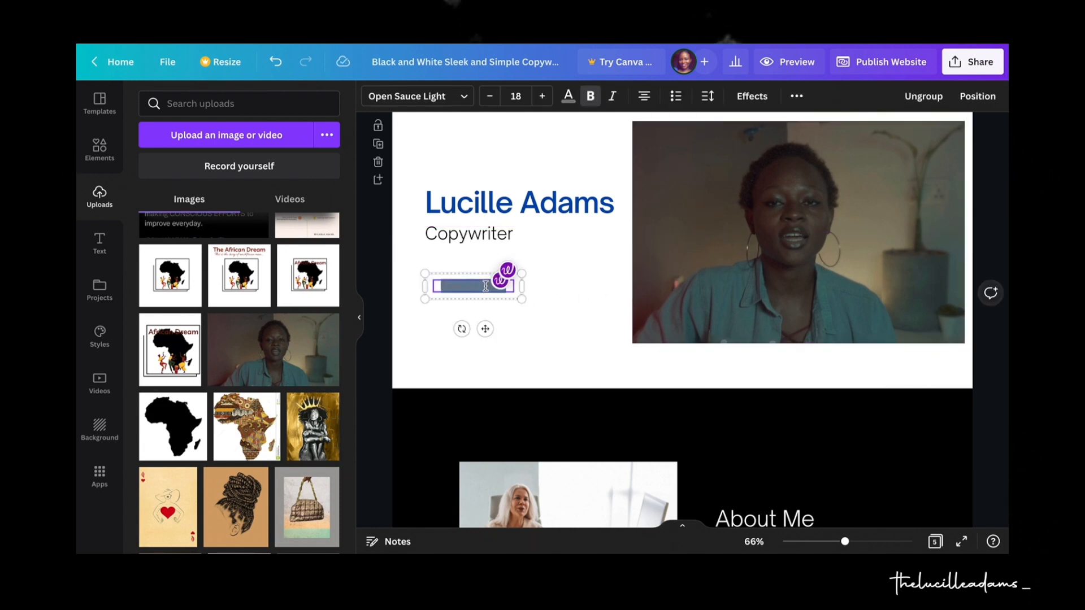
pyautogui.click(576, 291)
pyautogui.click(480, 282)
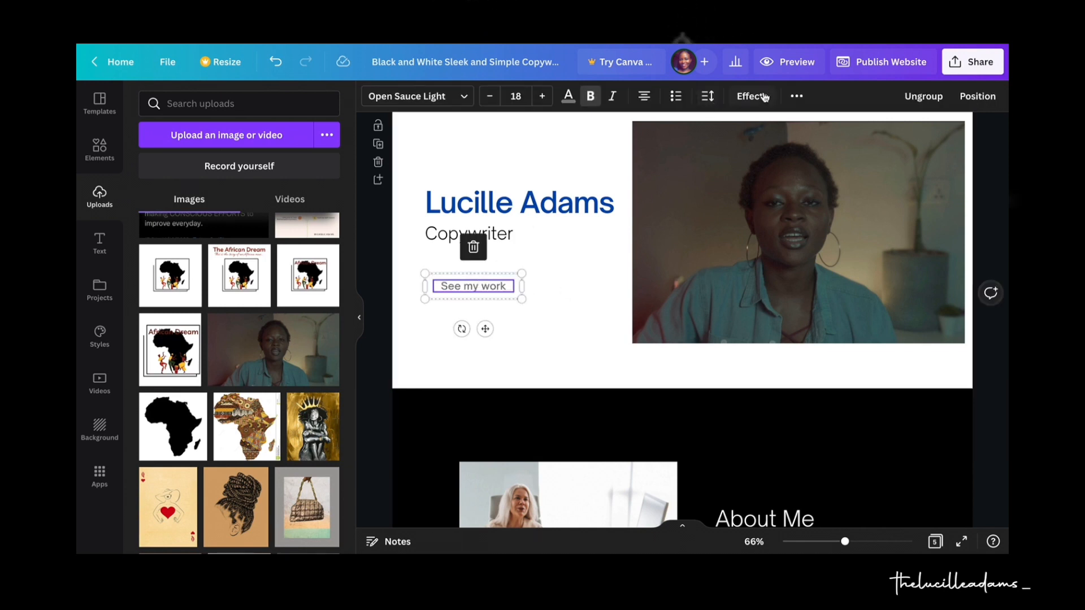
pyautogui.click(797, 98)
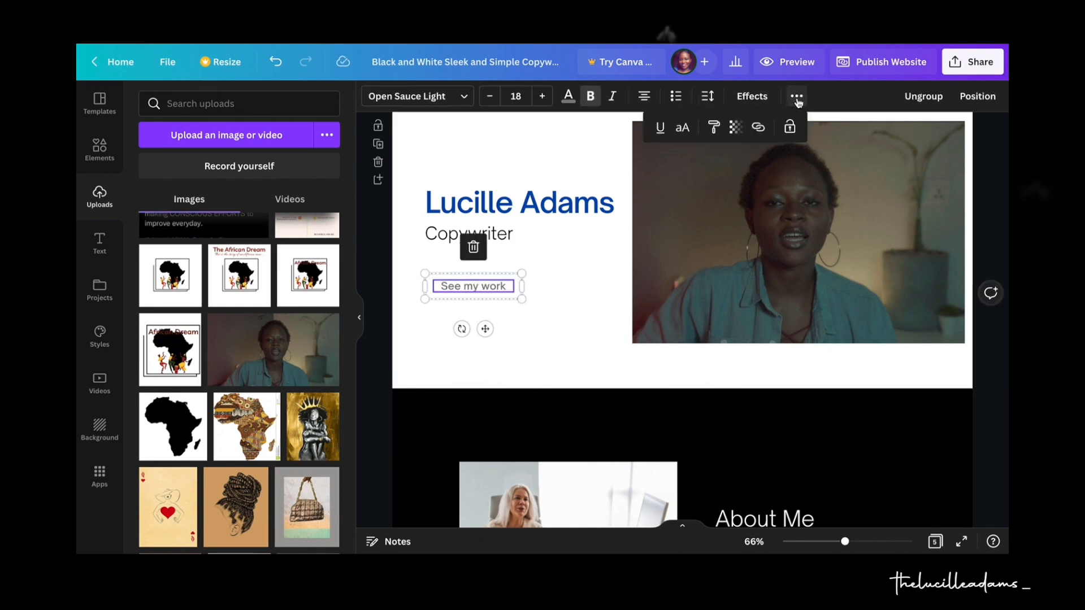
pyautogui.click(759, 128)
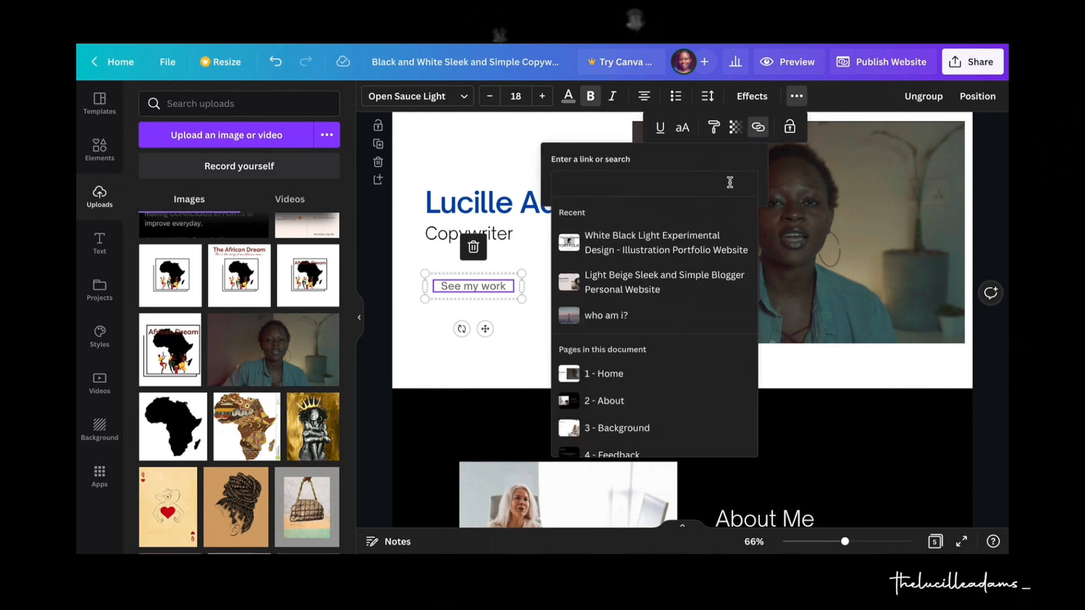
pyautogui.scroll(-1, 648, 389)
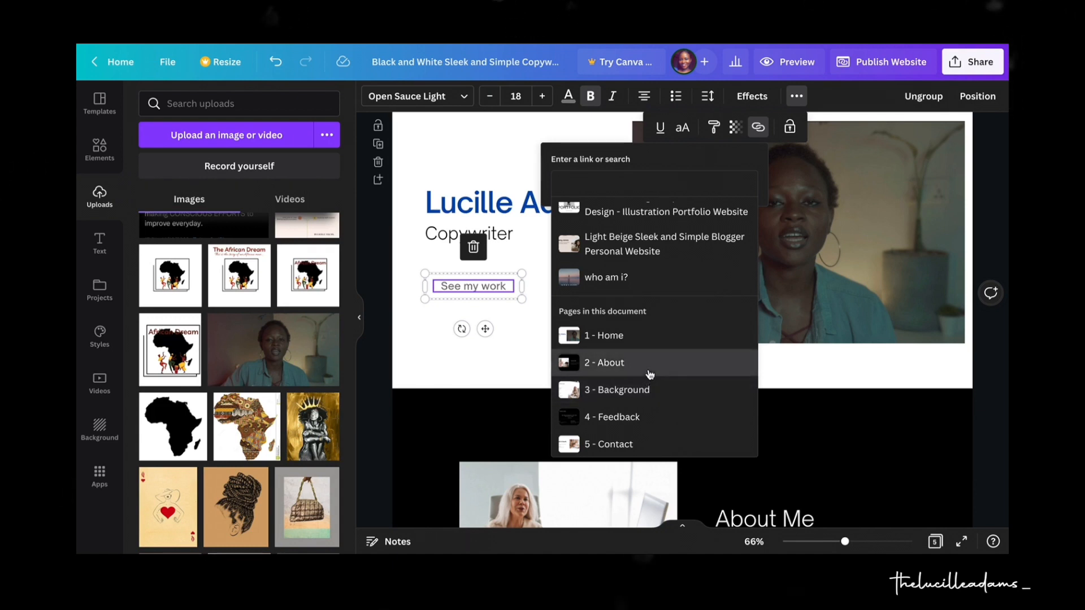
pyautogui.click(649, 370)
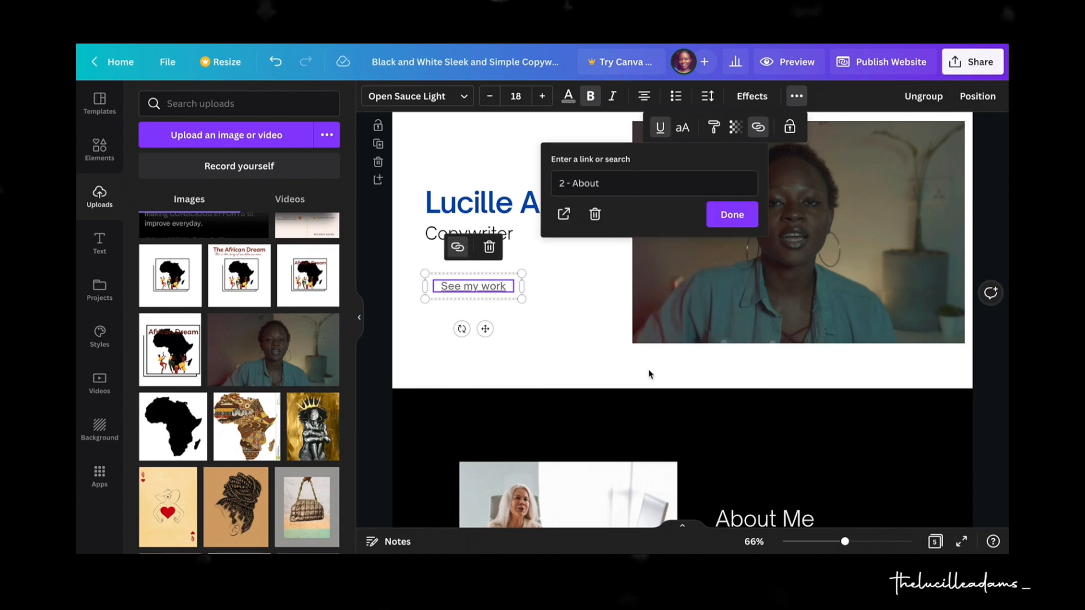
pyautogui.click(732, 215)
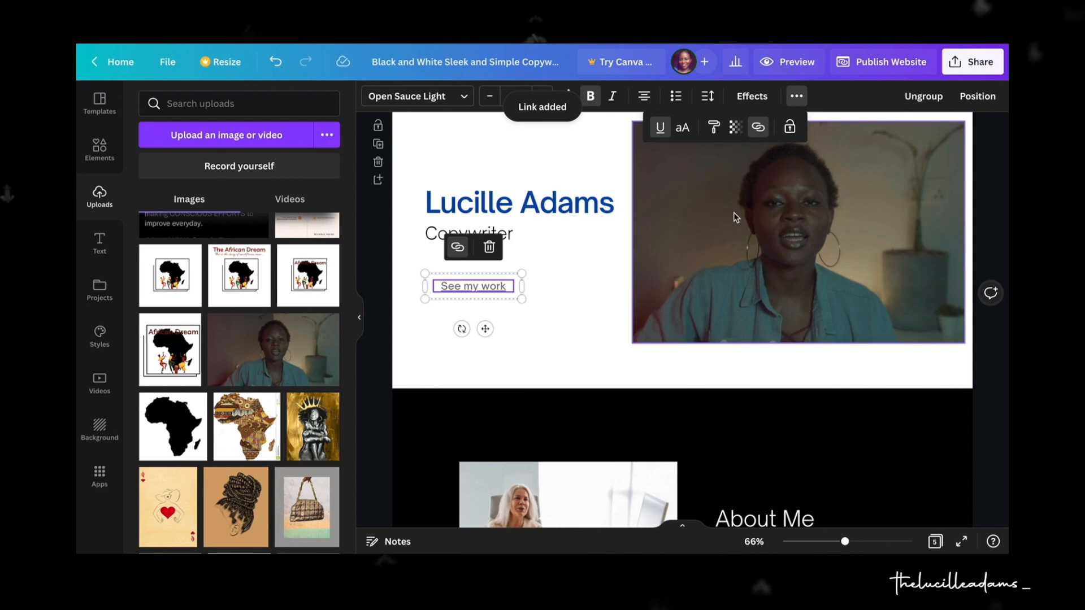
pyautogui.click(550, 288)
pyautogui.click(489, 293)
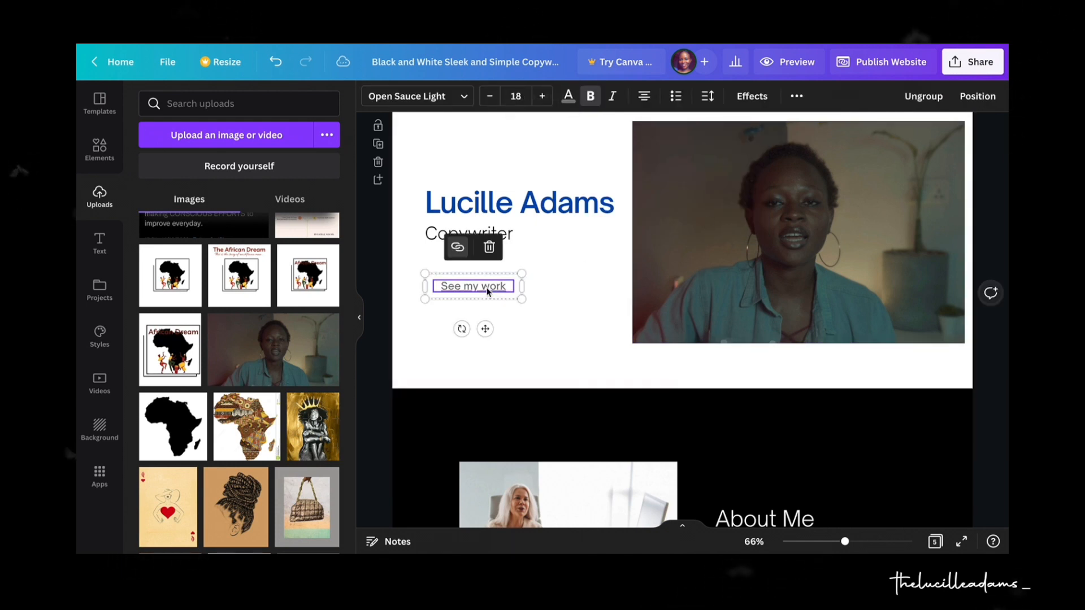
pyautogui.doubleClick(487, 290)
pyautogui.click(555, 275)
# Rewrite the About Me paragraph to introduce the creator as a scriptwriter and content creator.
pyautogui.scroll(-3, 555, 277)
pyautogui.scroll(1, 554, 277)
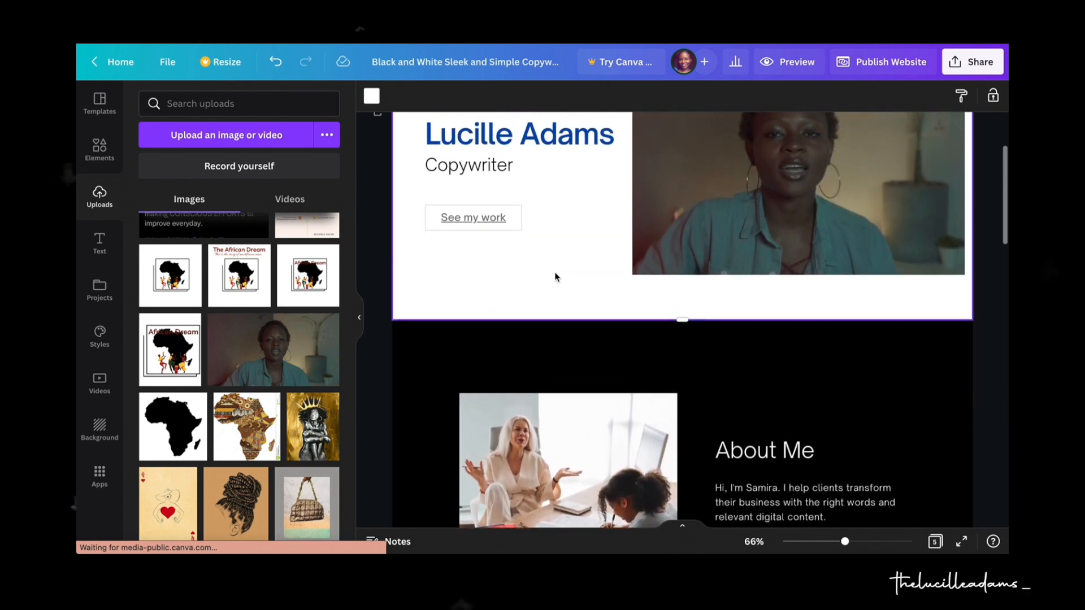
pyautogui.click(572, 443)
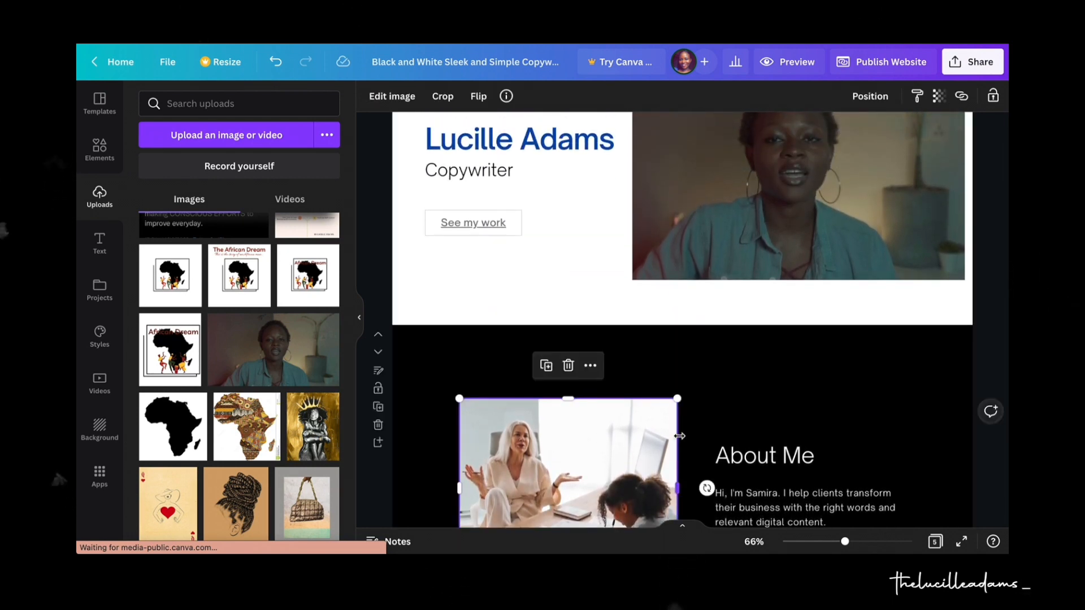
pyautogui.scroll(-4, 744, 272)
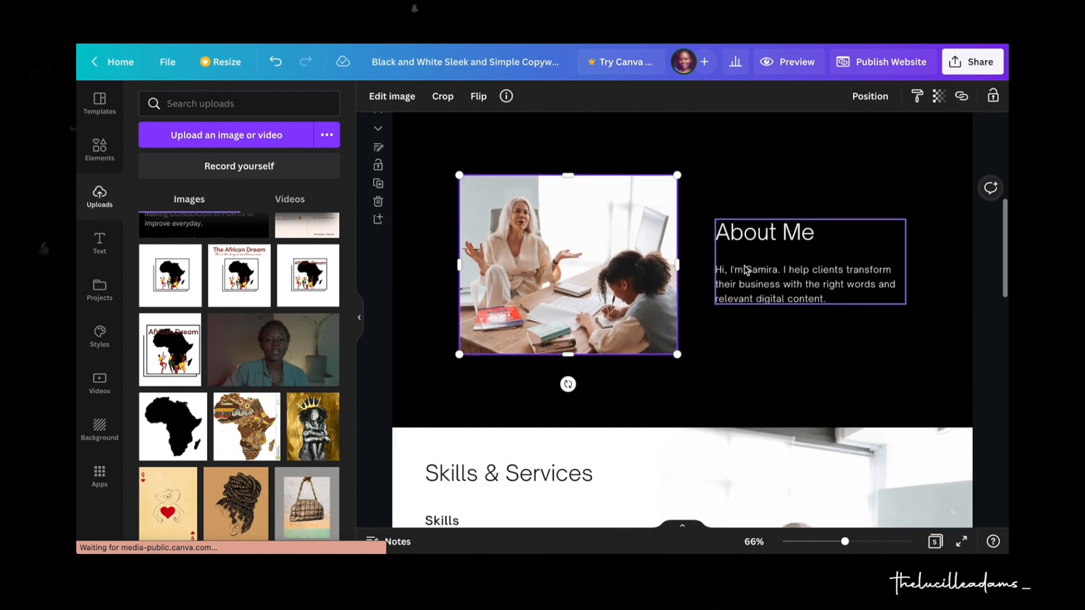
pyautogui.click(828, 295)
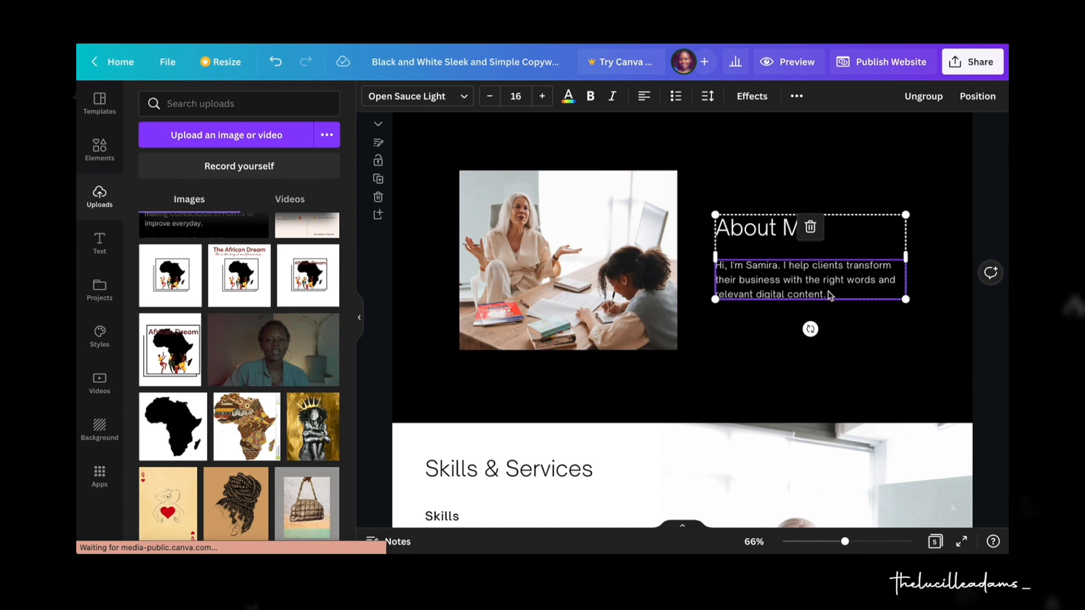
pyautogui.doubleClick(827, 287)
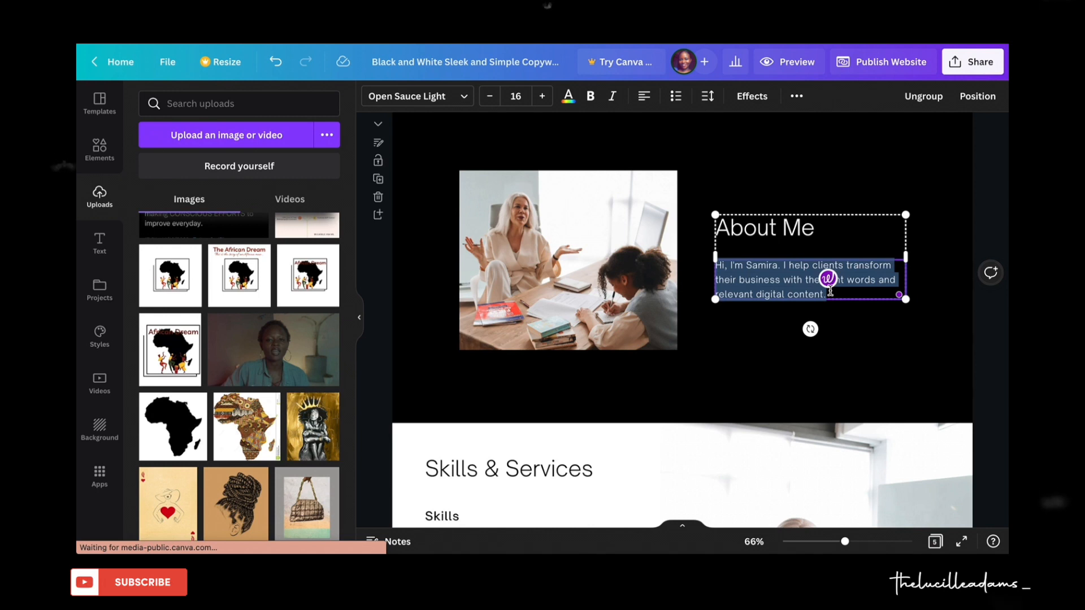
pyautogui.write('hi,')
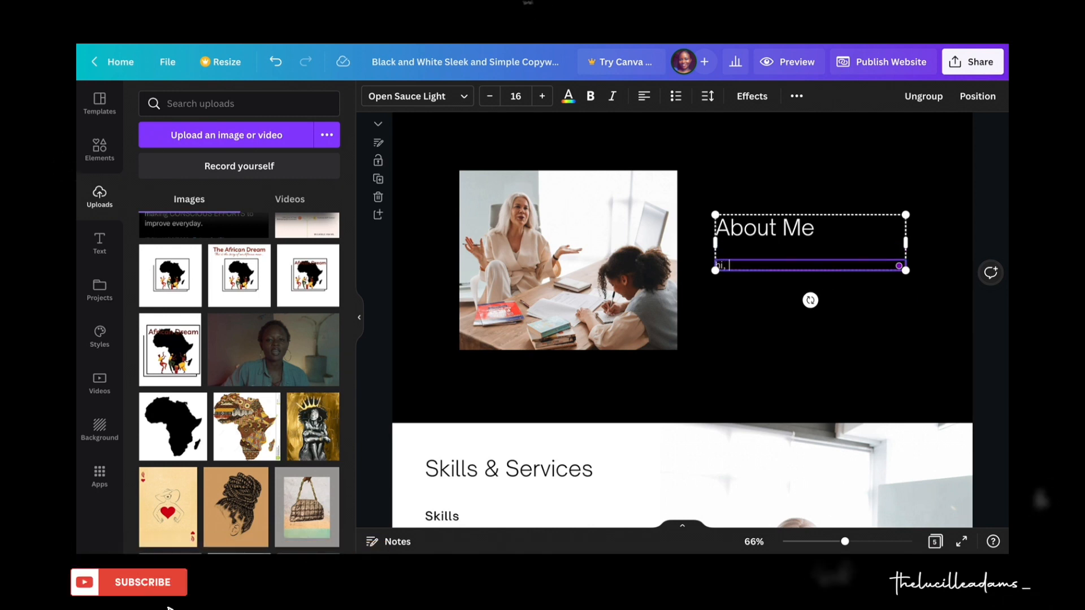
pyautogui.write(' i')
pyautogui.press('BackSpace')
pyautogui.press('BackSpace')
pyautogui.press('BackSpace')
pyautogui.press('BackSpace')
pyautogui.press('BackSpace')
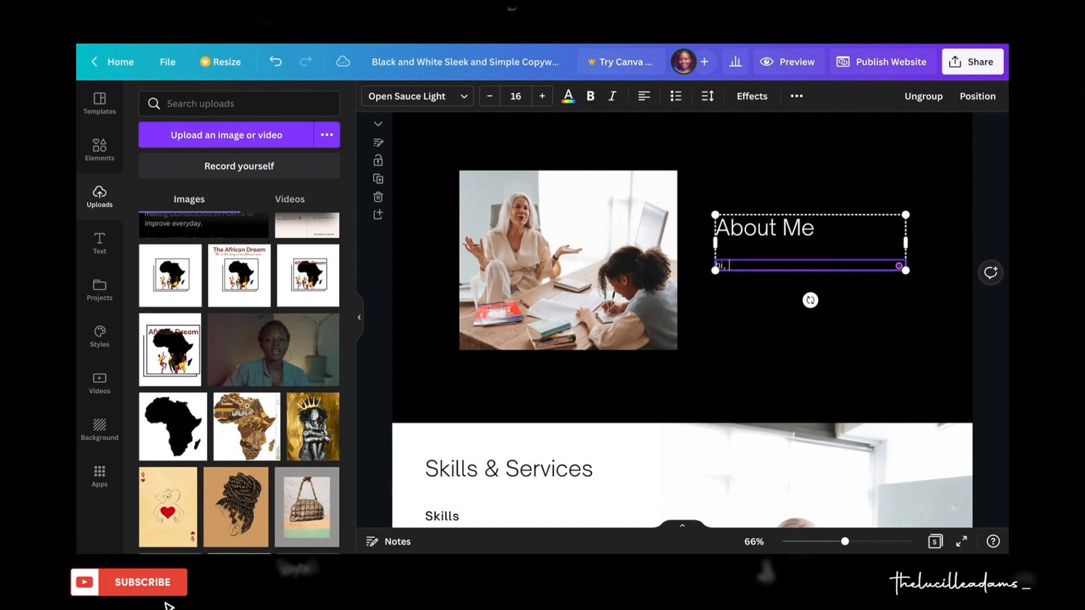
pyautogui.write('Hi im Lucille, I am a scr')
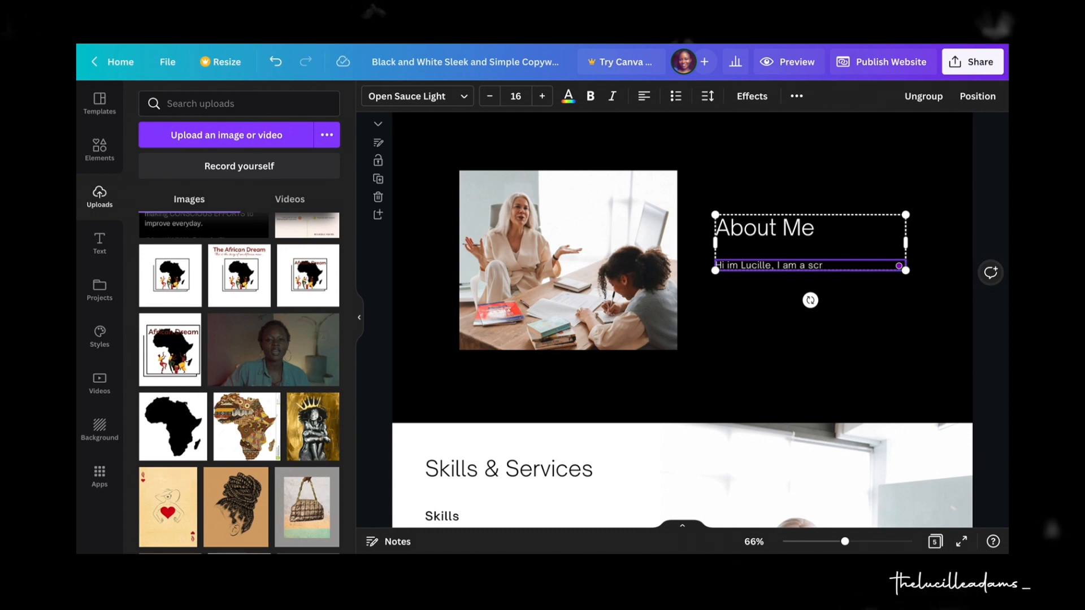
pyautogui.write('iptwriter and a content creator.')
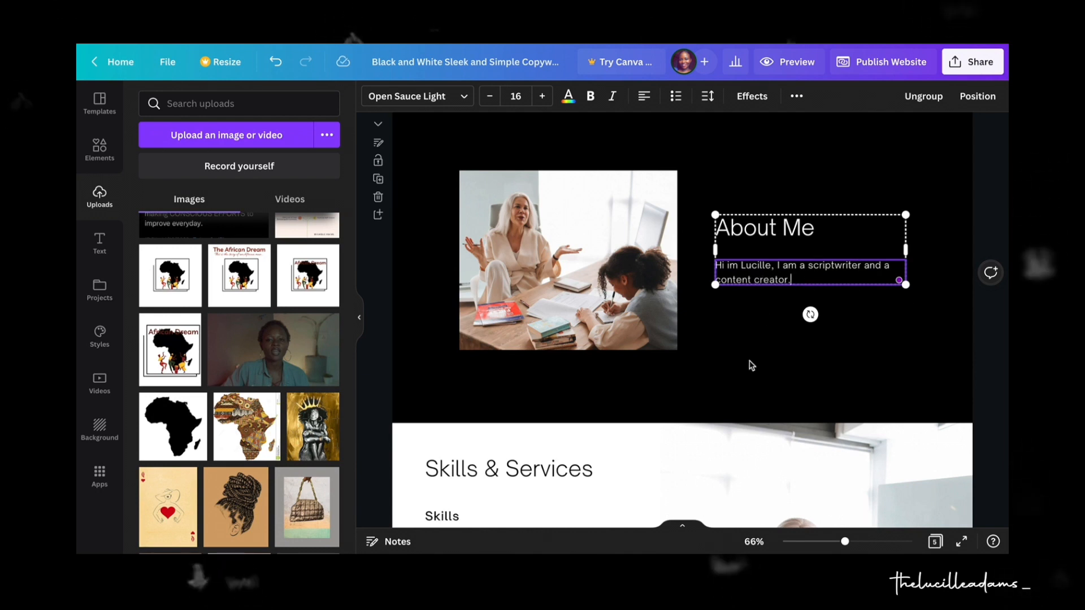
pyautogui.click(752, 365)
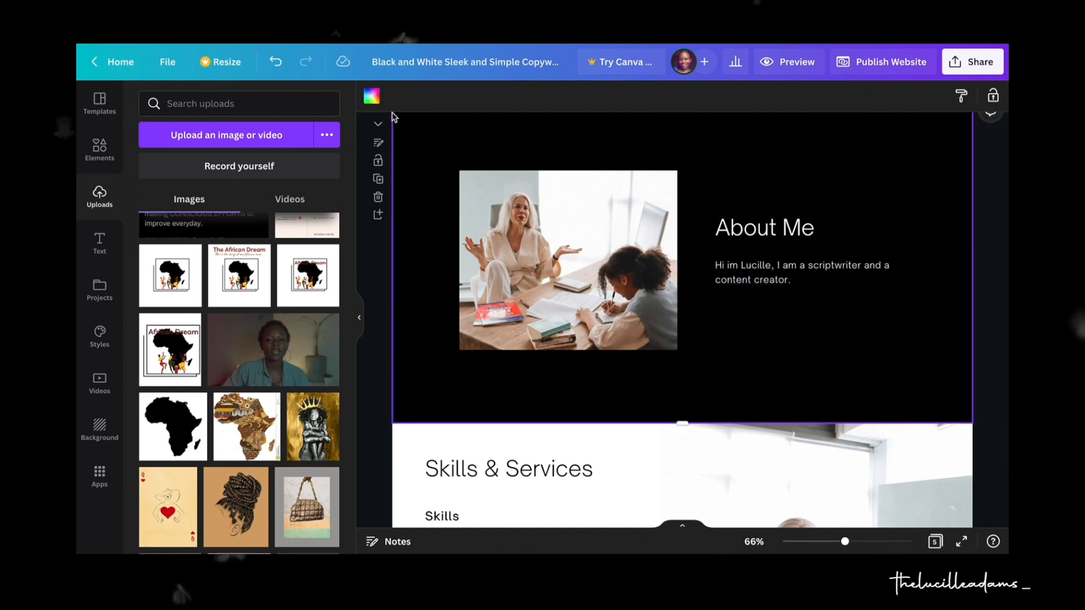
# Change the About Me section background from black to dark blue.
pyautogui.click(375, 99)
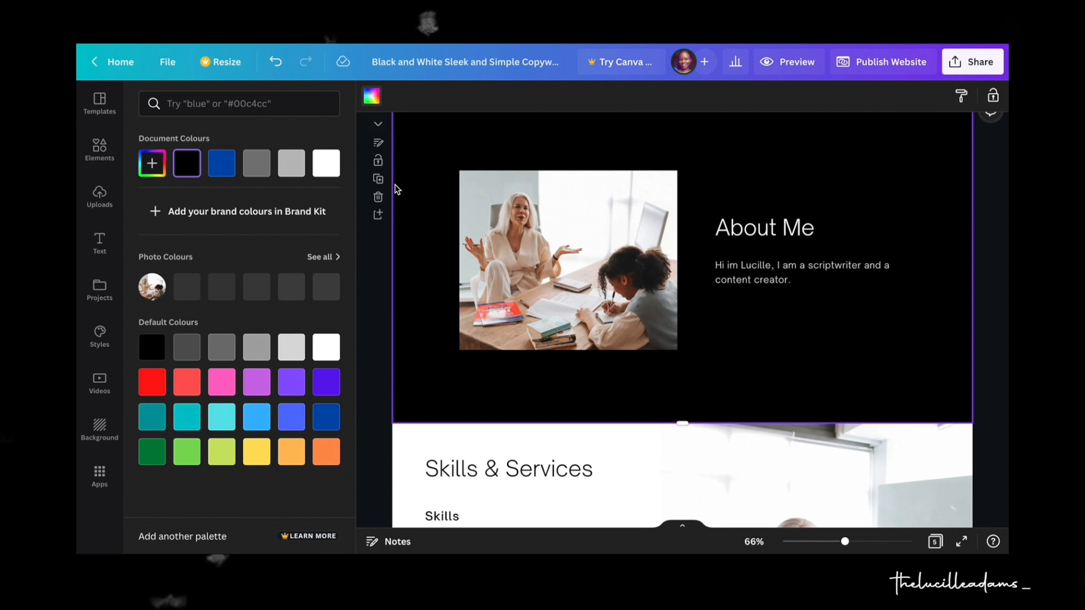
pyautogui.click(318, 426)
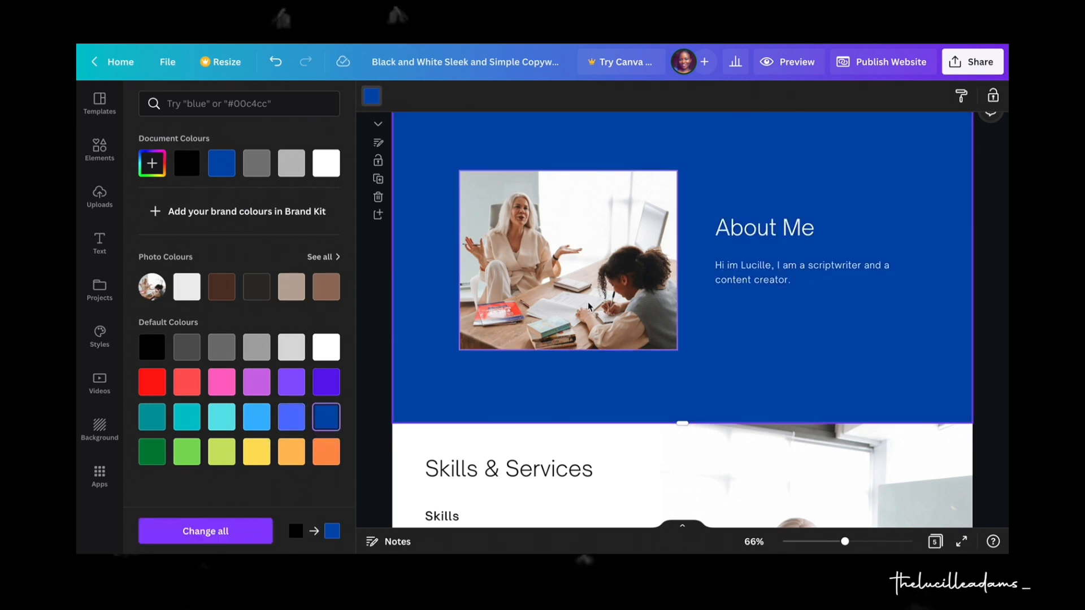
pyautogui.scroll(5, 588, 303)
pyautogui.scroll(-3, 588, 307)
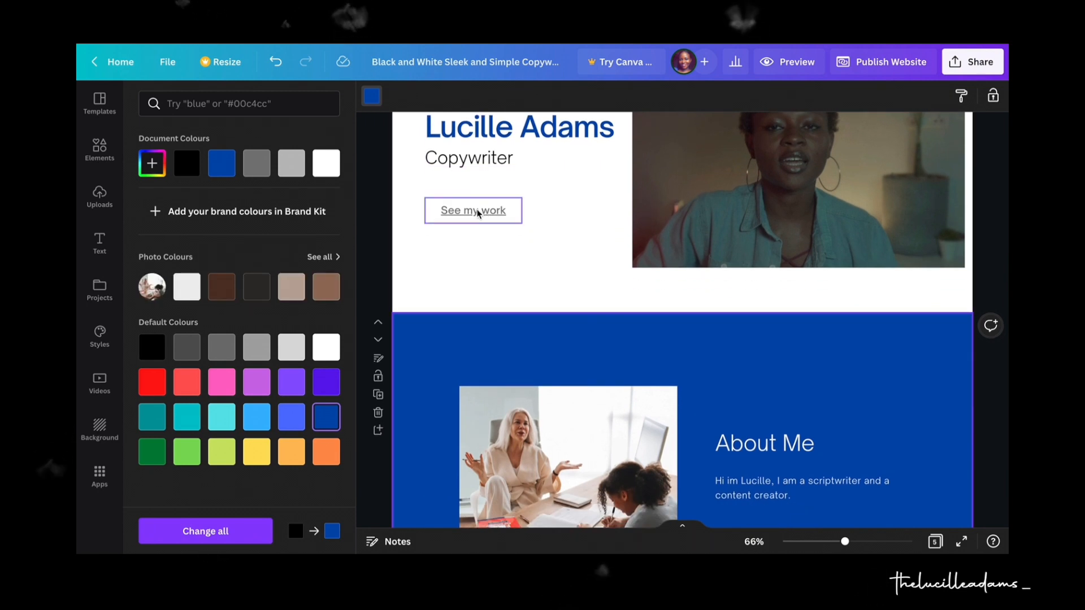
pyautogui.rightClick(477, 213)
# Move the See my work button beneath the video and align it with the guides.
pyautogui.click(539, 196)
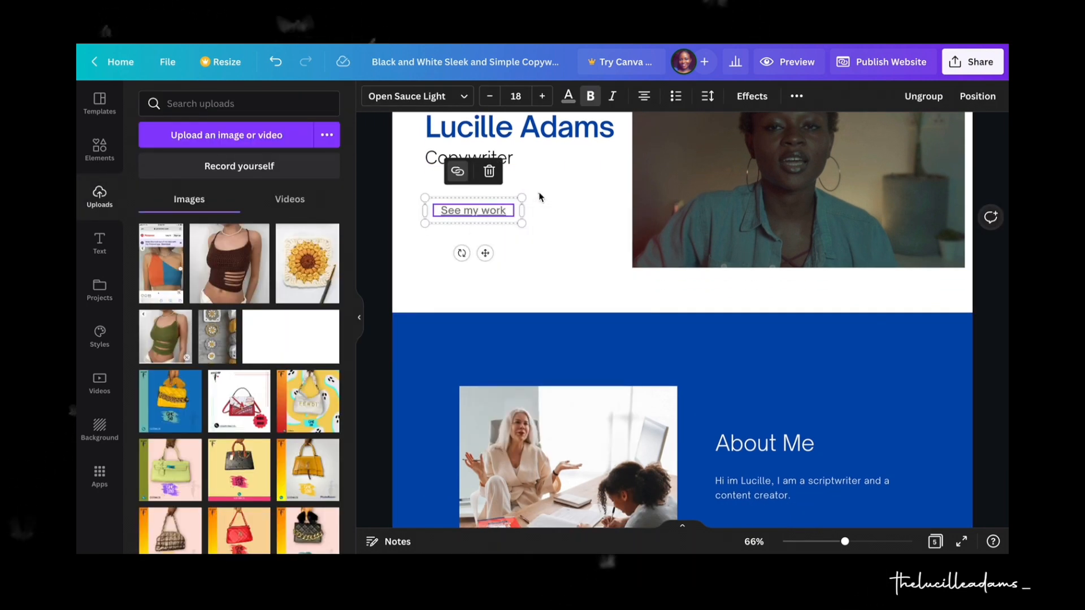
pyautogui.moveTo(491, 213); pyautogui.dragTo(790, 299)
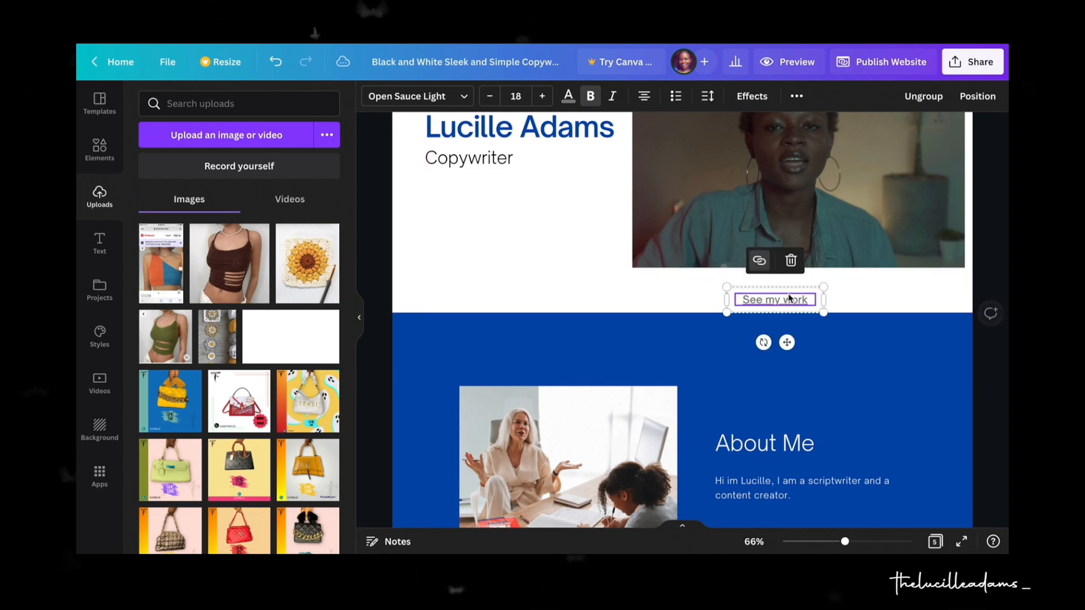
pyautogui.click(451, 246)
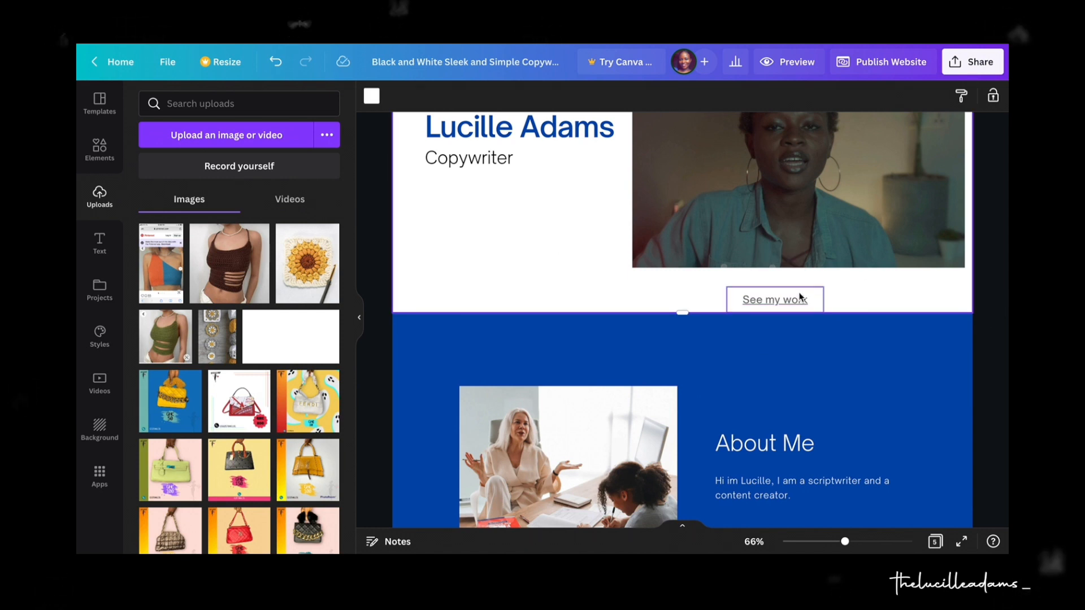
pyautogui.moveTo(808, 291)
pyautogui.mouseDown()
pyautogui.moveTo(814, 271)
pyautogui.moveTo(808, 287)
pyautogui.mouseUp()
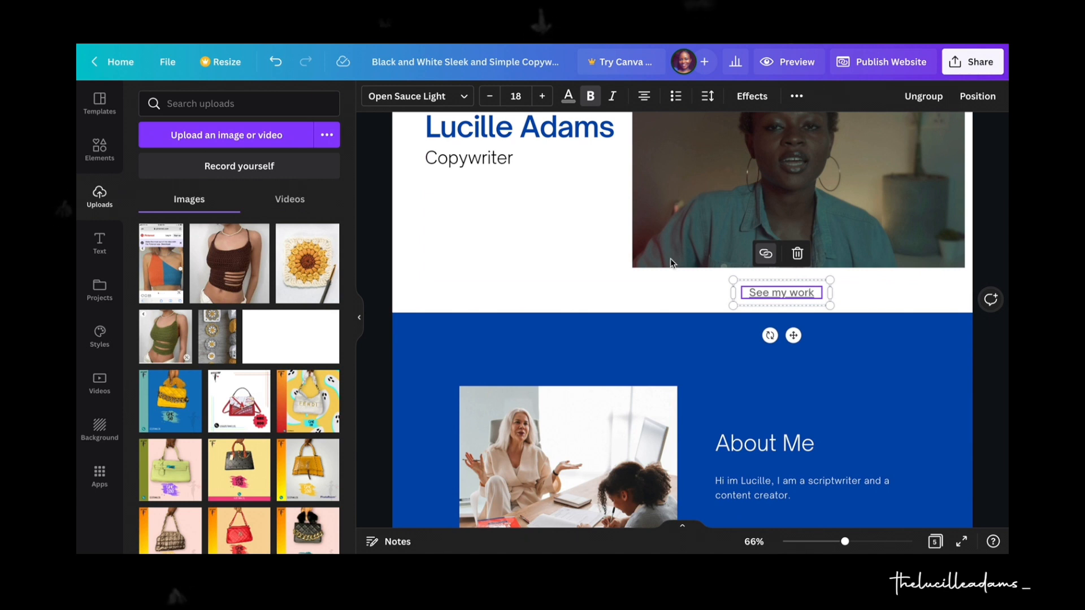
pyautogui.click(537, 249)
pyautogui.scroll(-8, 537, 250)
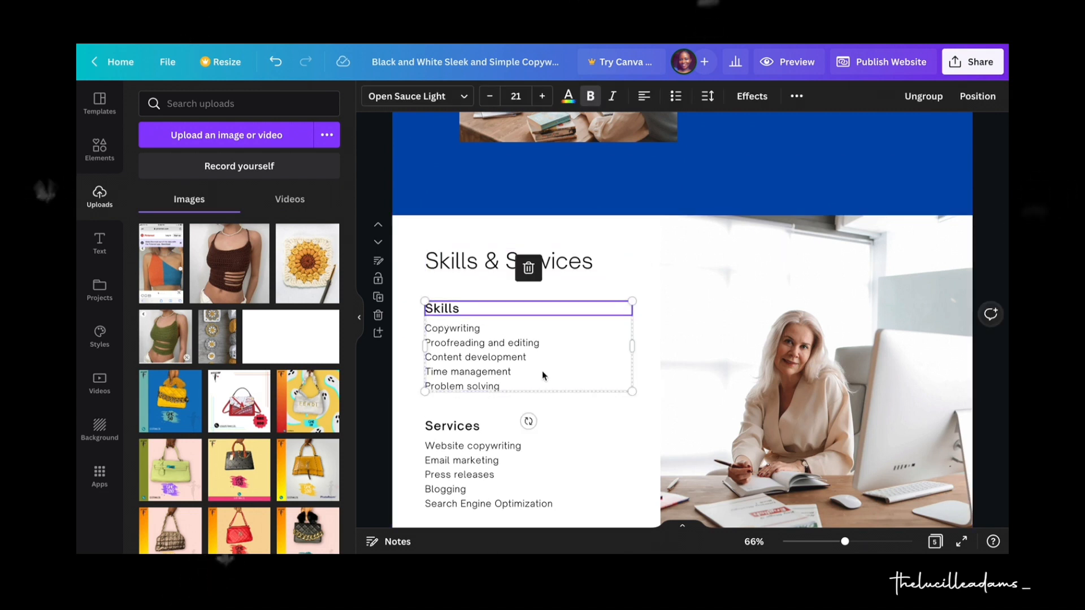
# Make the Skills list dark blue and apply Change all to recolour all black text.
pyautogui.moveTo(536, 389); pyautogui.dragTo(425, 328)
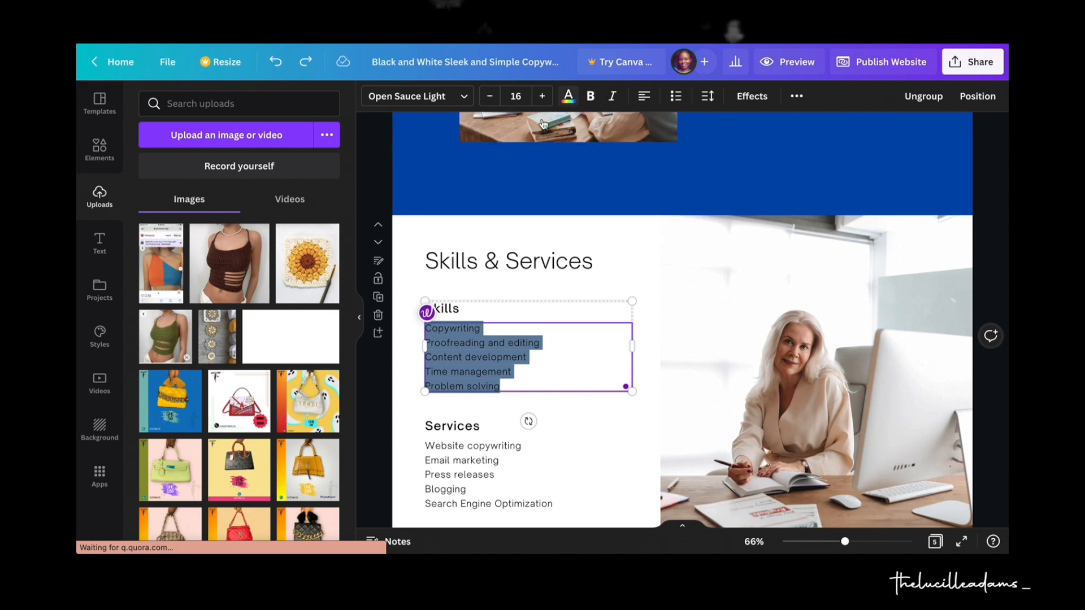
pyautogui.click(568, 96)
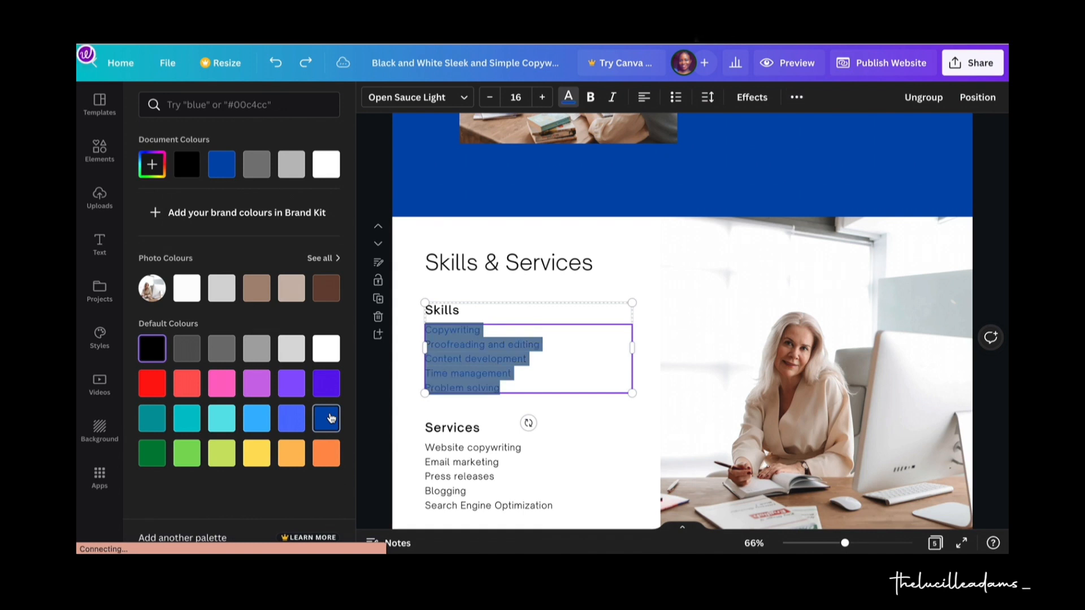
pyautogui.click(331, 418)
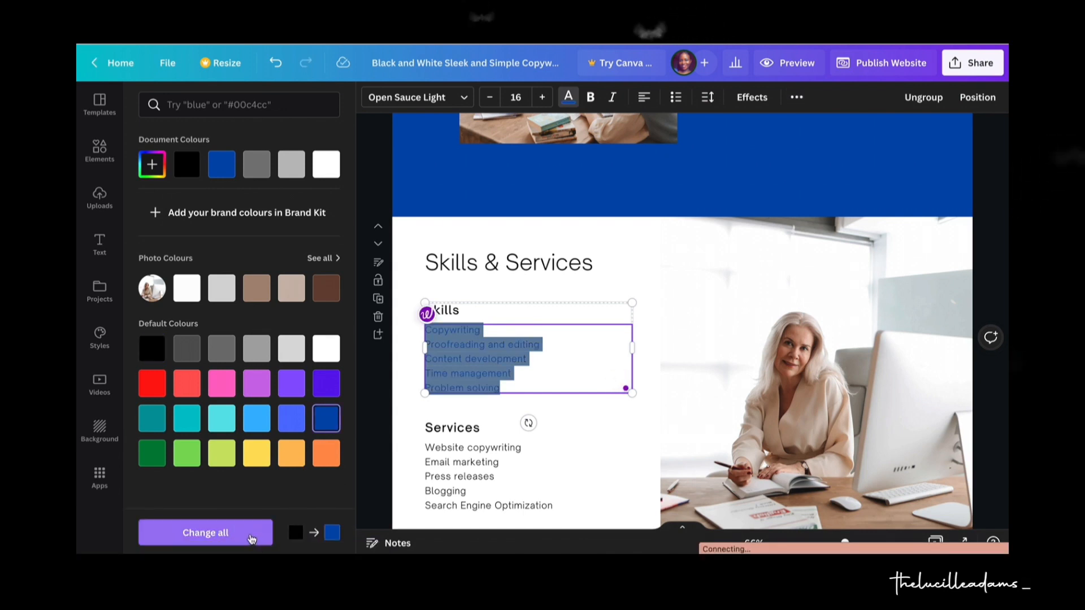
pyautogui.click(202, 534)
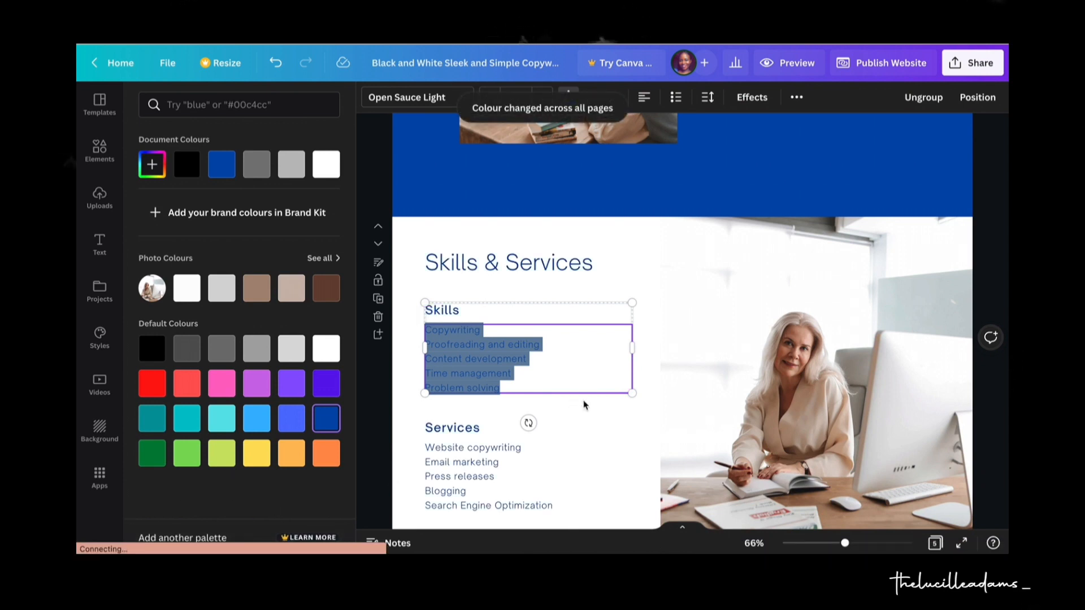
pyautogui.press('Escape')
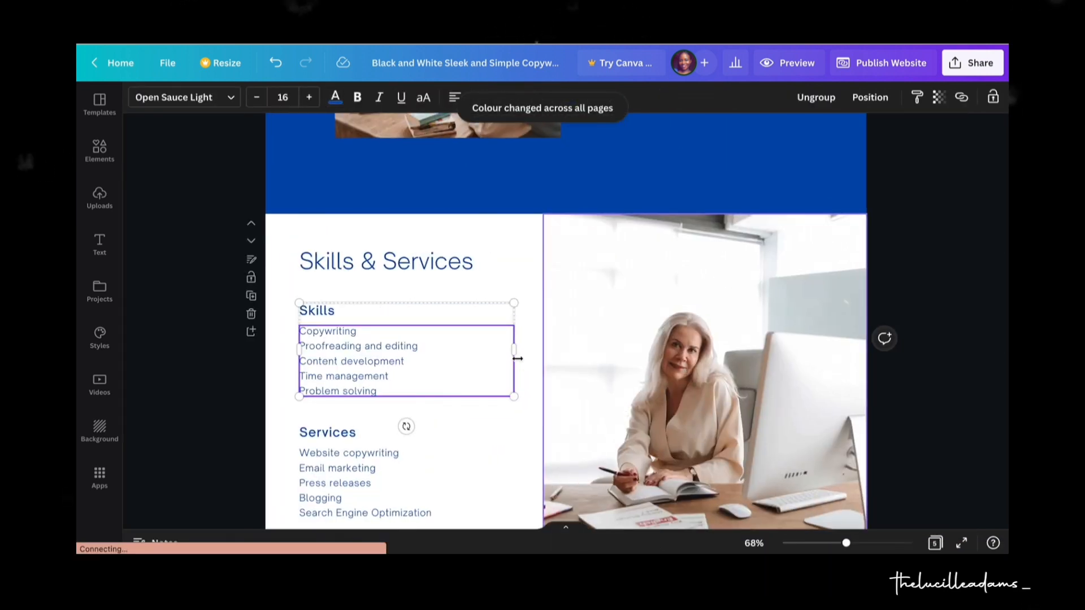
# Scroll past Skills & Services and Client Testimonials to view the whole Get in touch page.
pyautogui.click(535, 366)
pyautogui.scroll(5, 537, 365)
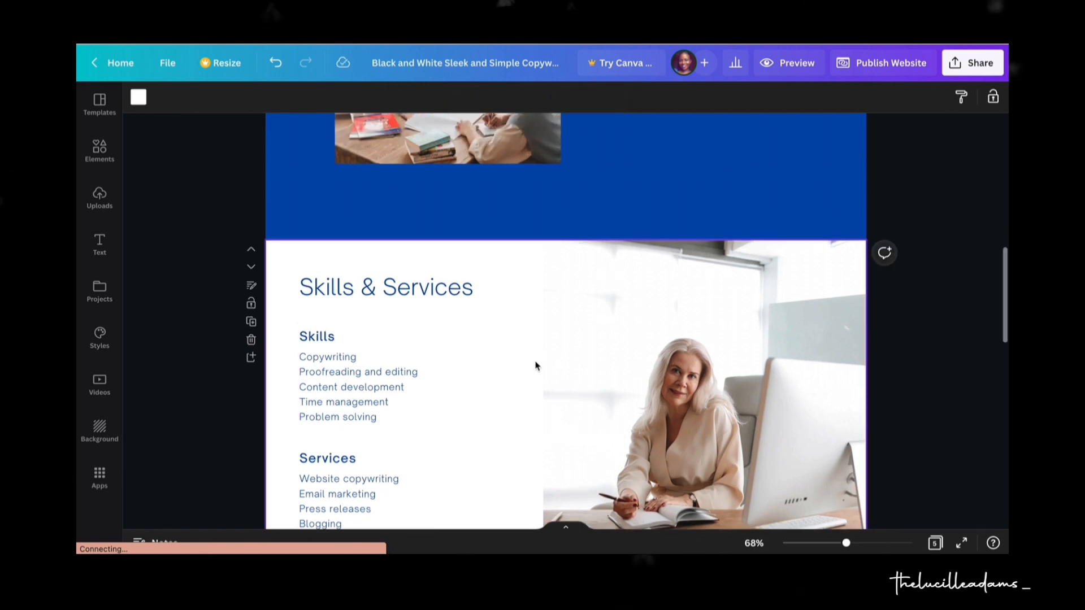
pyautogui.scroll(5, 537, 365)
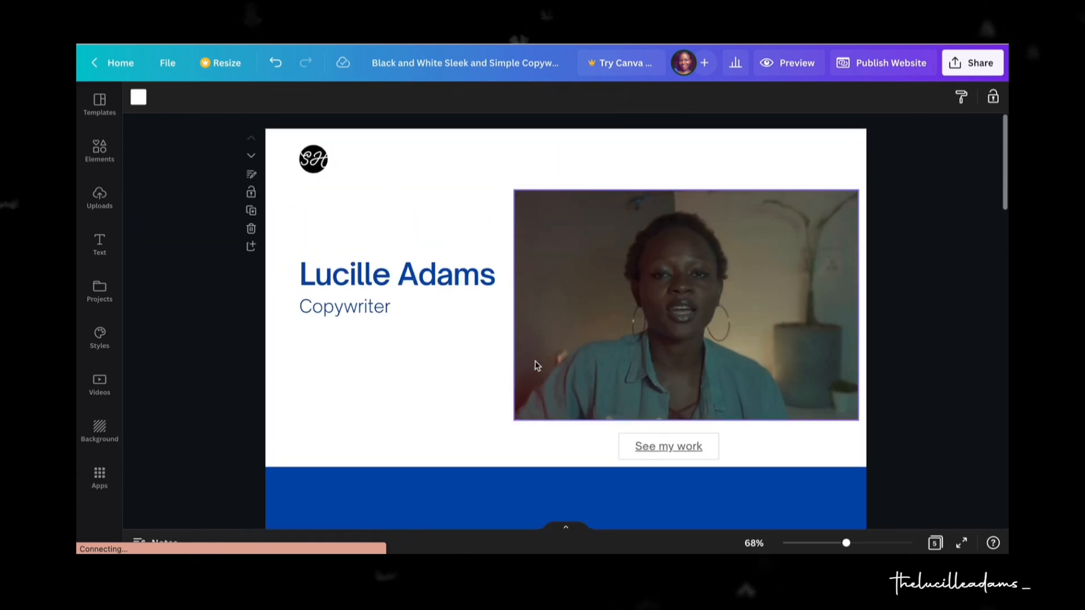
pyautogui.scroll(-6, 537, 366)
pyautogui.scroll(-10, 535, 366)
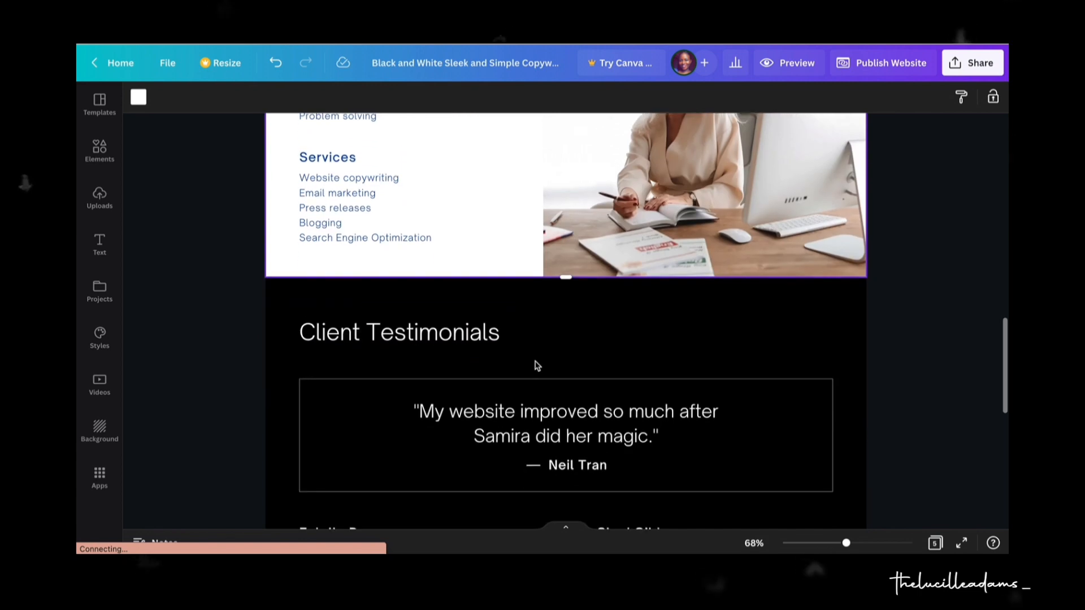
pyautogui.scroll(-3, 536, 365)
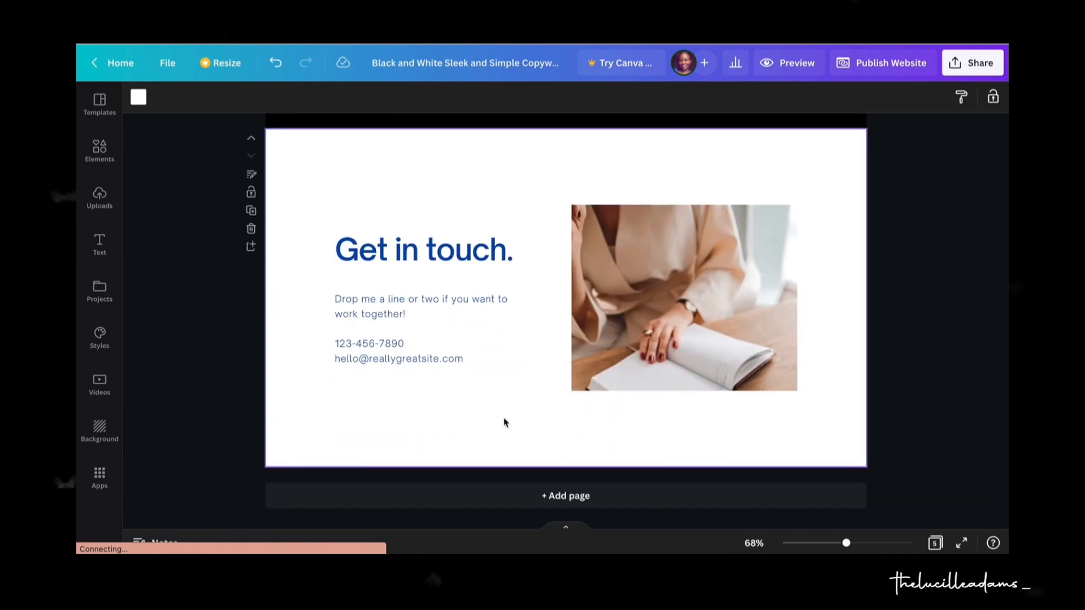
pyautogui.scroll(4, 505, 423)
pyautogui.scroll(-4, 504, 423)
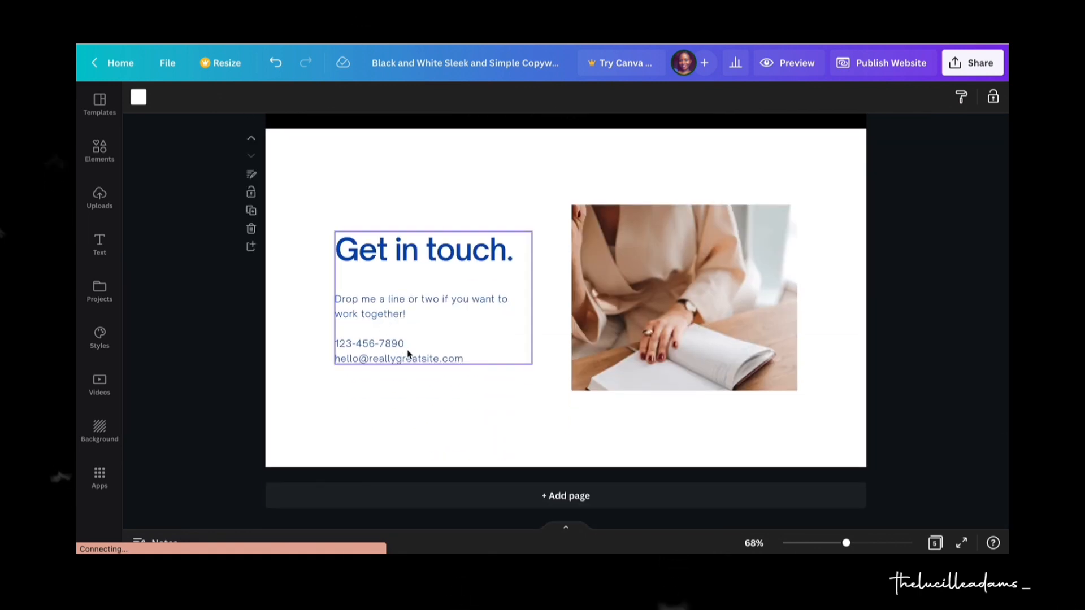
# Search Elements for 'whatsapp' and place the green B logo, shrunk to 86 × 86, below the contact lines.
pyautogui.click(100, 153)
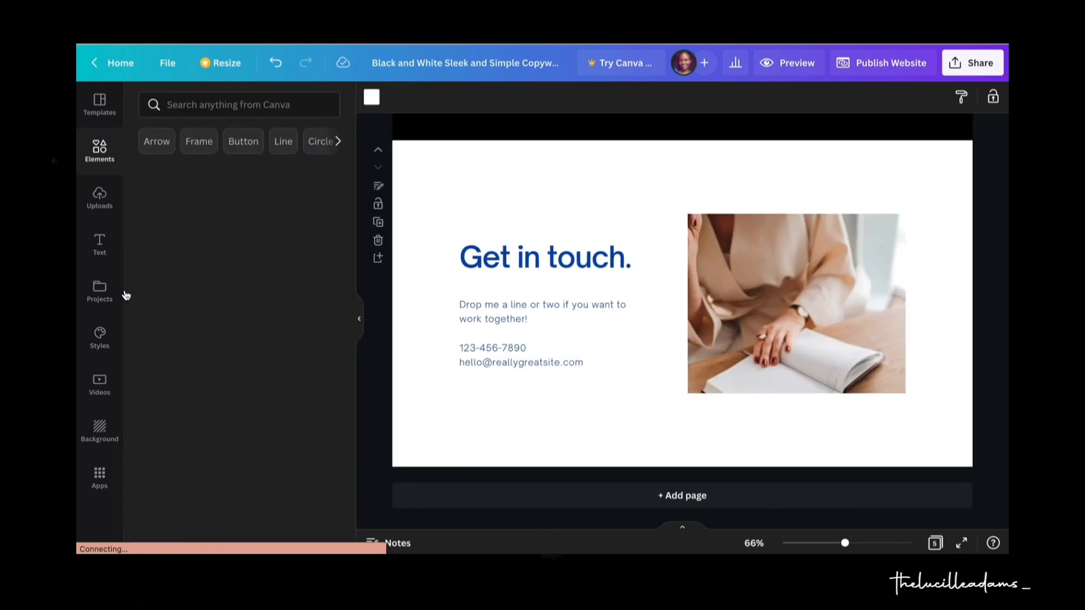
pyautogui.click(263, 104)
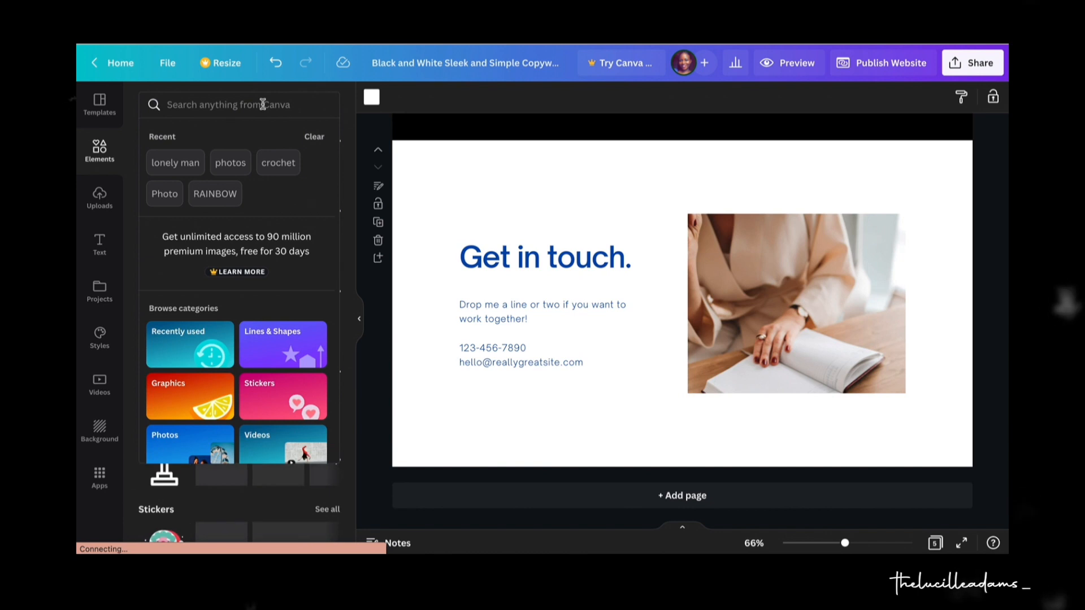
pyautogui.write('whatsapp')
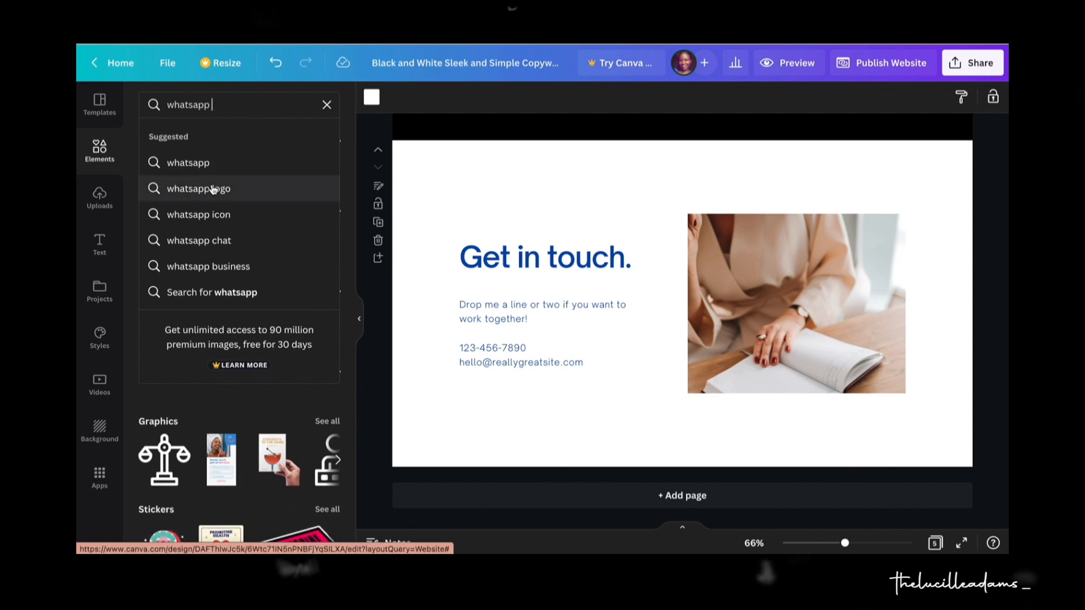
pyautogui.click(213, 189)
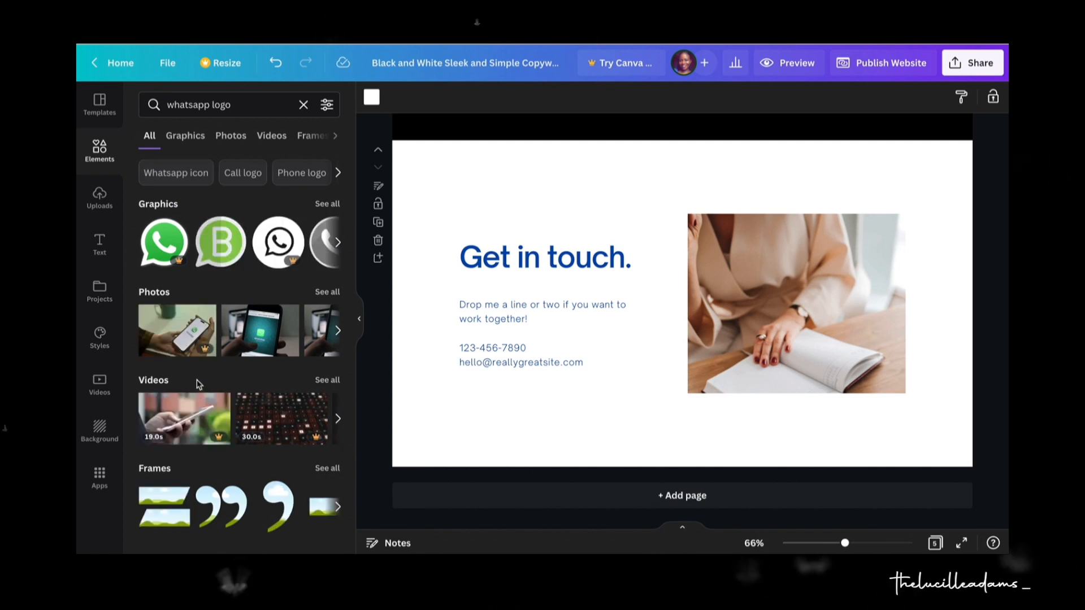
pyautogui.moveTo(220, 242); pyautogui.dragTo(453, 406)
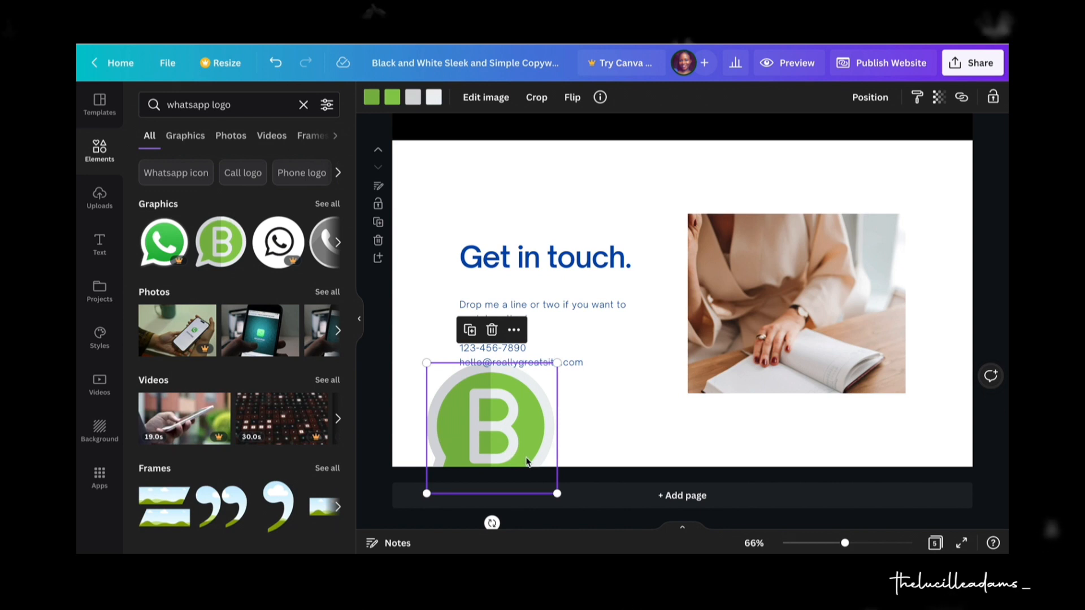
pyautogui.moveTo(558, 493); pyautogui.dragTo(428, 422)
pyautogui.click(496, 416)
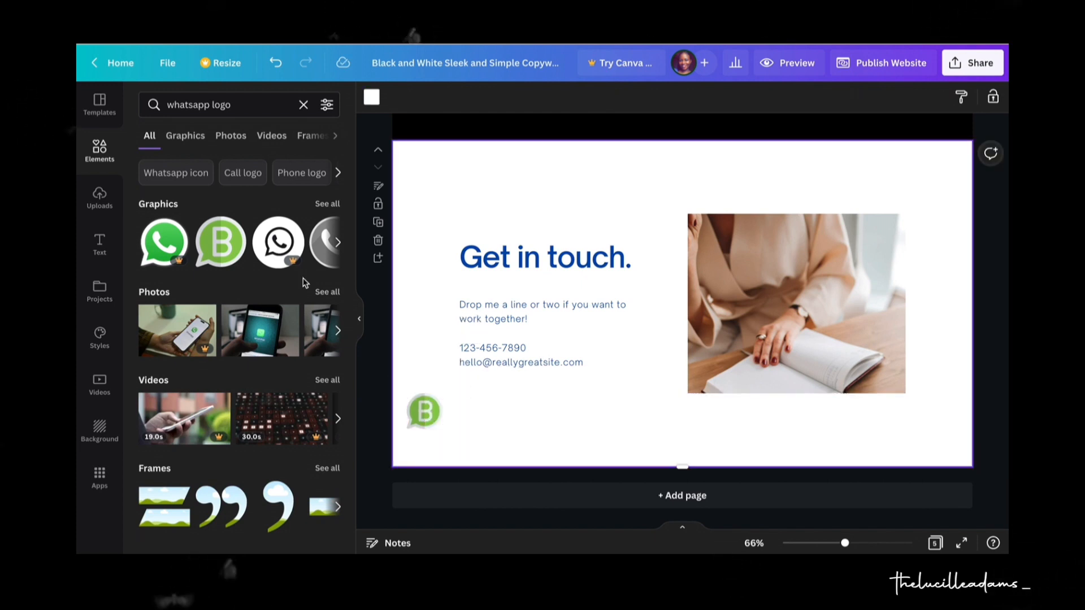
# Search 'twitter' and place the blue Twitter bird logo, resized to about 72 × 72, beside the green logo.
pyautogui.click(304, 106)
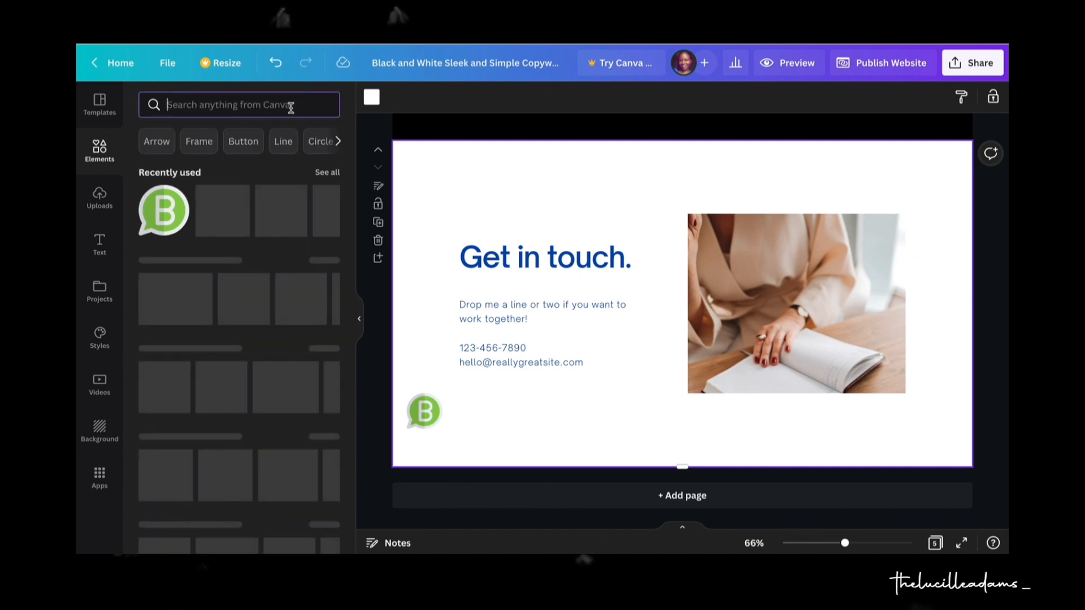
pyautogui.write('twit')
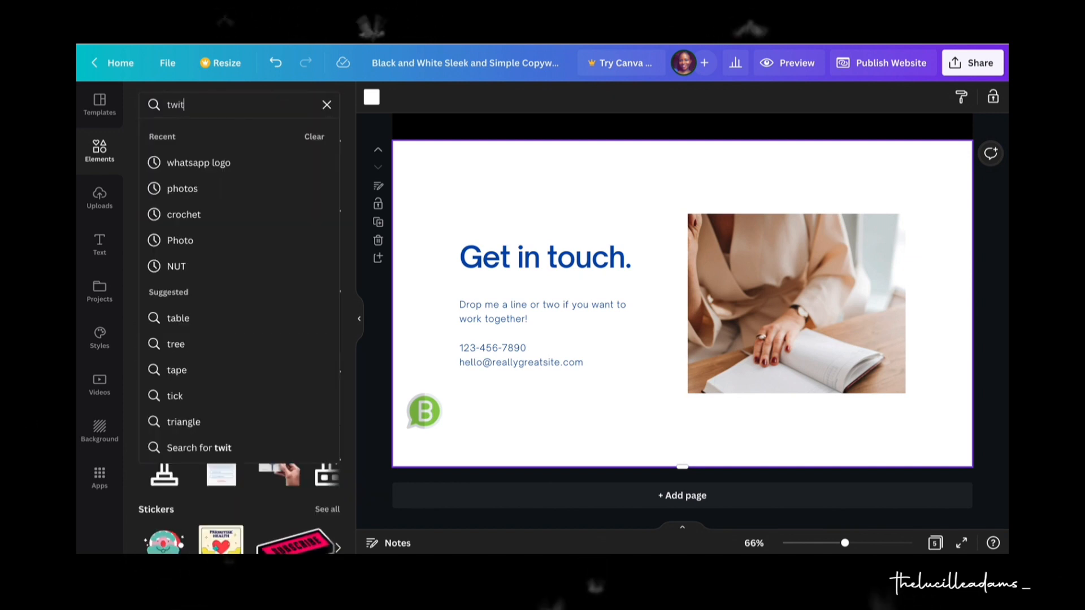
pyautogui.write('ter')
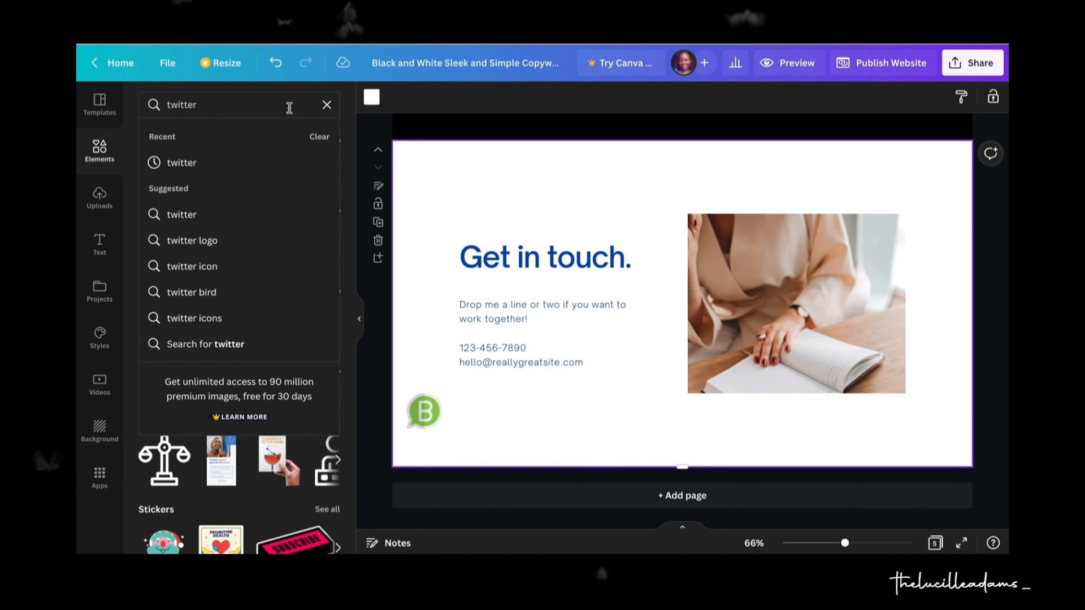
pyautogui.click(197, 241)
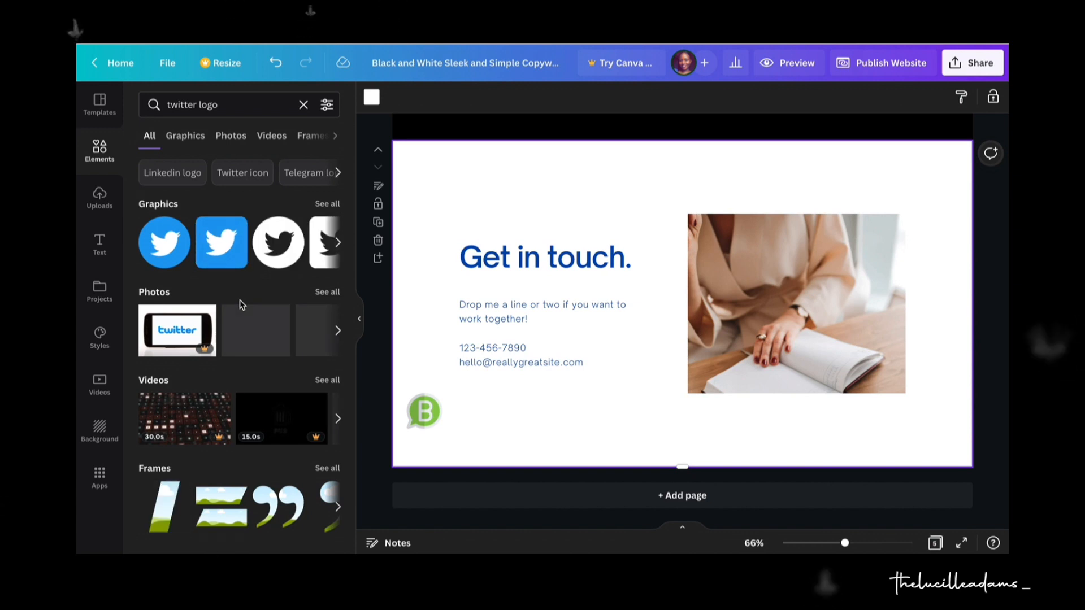
pyautogui.moveTo(181, 255); pyautogui.dragTo(469, 383)
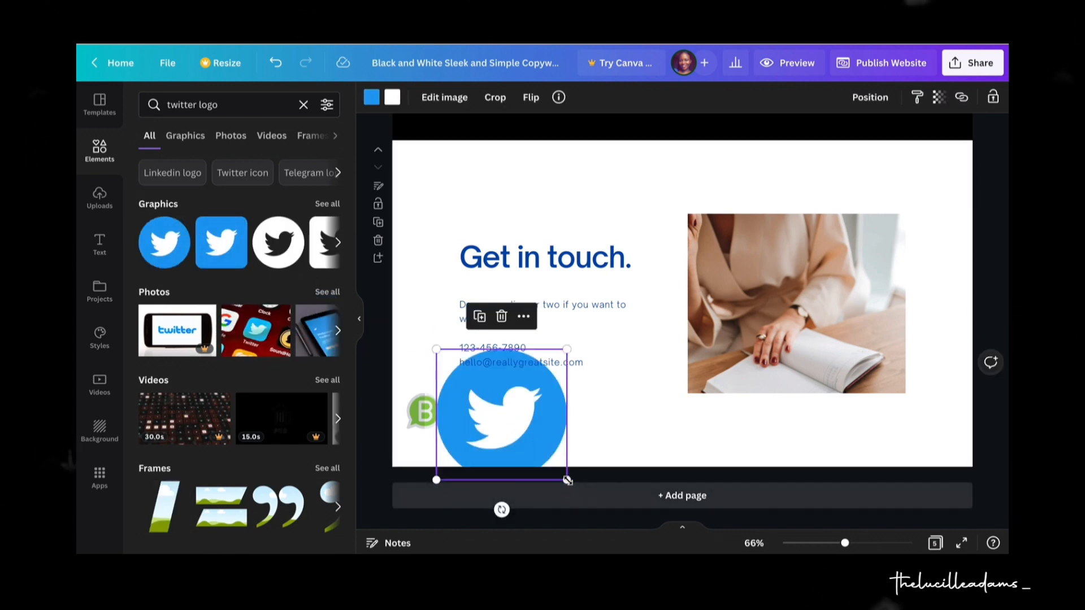
pyautogui.moveTo(529, 445); pyautogui.dragTo(471, 418)
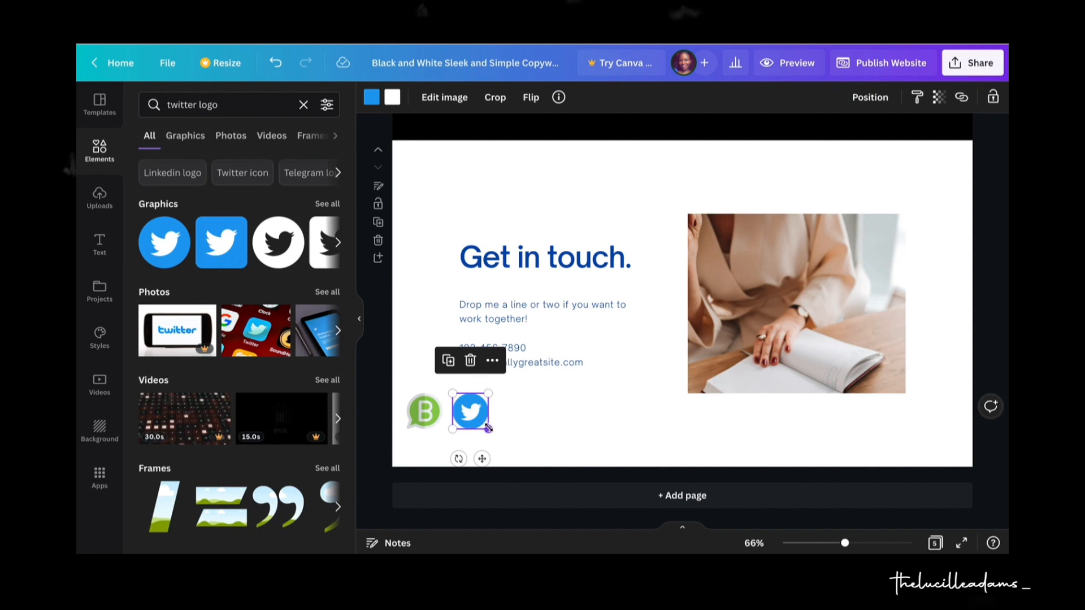
pyautogui.moveTo(486, 428); pyautogui.dragTo(489, 429)
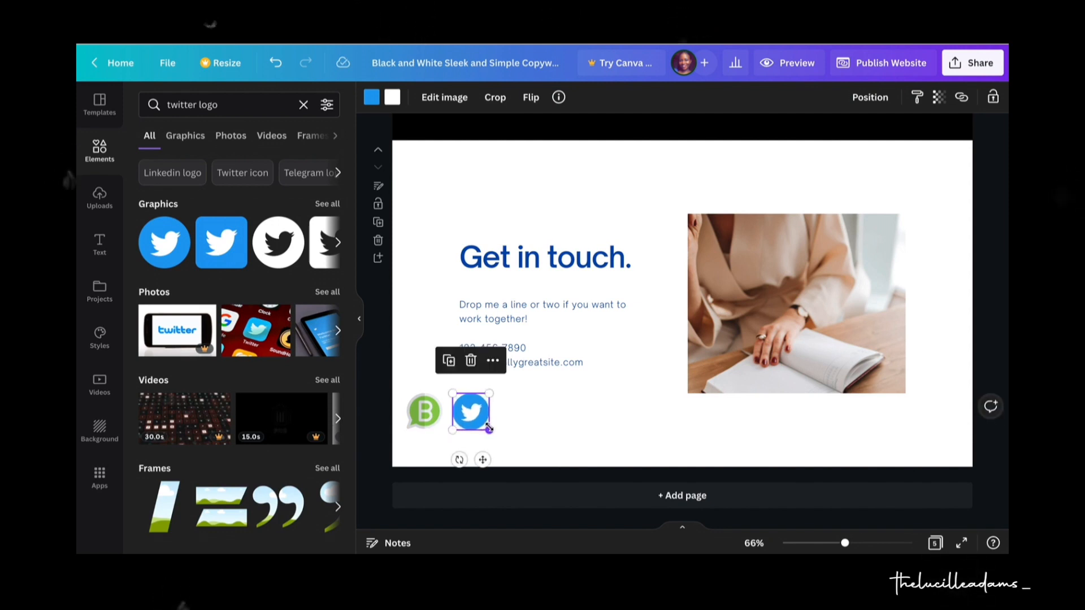
pyautogui.click(537, 431)
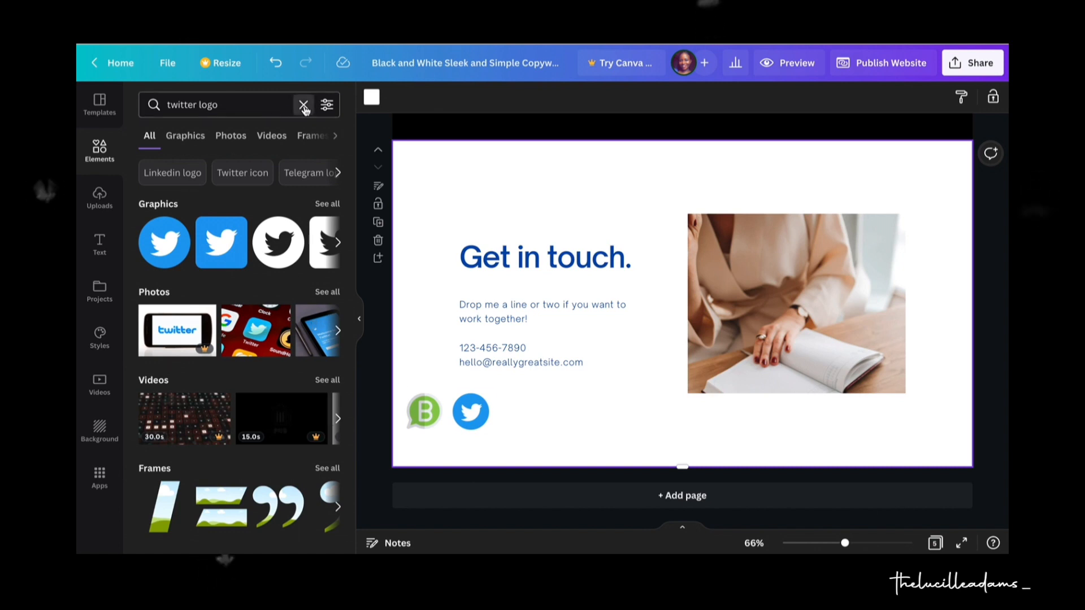
# Search 'linkedin', place the blue LinkedIn logo, shrink it and line it up right of the Twitter icon.
pyautogui.click(304, 106)
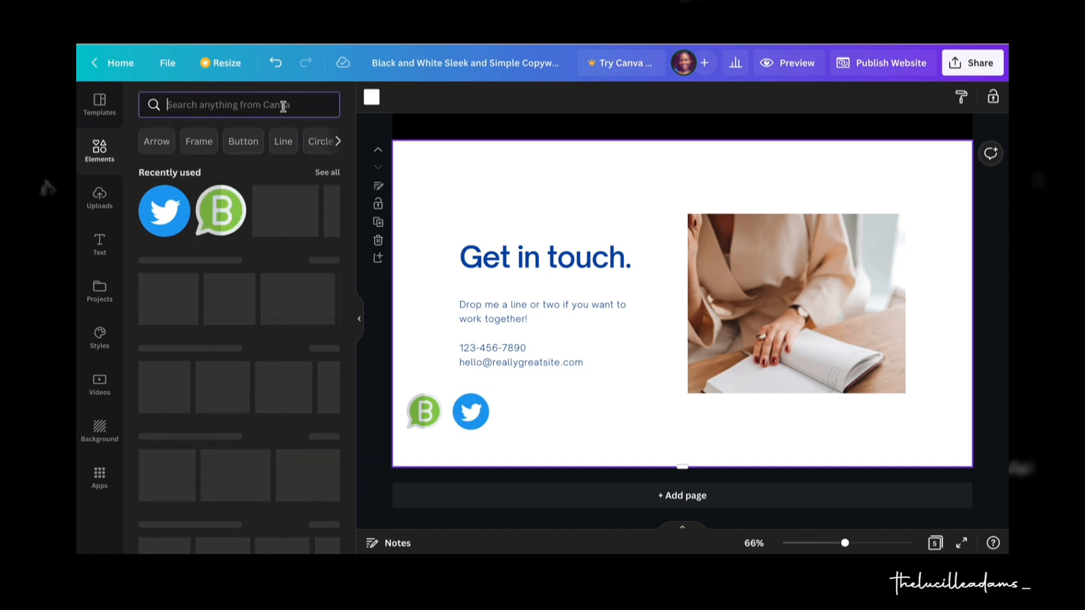
pyautogui.write('lin')
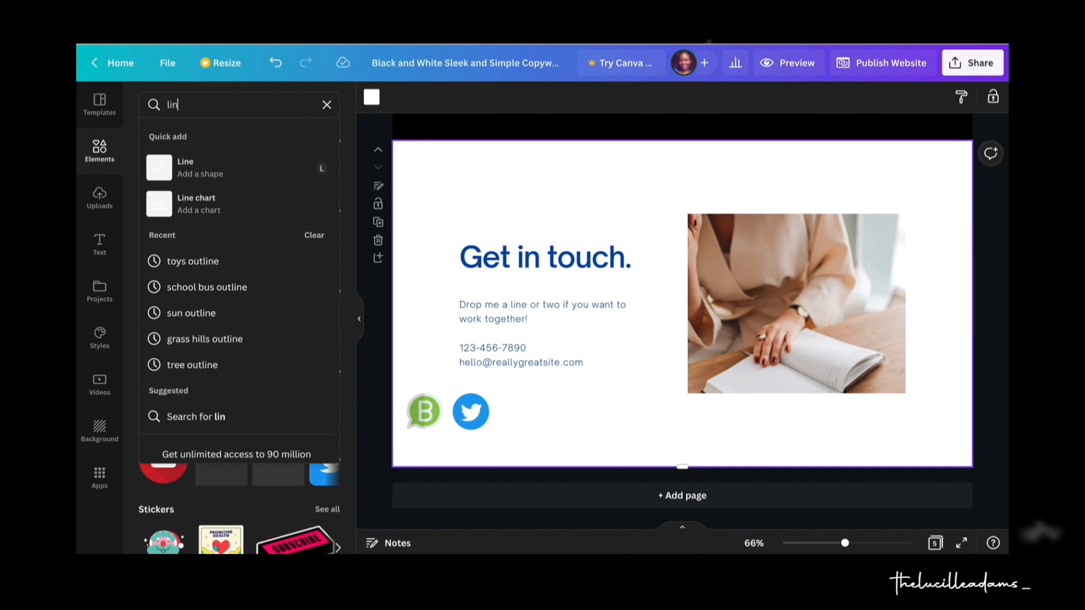
pyautogui.write('ked')
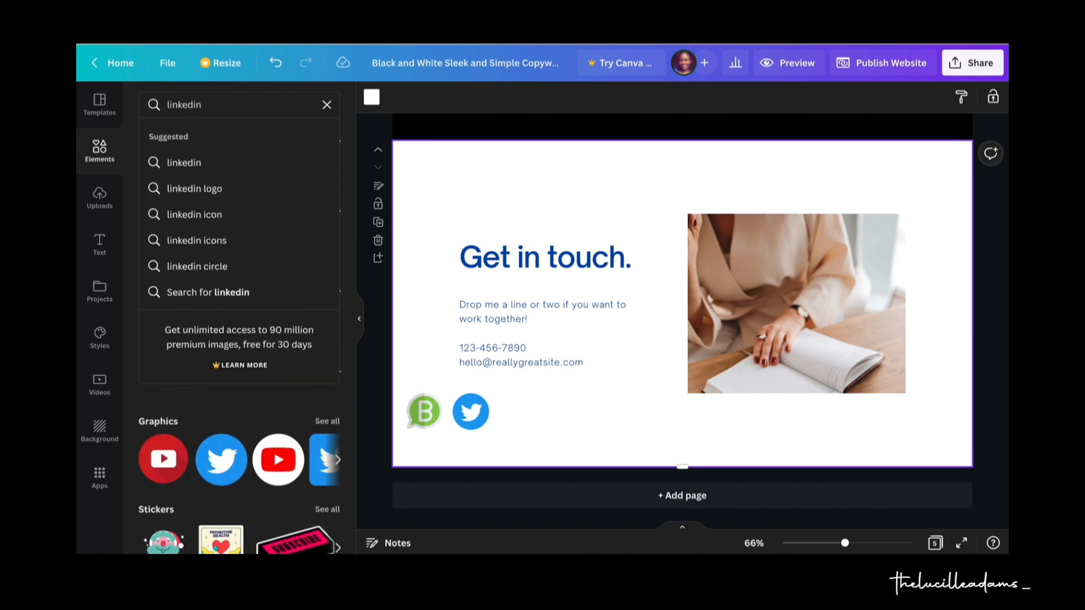
pyautogui.write('in')
pyautogui.press('Return')
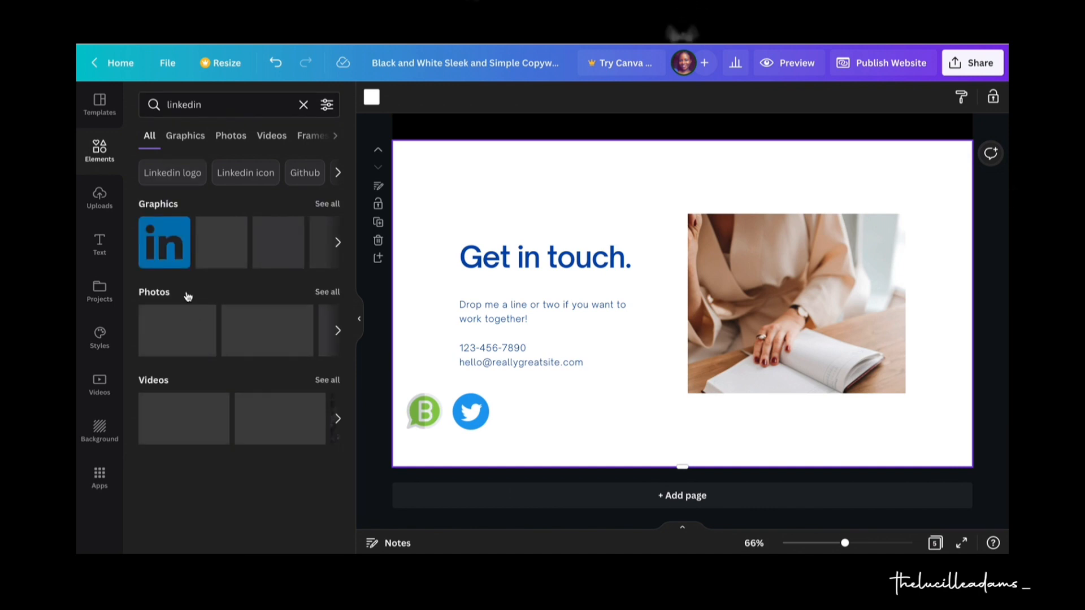
pyautogui.moveTo(163, 243); pyautogui.dragTo(529, 406)
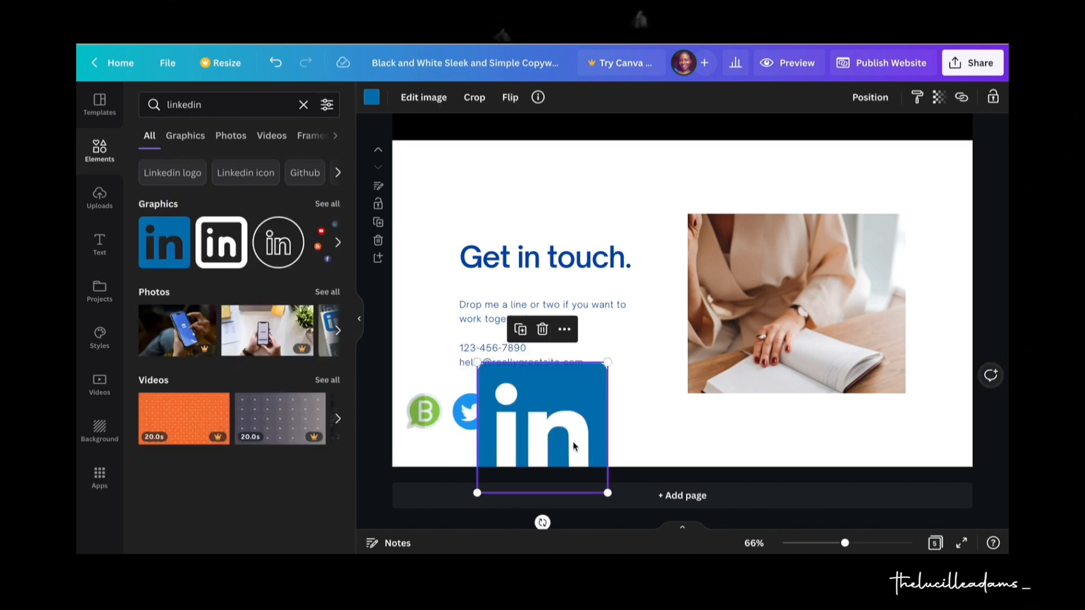
pyautogui.moveTo(563, 413); pyautogui.dragTo(605, 407)
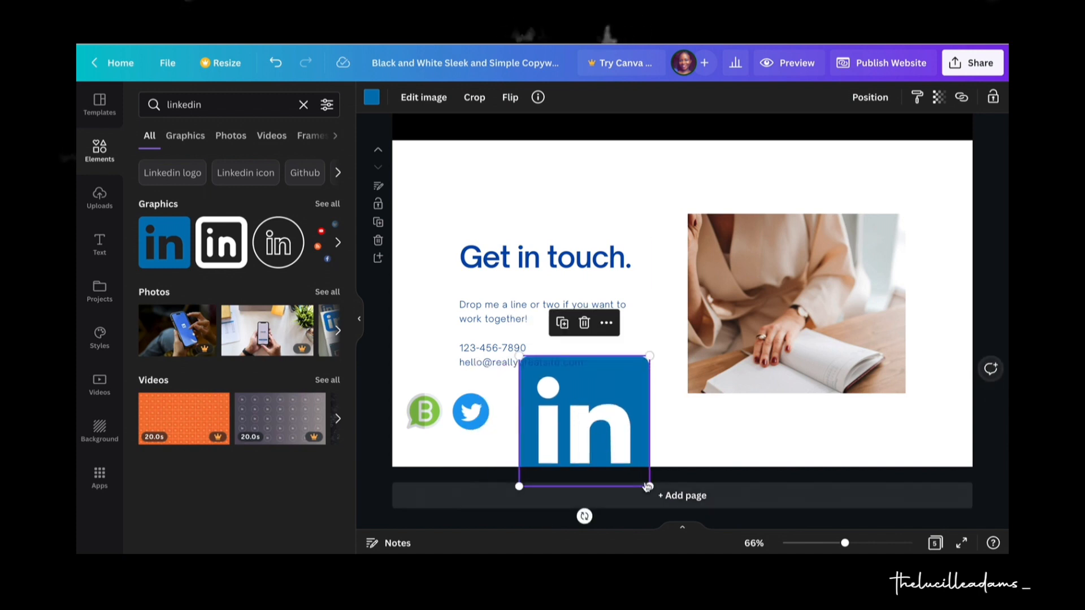
pyautogui.moveTo(633, 474); pyautogui.dragTo(528, 424)
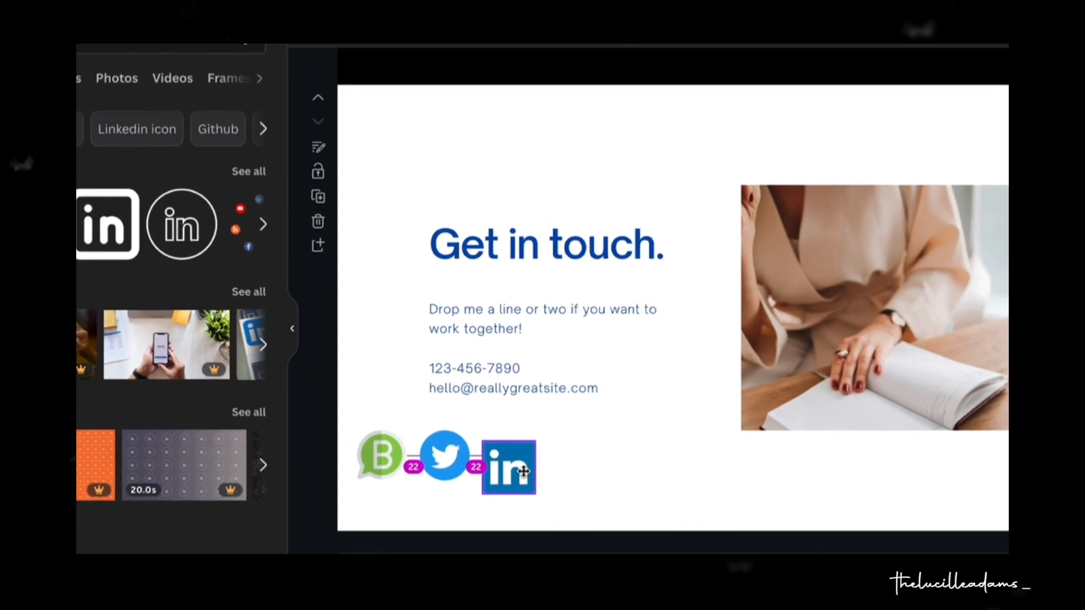
pyautogui.moveTo(524, 471); pyautogui.dragTo(523, 472)
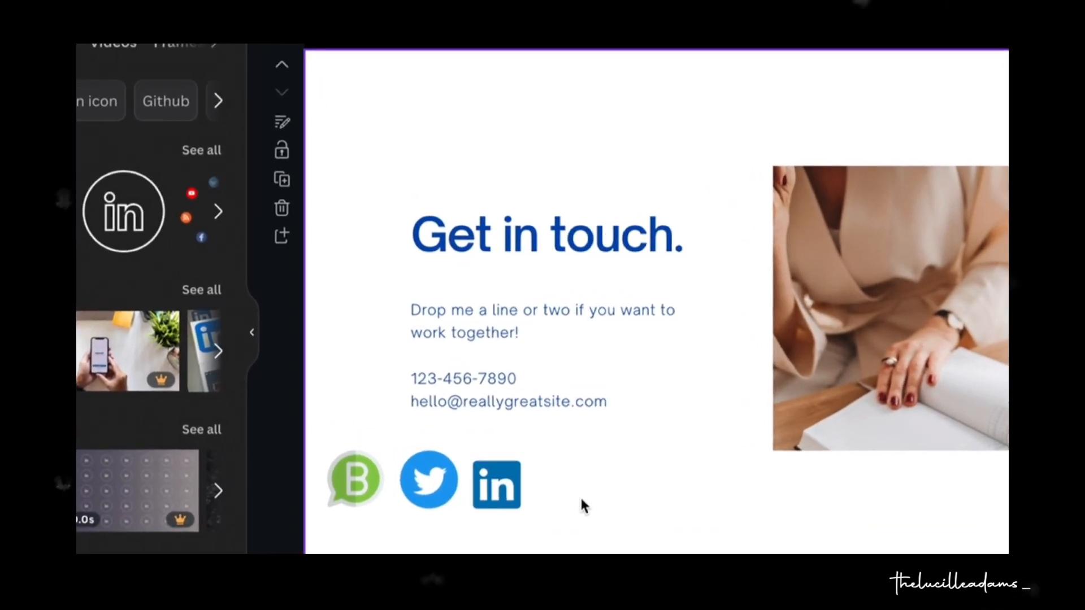
pyautogui.click(496, 485)
pyautogui.moveTo(512, 410); pyautogui.dragTo(512, 405)
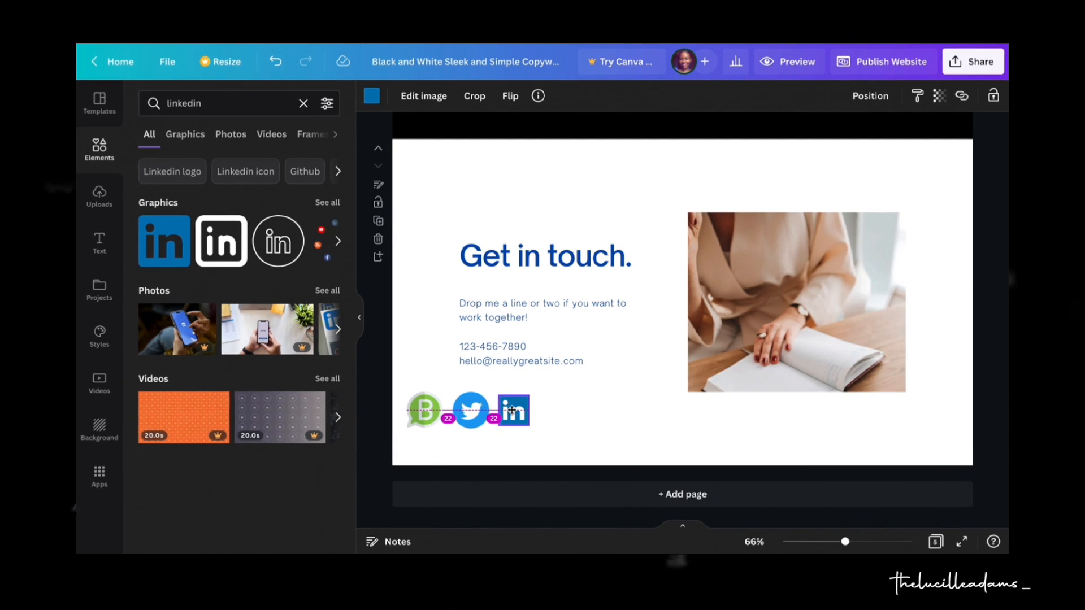
pyautogui.click(568, 417)
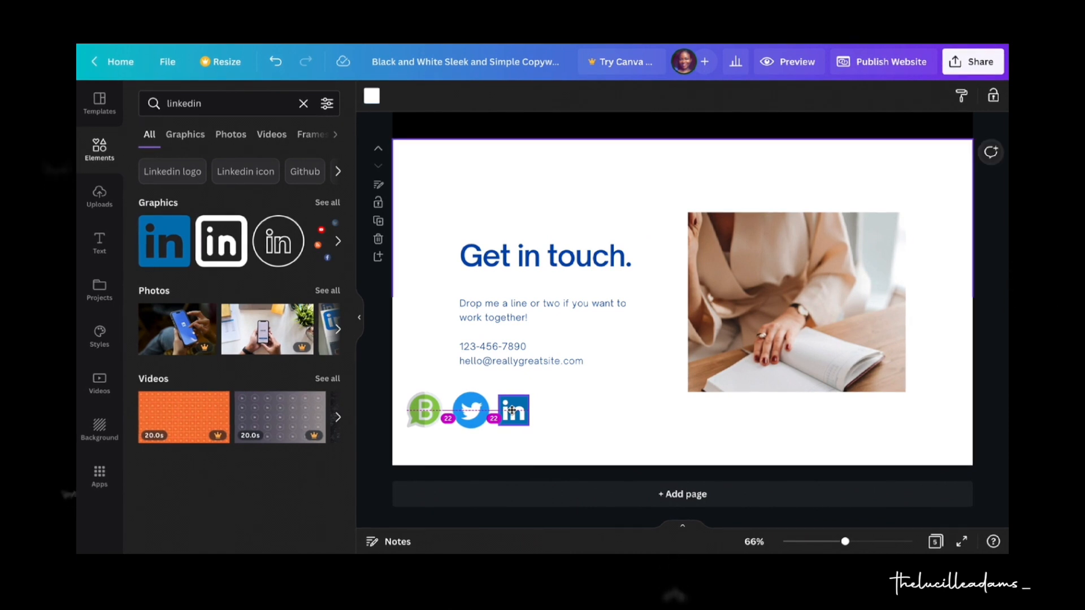
# Link the Twitter icon to the copied web address, then open the website preview.
pyautogui.rightClick(482, 405)
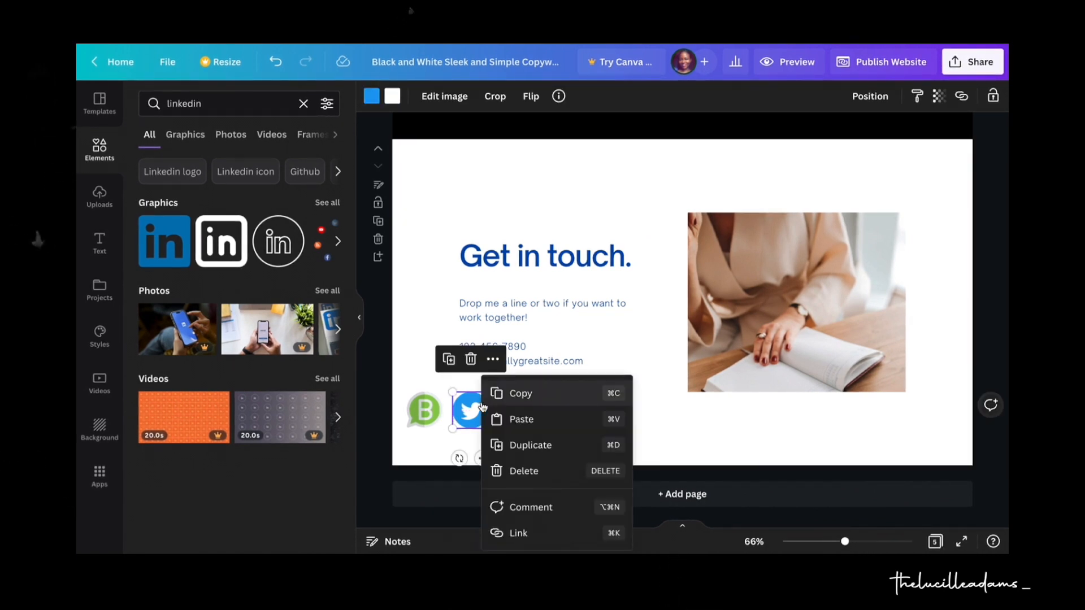
pyautogui.click(564, 533)
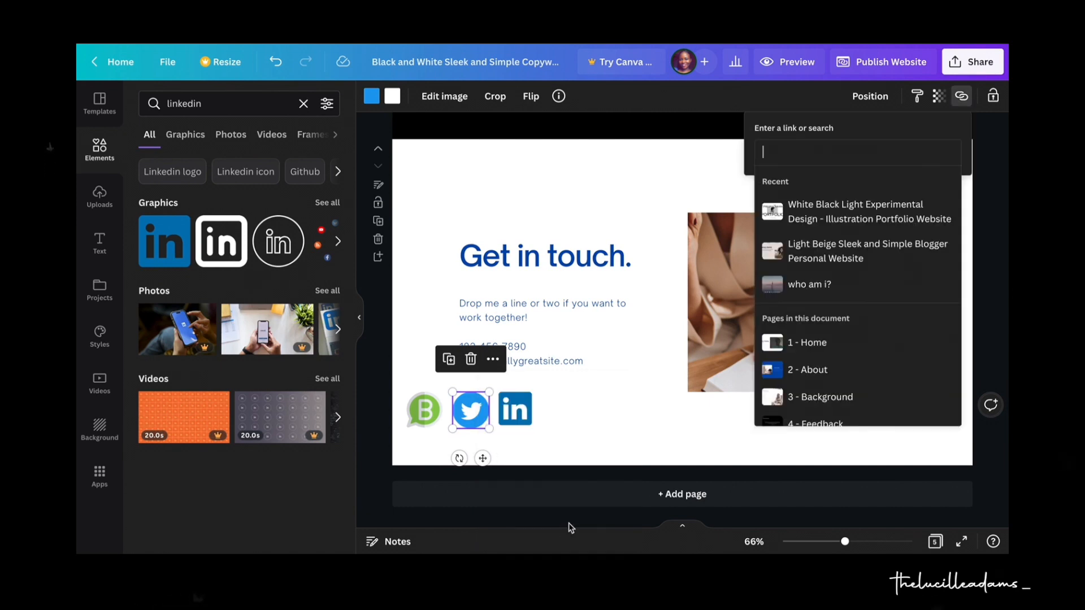
pyautogui.rightClick(778, 158)
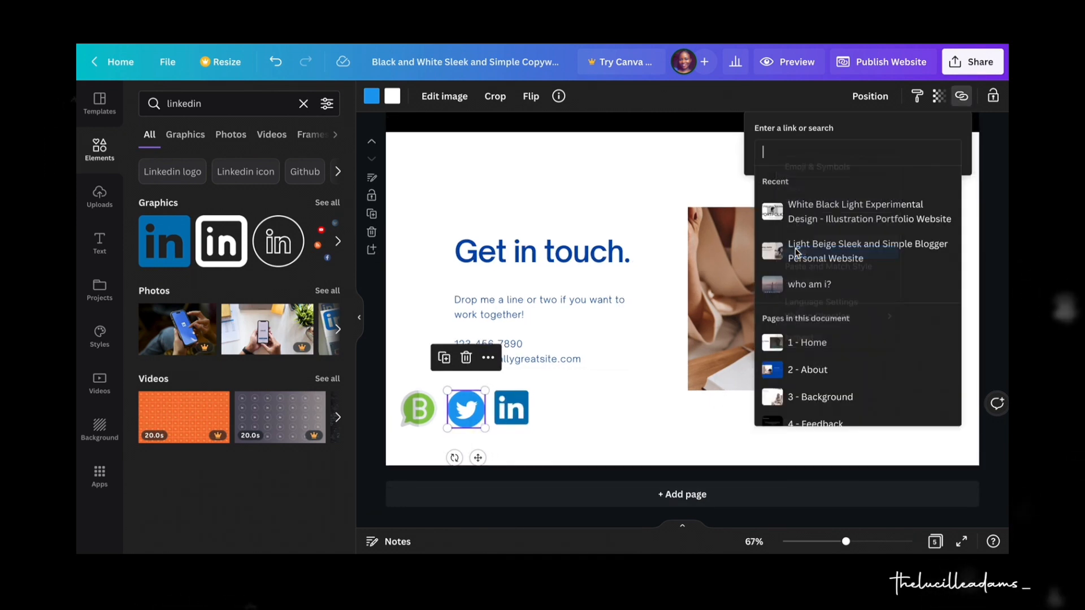
pyautogui.click(797, 252)
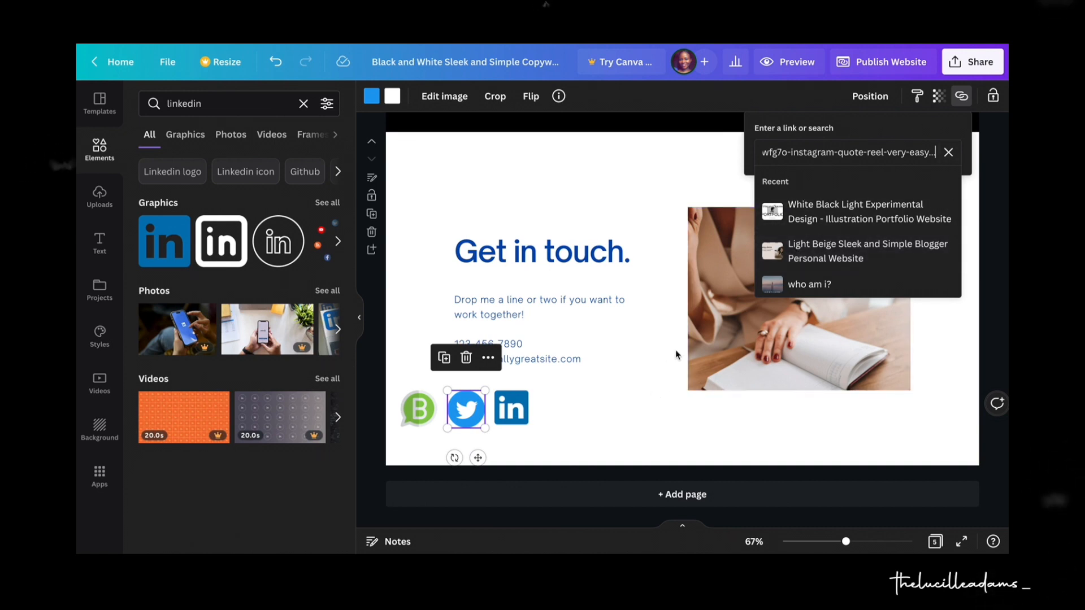
pyautogui.click(769, 421)
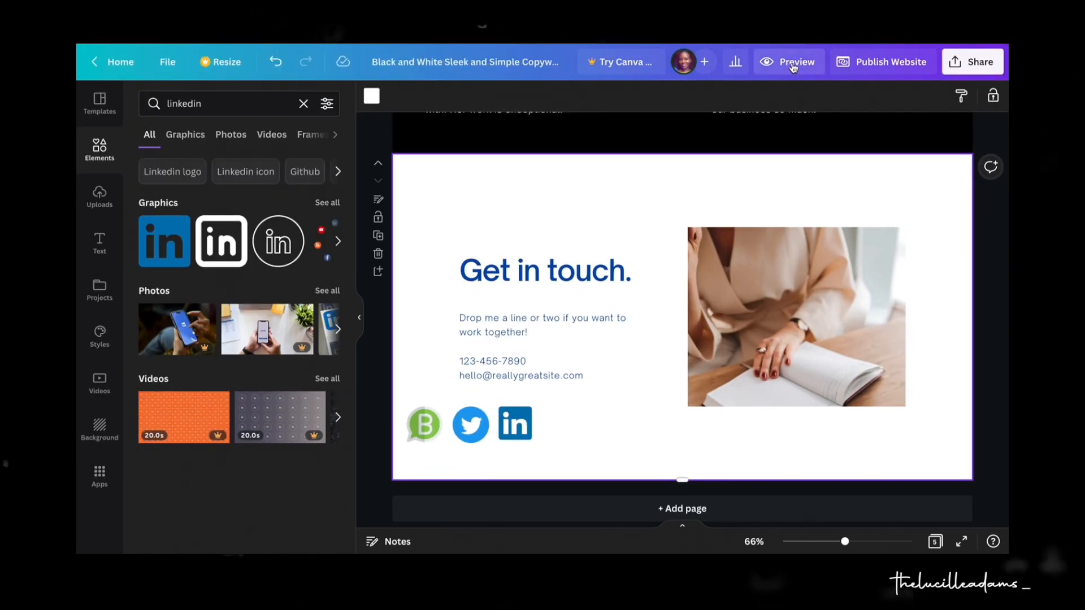
pyautogui.click(790, 62)
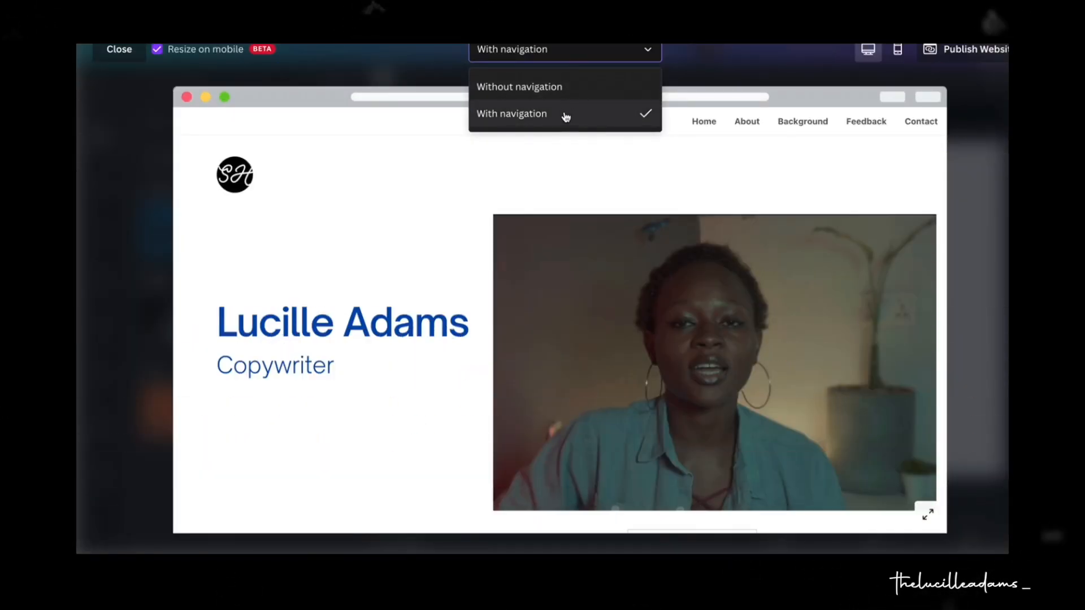
# Test the preview's About, Background, Feedback and Contact navigation links.
pyautogui.click(608, 123)
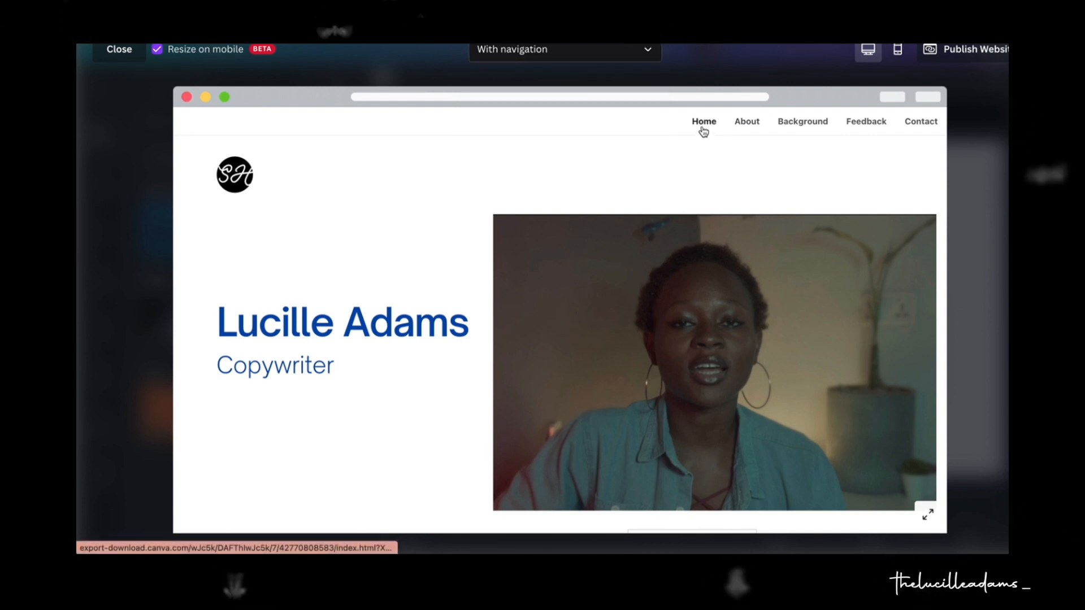
pyautogui.click(760, 124)
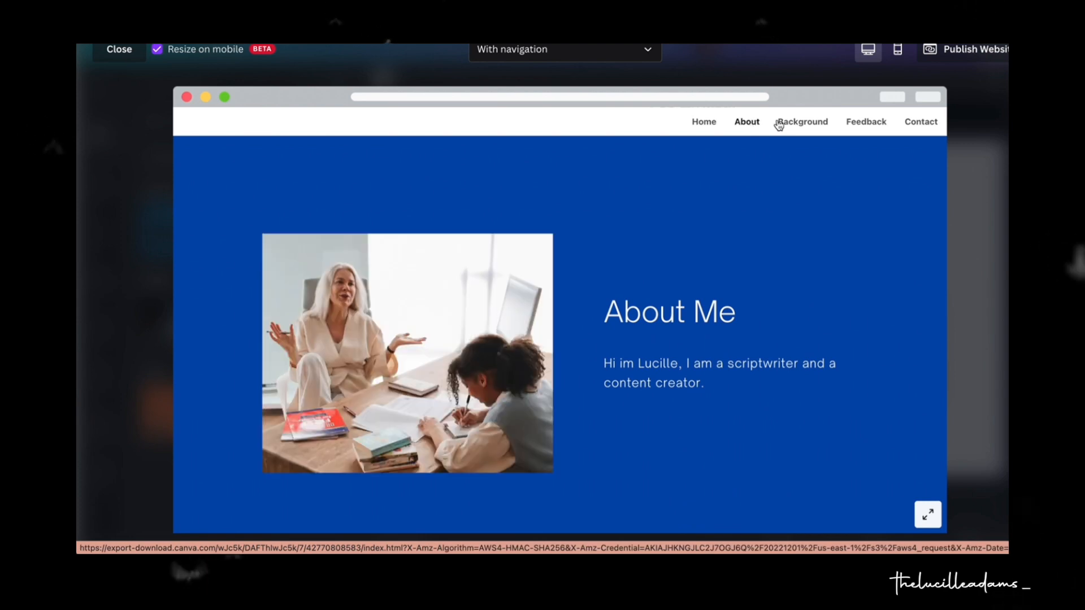
pyautogui.click(823, 124)
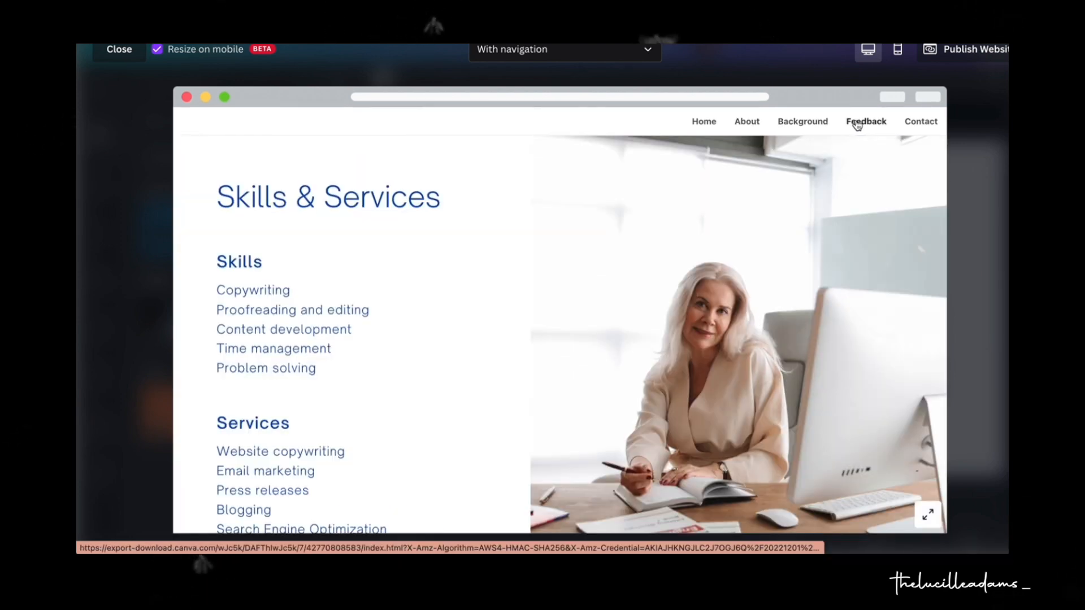
pyautogui.click(858, 124)
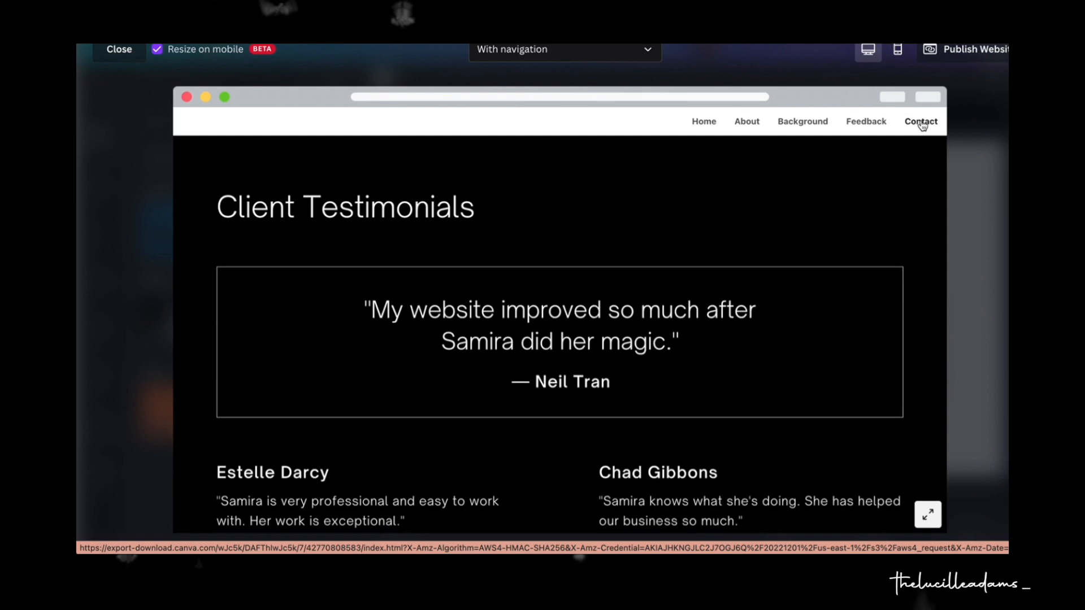
pyautogui.click(921, 122)
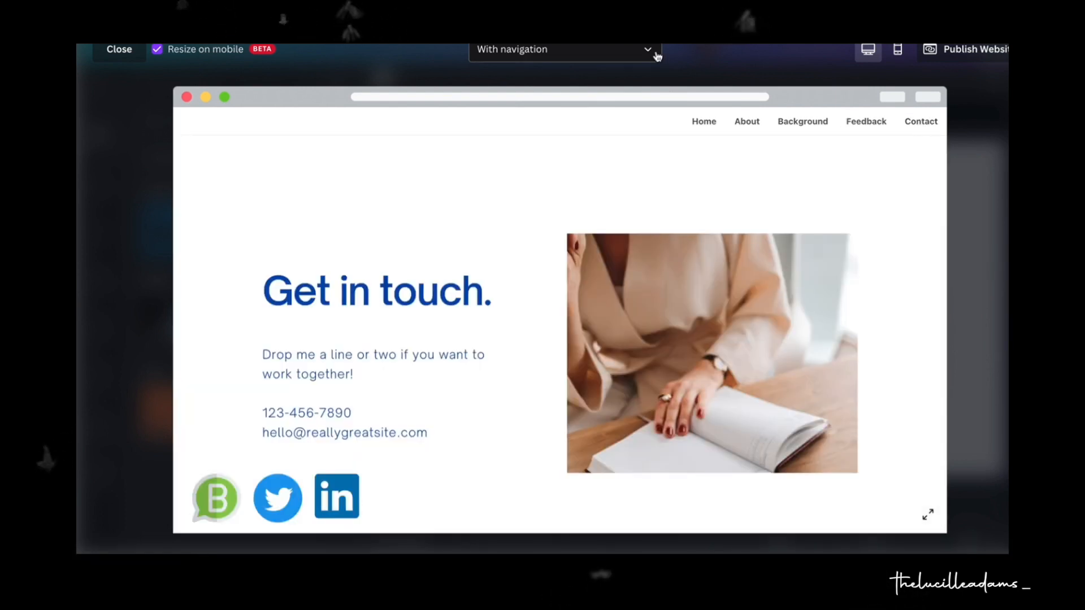
# Scroll through the site in the Without navigation layout, then switch back to With navigation.
pyautogui.click(656, 52)
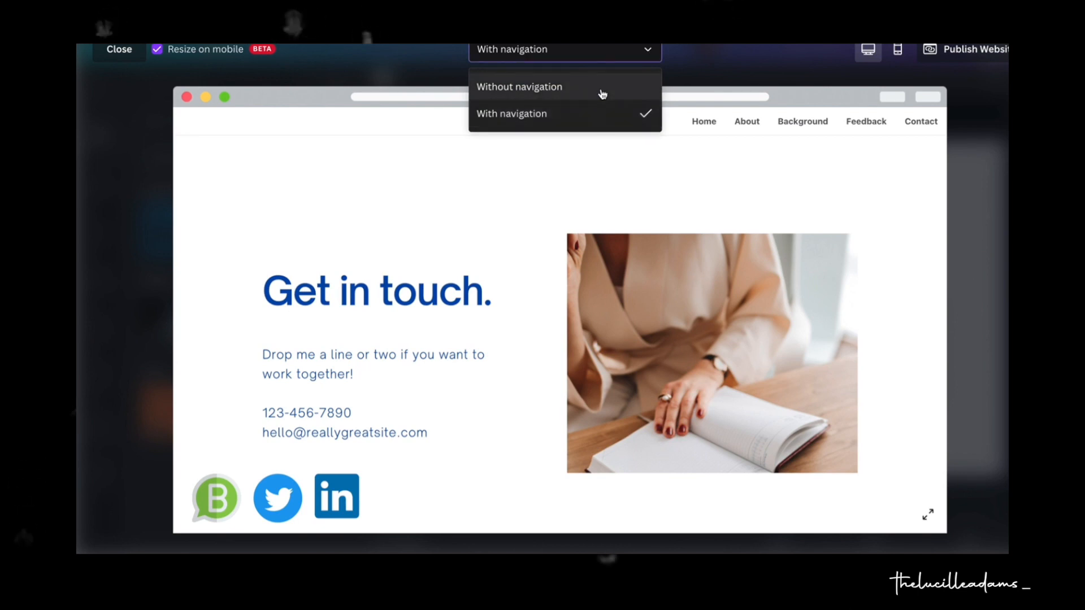
pyautogui.click(602, 90)
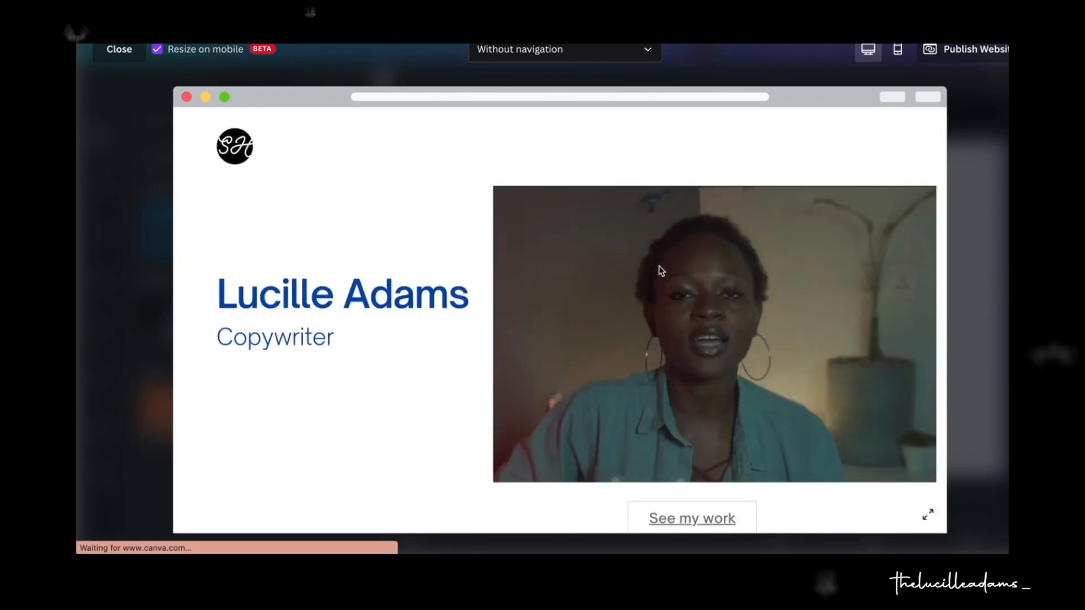
pyautogui.scroll(-10, 469, 336)
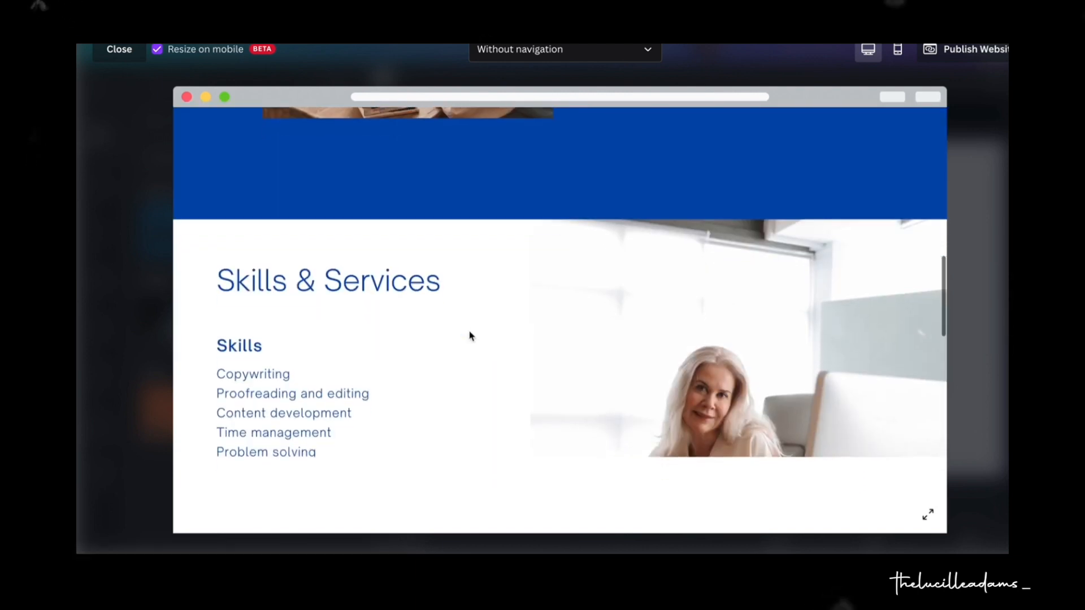
pyautogui.scroll(-6, 469, 336)
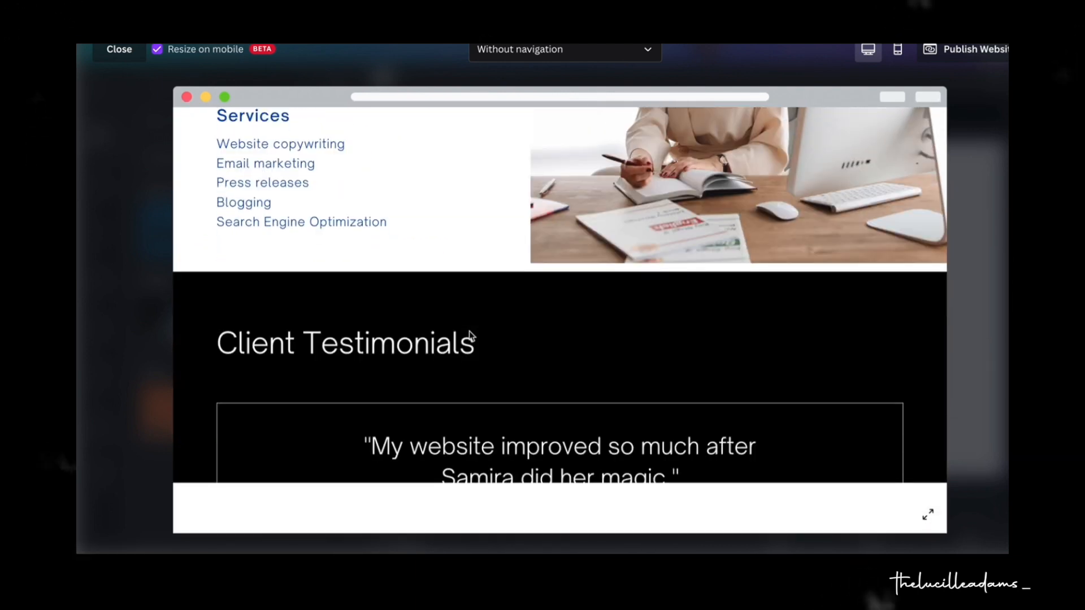
pyautogui.scroll(-5, 469, 336)
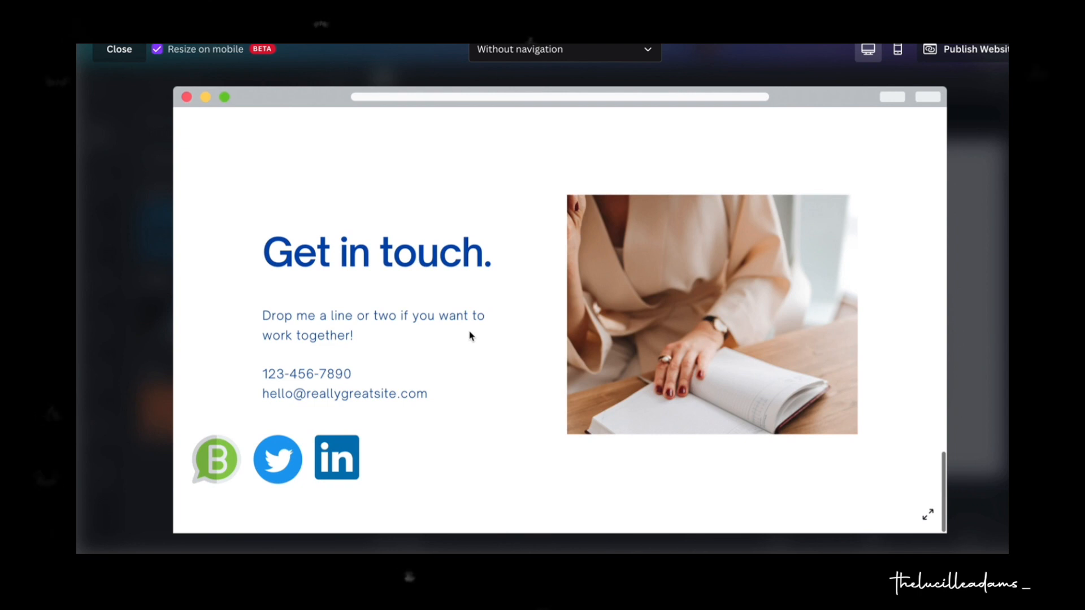
pyautogui.scroll(10, 470, 335)
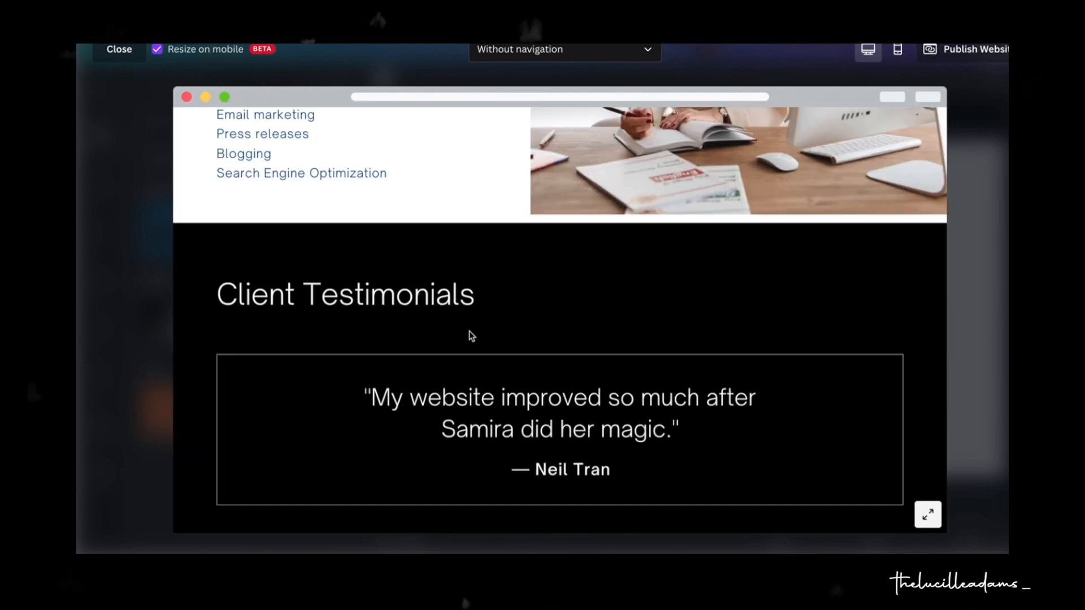
pyautogui.scroll(6, 471, 336)
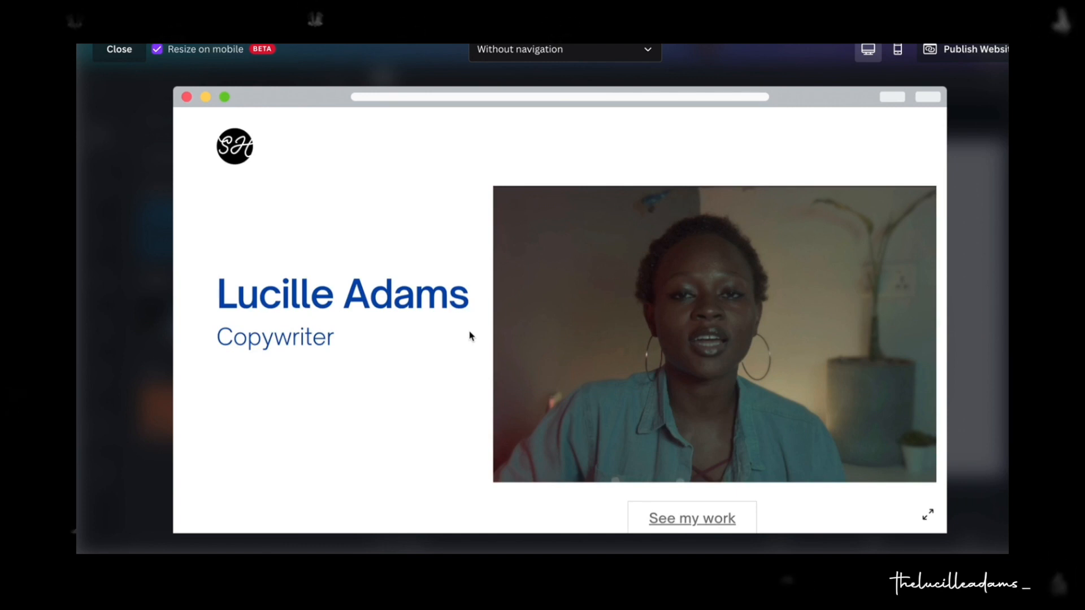
pyautogui.scroll(-6, 470, 336)
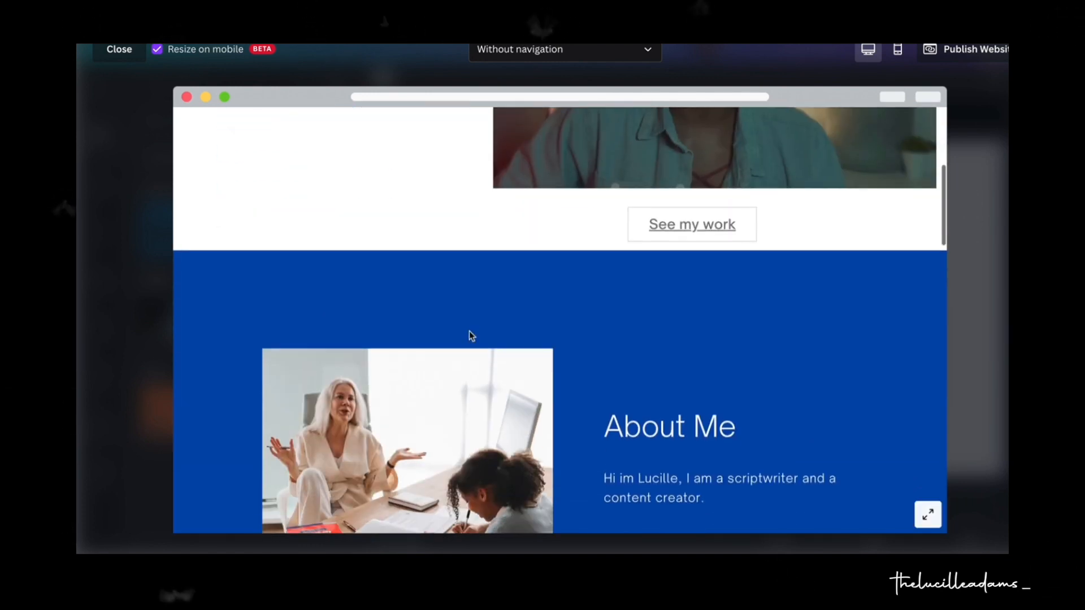
pyautogui.click(648, 52)
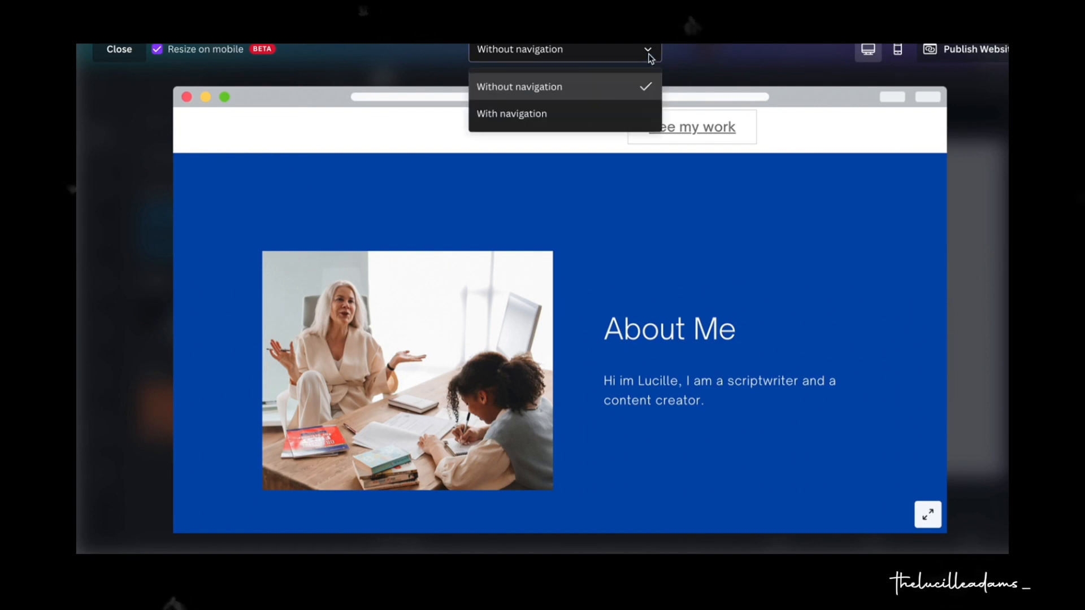
pyautogui.click(546, 114)
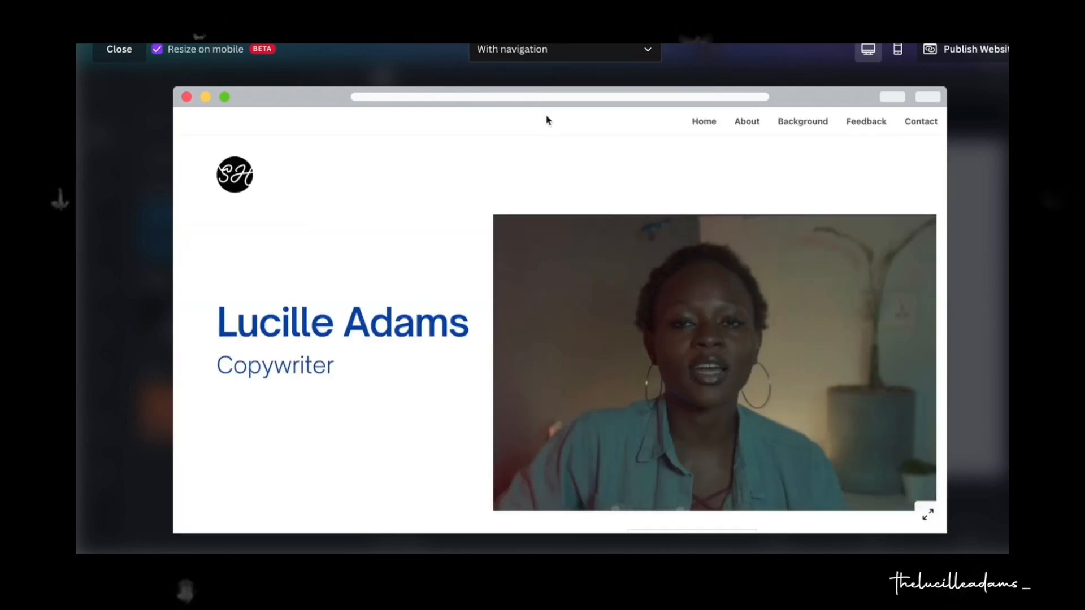
# Scroll through the site in the mobile phone layout, then close the preview.
pyautogui.click(899, 51)
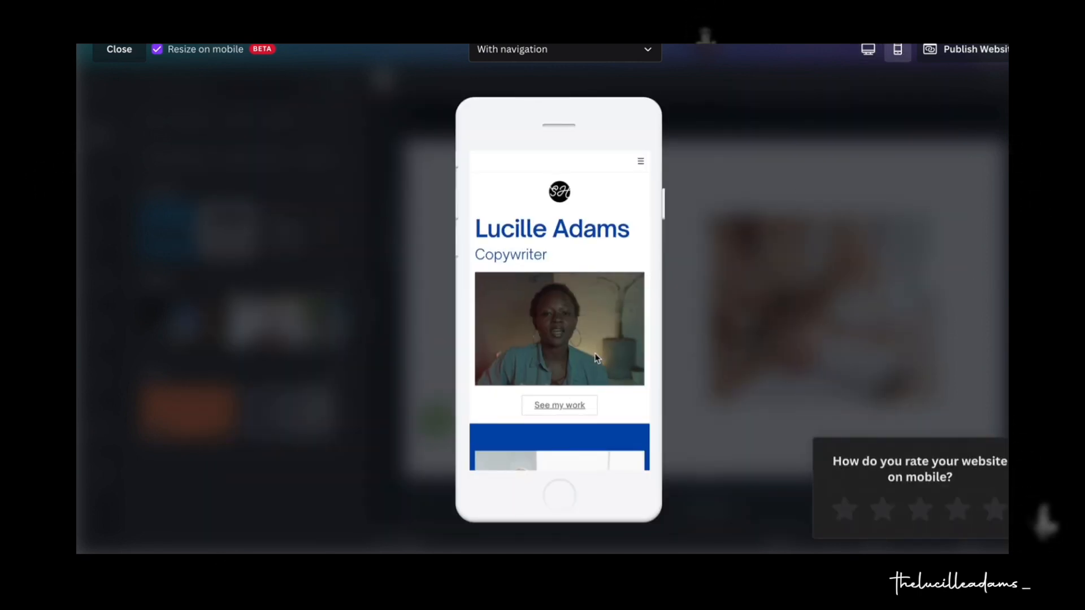
pyautogui.scroll(-1, 595, 357)
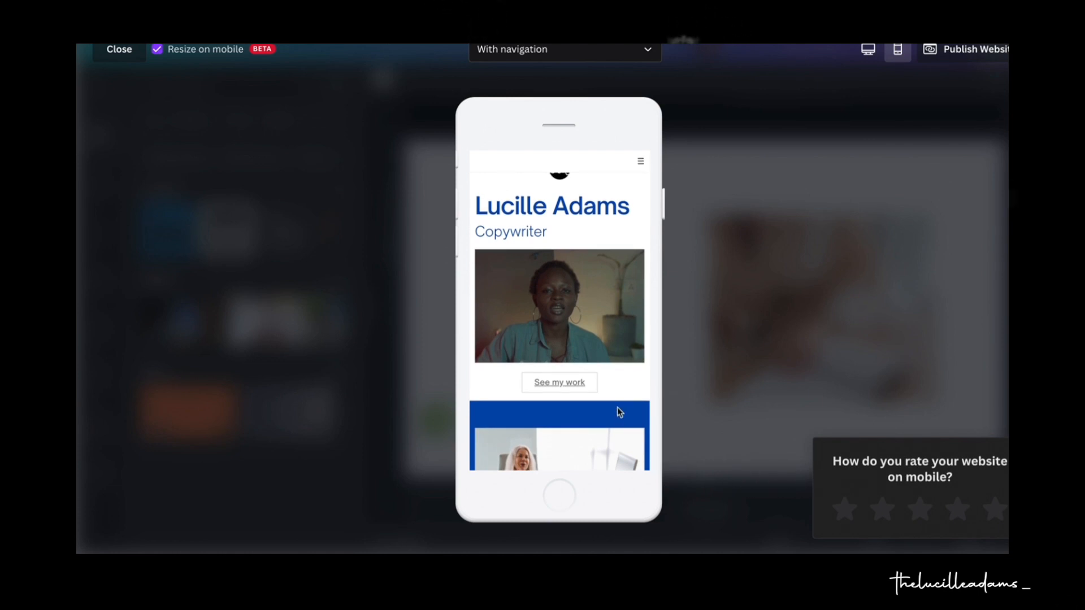
pyautogui.scroll(-5, 626, 428)
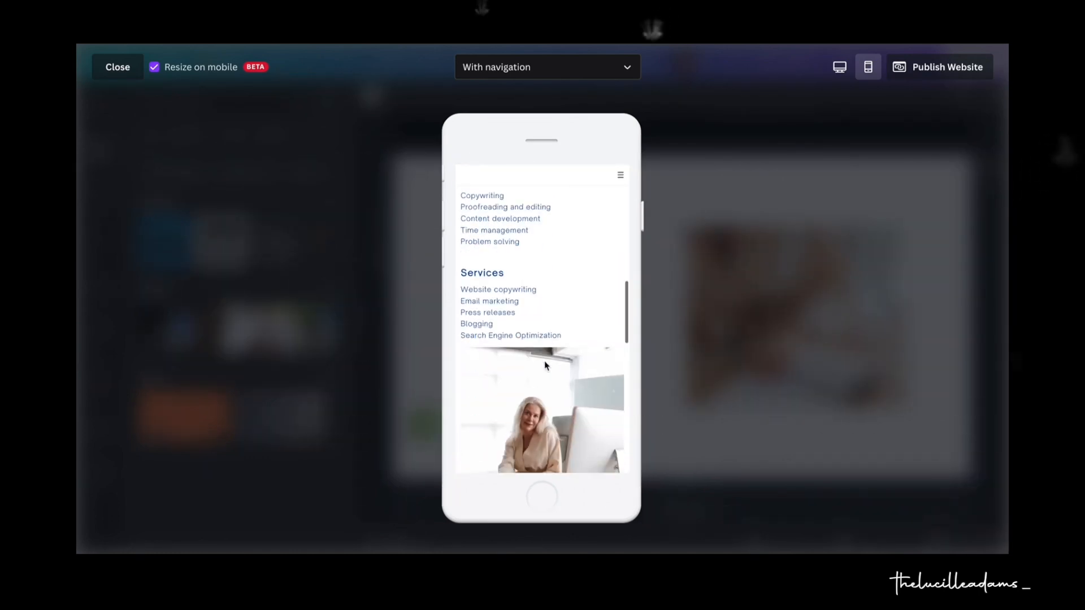
pyautogui.scroll(-10, 545, 364)
pyautogui.scroll(-2, 545, 365)
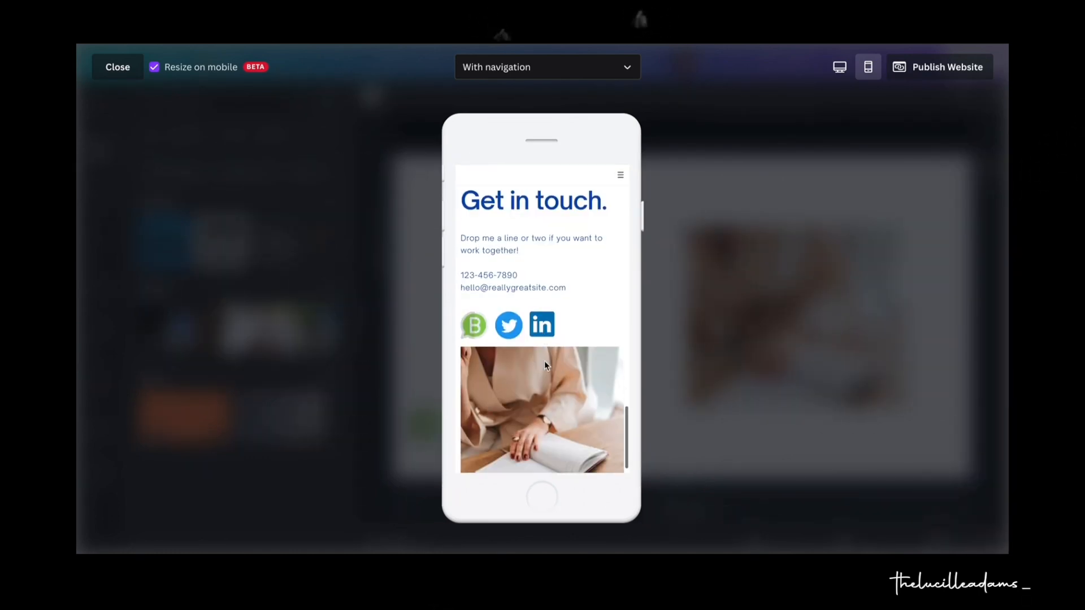
pyautogui.scroll(3, 545, 361)
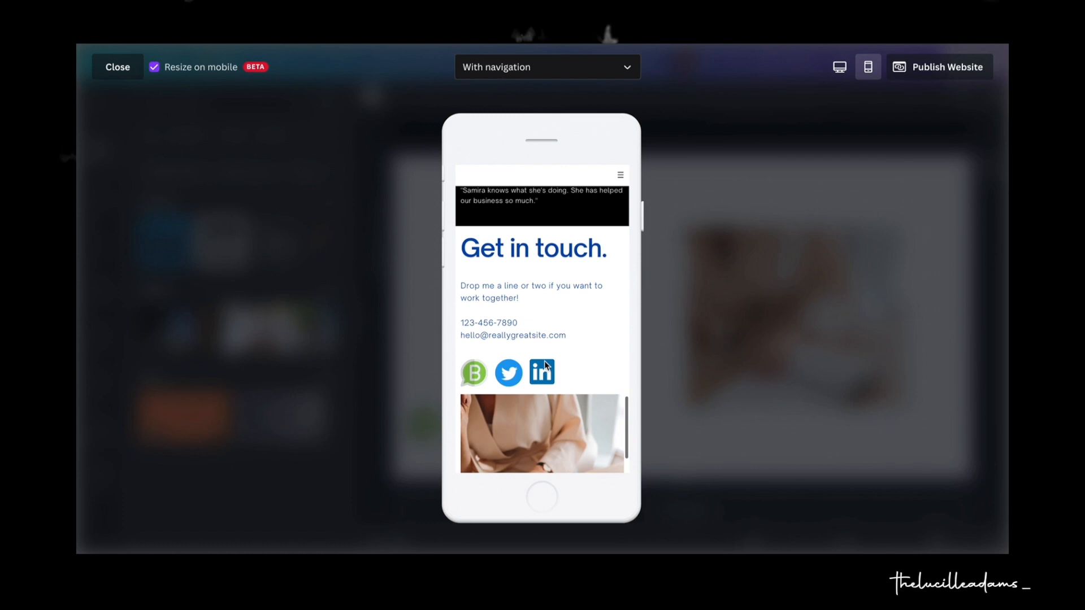
pyautogui.scroll(15, 545, 362)
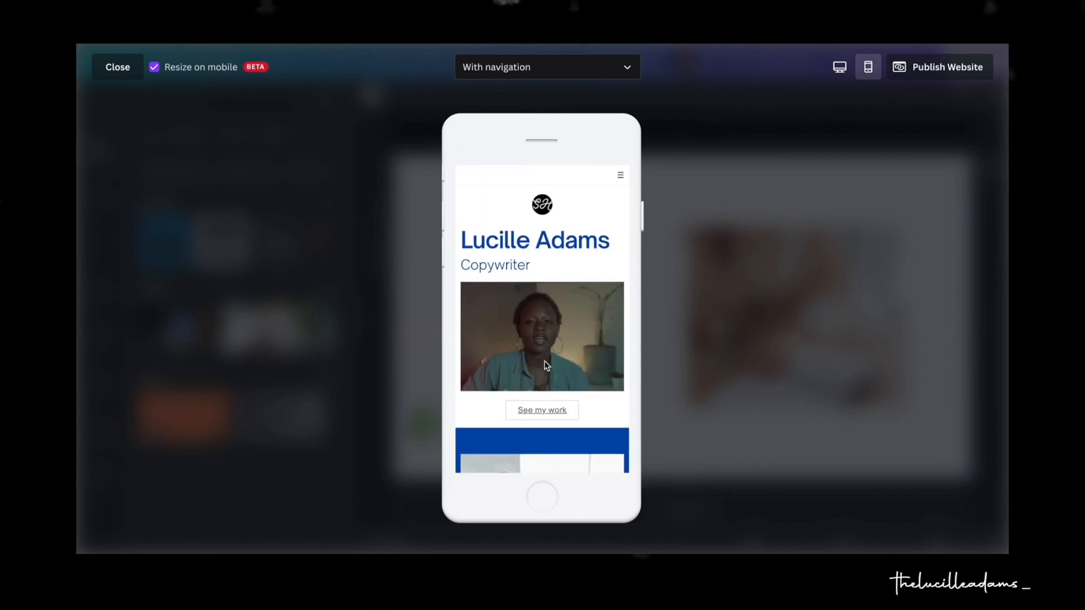
pyautogui.click(117, 68)
# Add a blank new page after Get in touch and clear the LinkedIn element search.
pyautogui.scroll(-1, 501, 310)
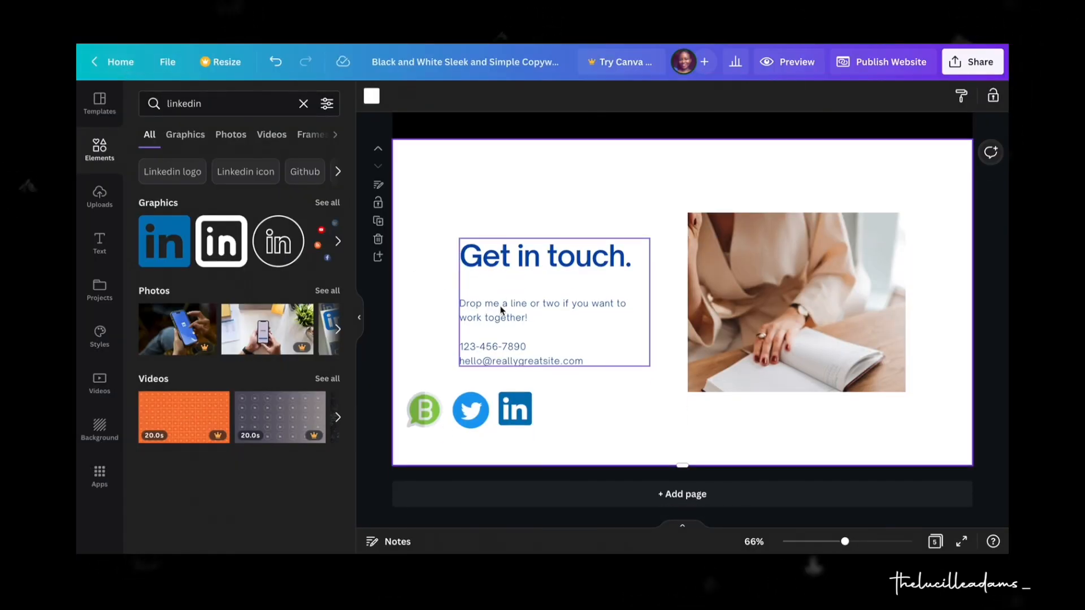
pyautogui.click(662, 495)
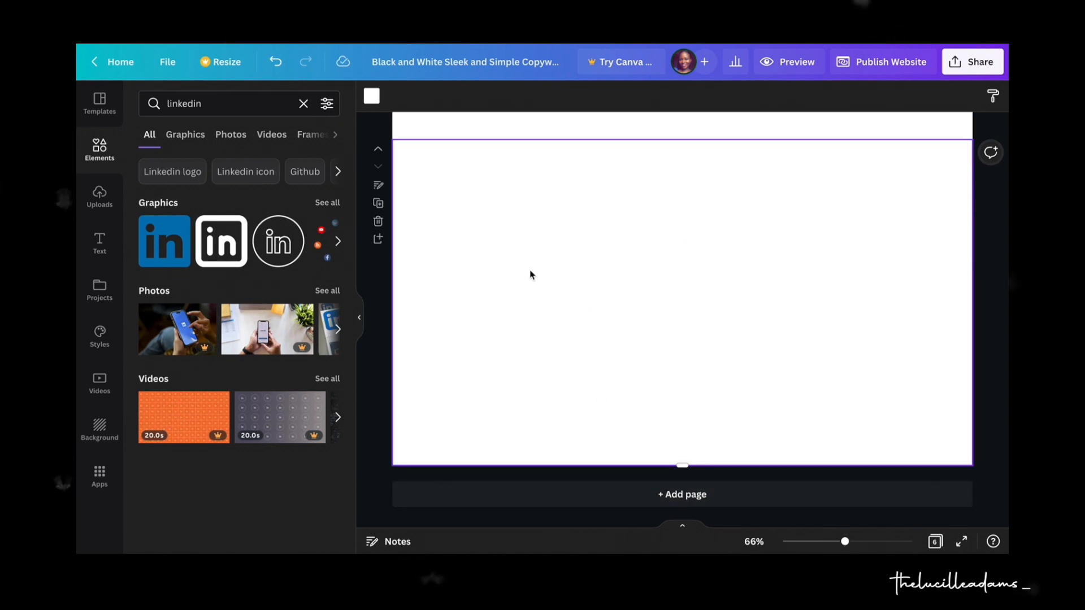
pyautogui.click(96, 154)
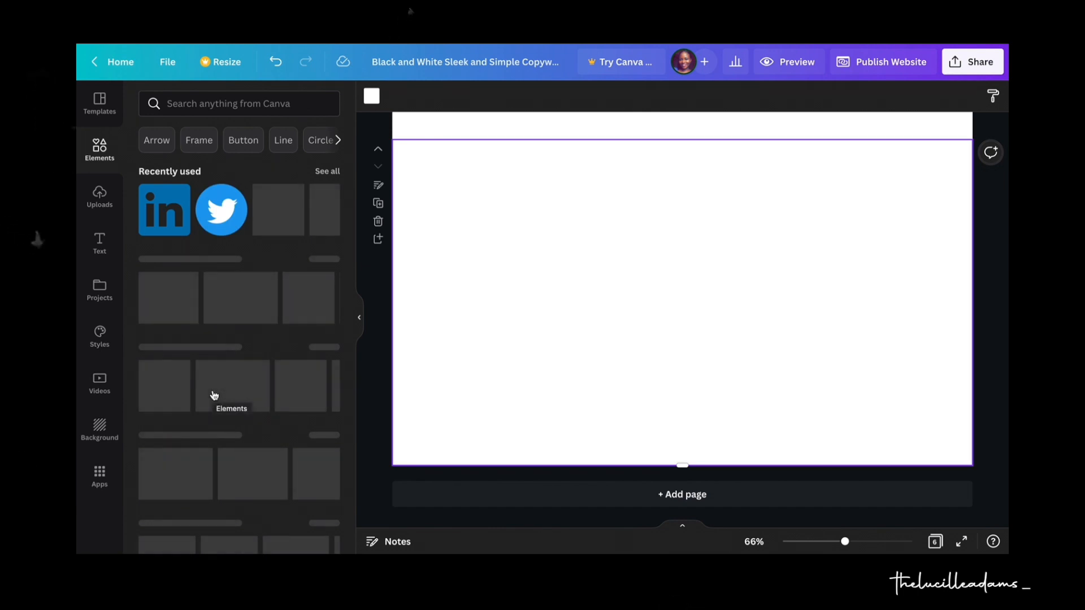
# Browse the Elements panel, then show the uploaded videos and GIFs in Uploads.
pyautogui.scroll(-4, 214, 395)
pyautogui.scroll(-1, 214, 395)
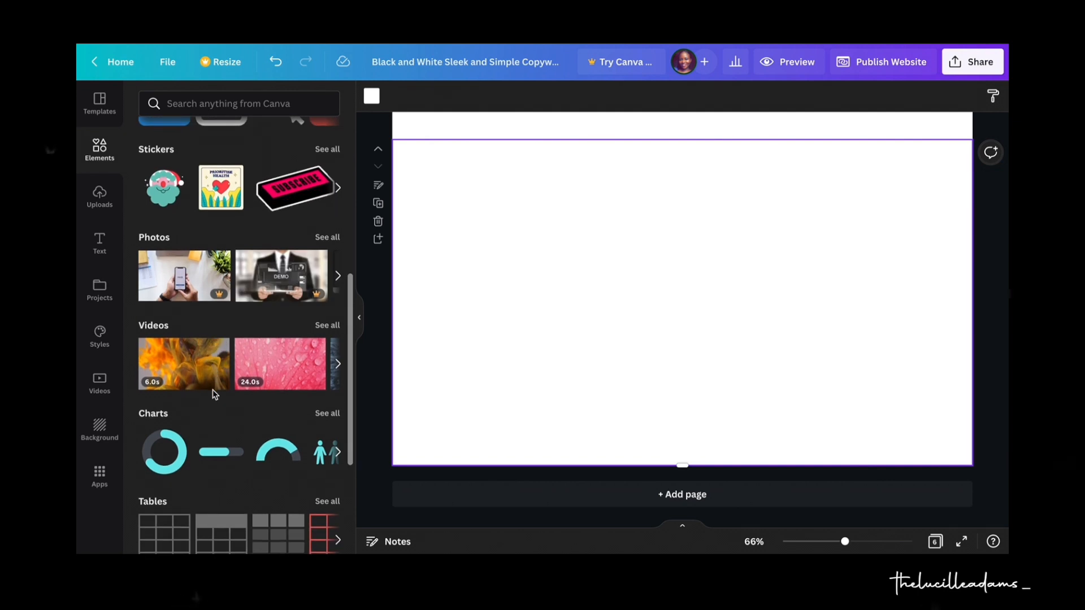
pyautogui.scroll(6, 215, 395)
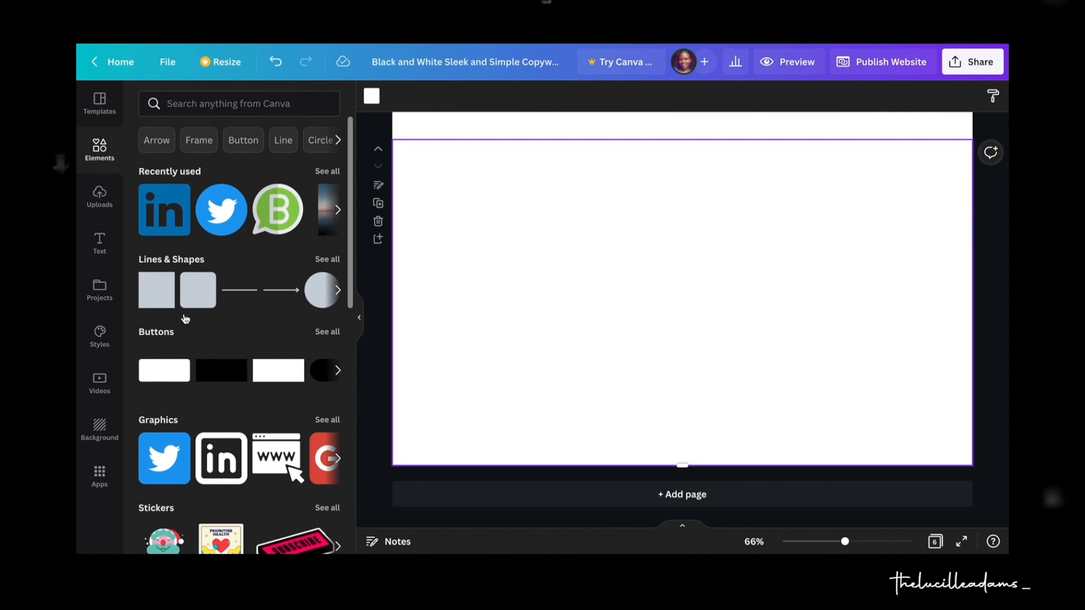
pyautogui.scroll(-3, 168, 350)
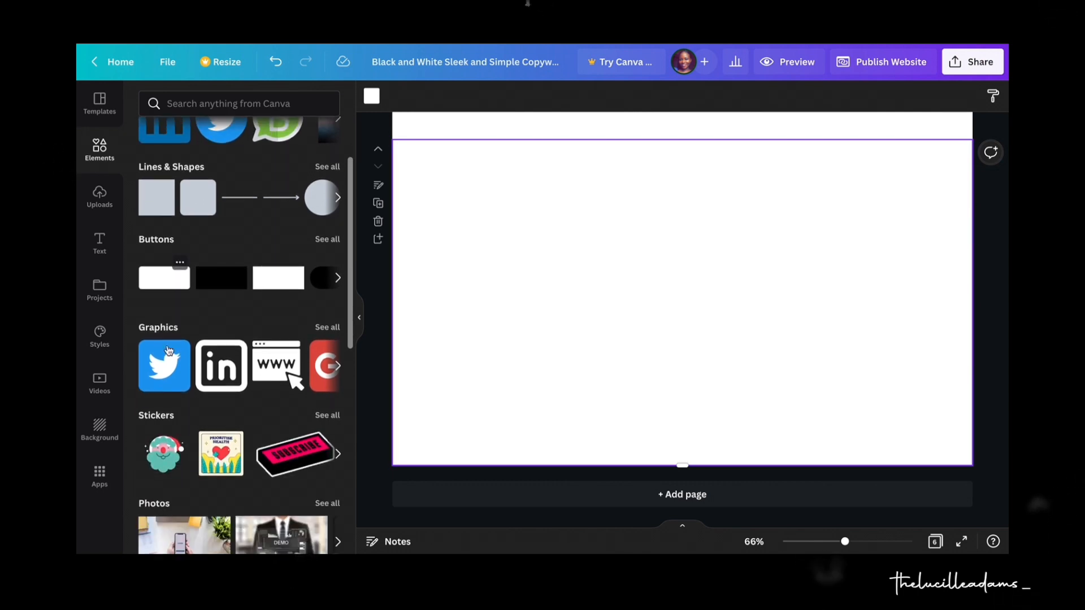
pyautogui.scroll(-4, 153, 317)
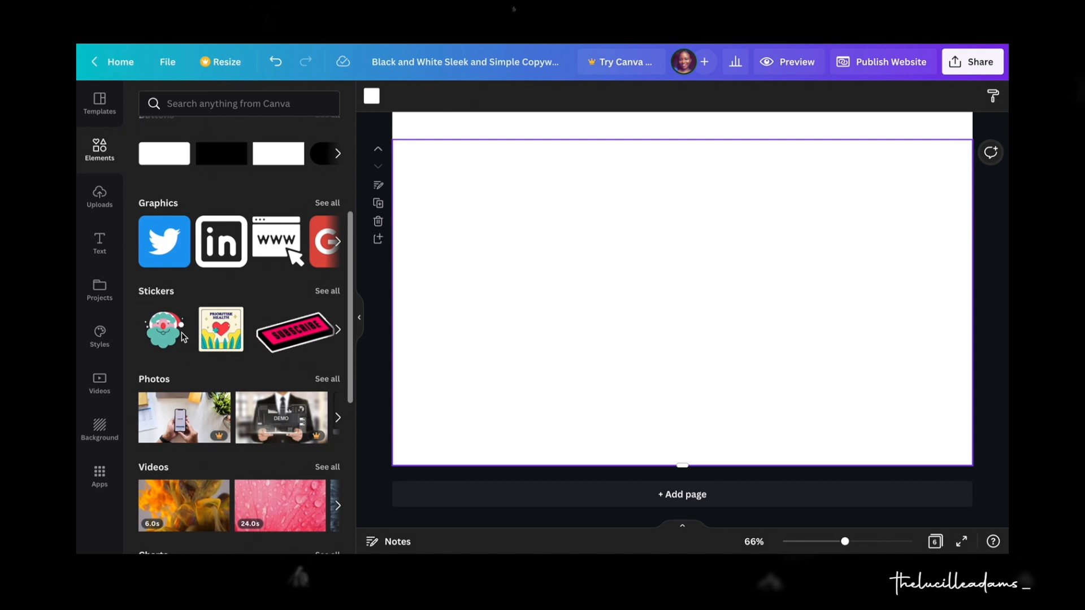
pyautogui.hscroll(5, 245, 347)
pyautogui.hscroll(5, 245, 347)
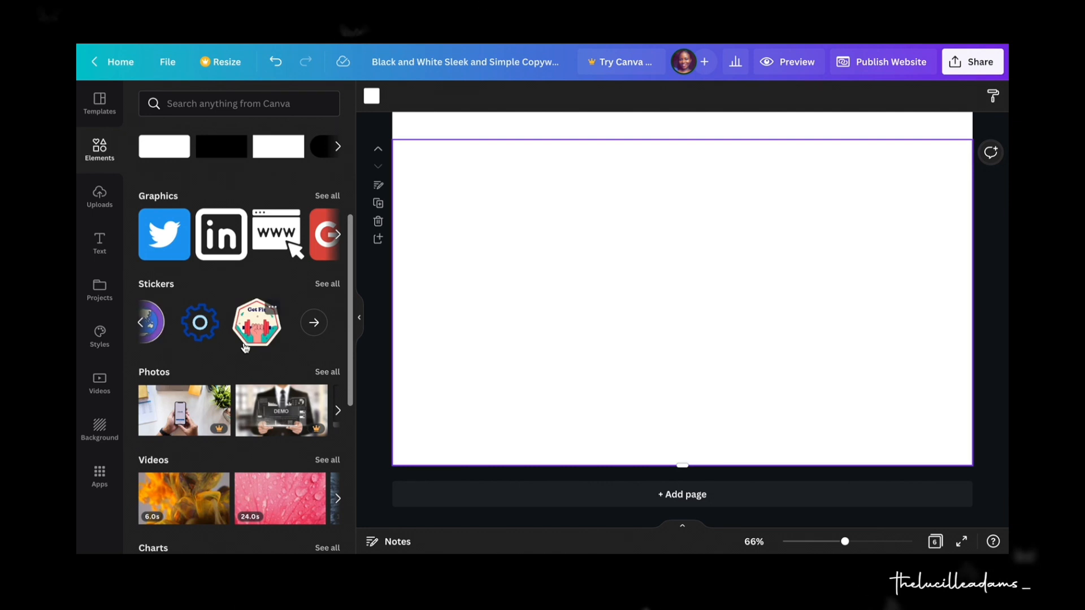
pyautogui.scroll(-5, 244, 347)
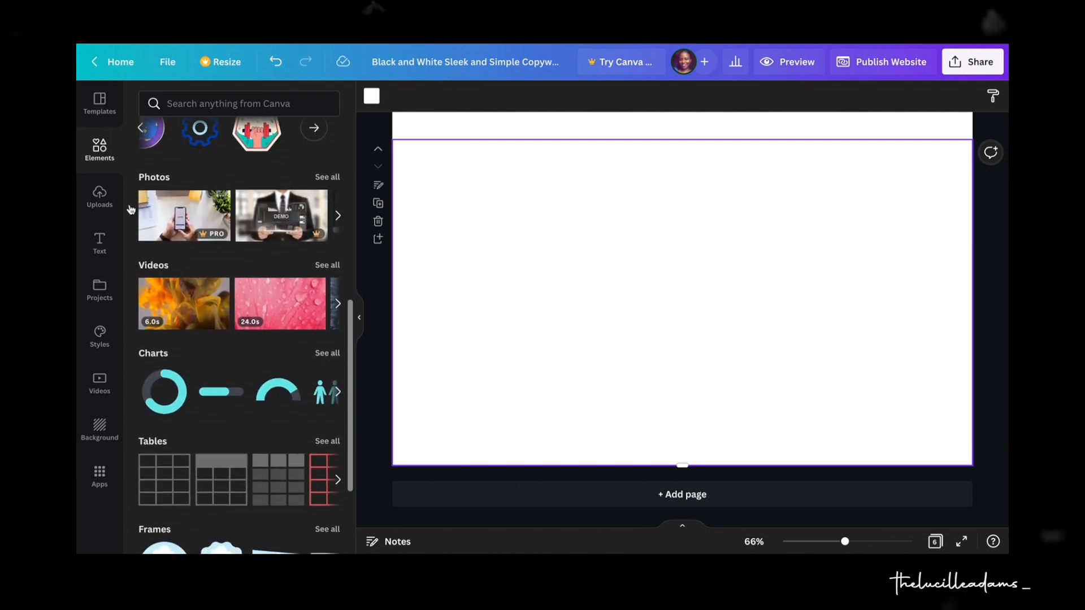
pyautogui.hscroll(5, 225, 231)
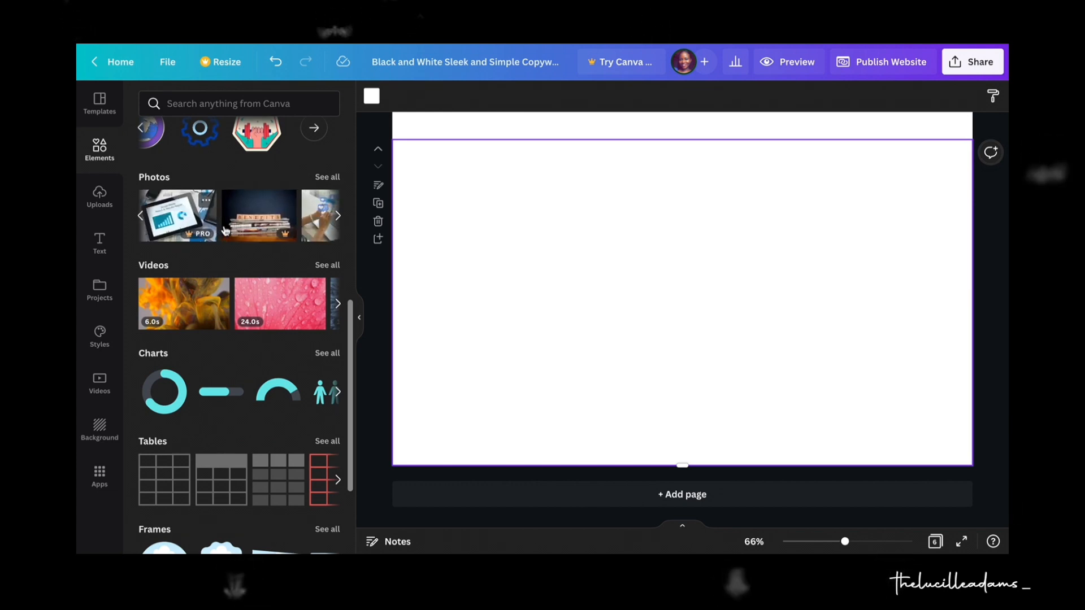
pyautogui.click(100, 195)
# Delete the Get in touch photo and add the hand GIF from Uploads, shrinking it.
pyautogui.scroll(6, 765, 365)
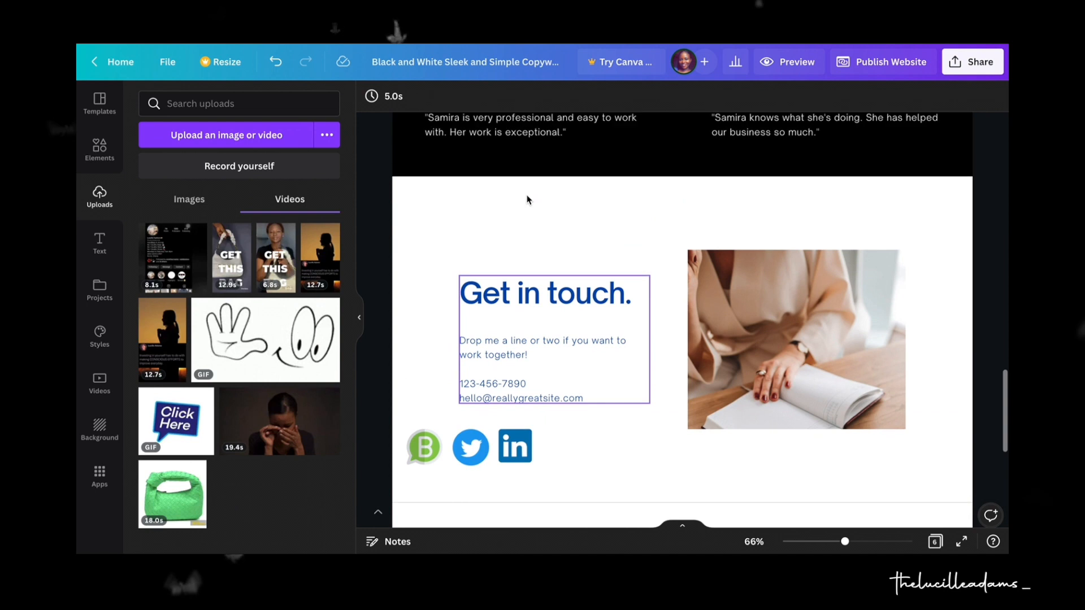
pyautogui.click(769, 369)
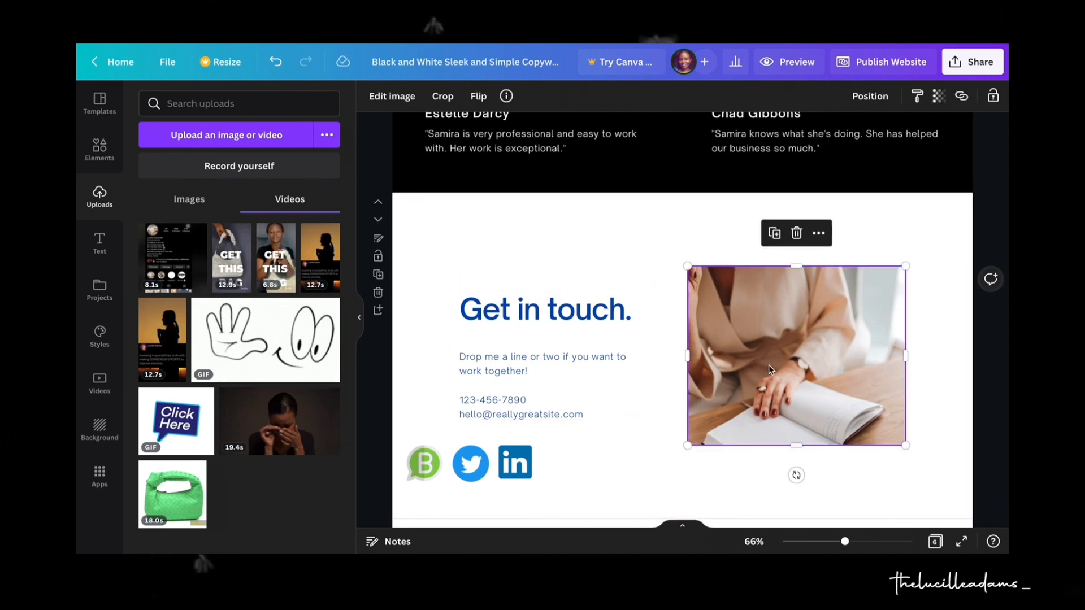
pyautogui.click(796, 234)
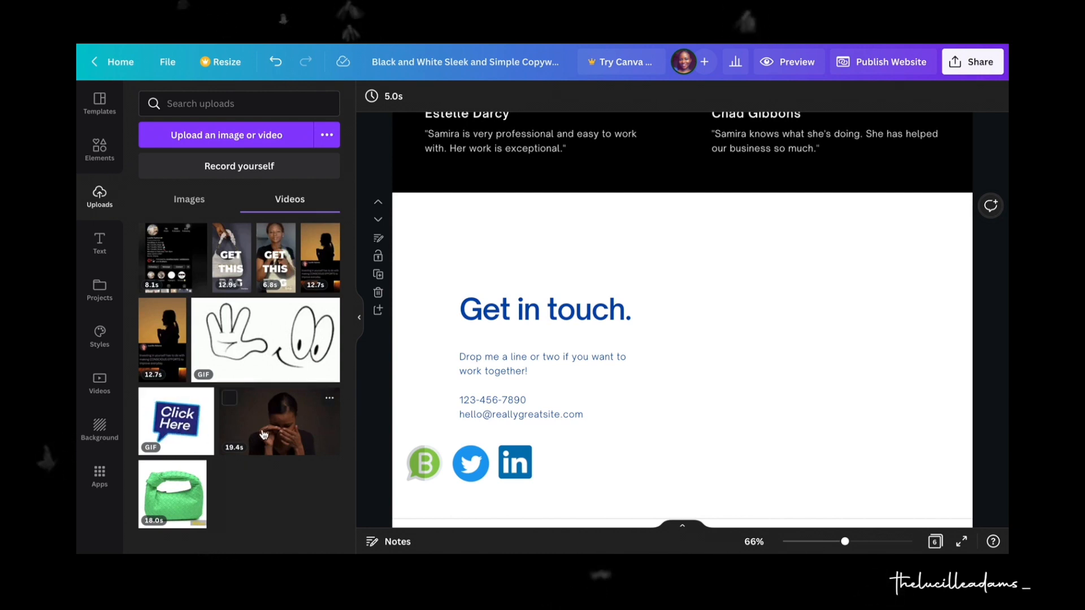
pyautogui.moveTo(249, 336); pyautogui.dragTo(681, 310)
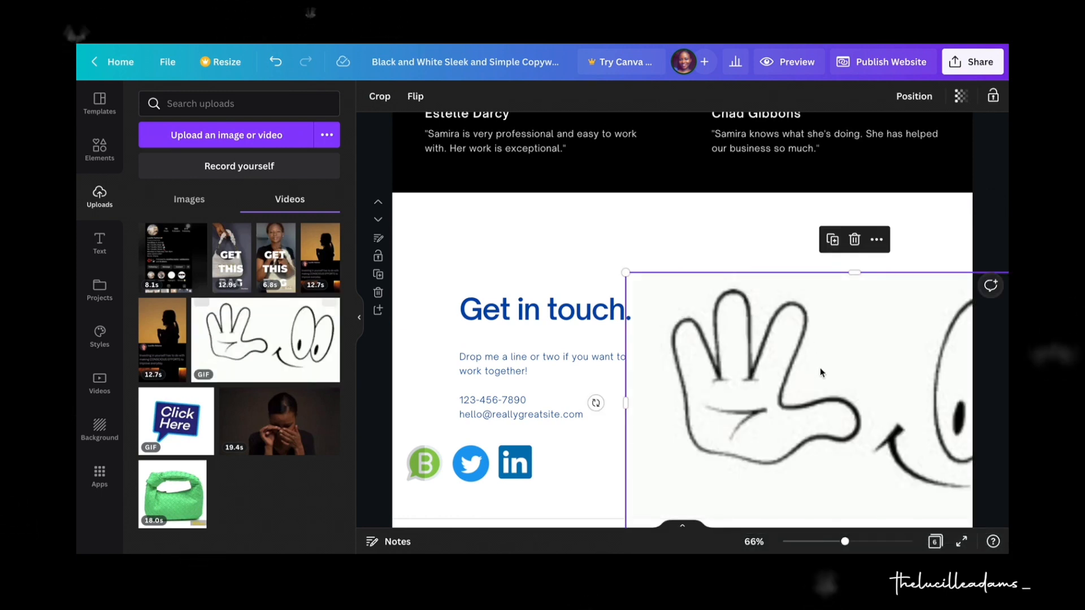
pyautogui.moveTo(820, 375); pyautogui.dragTo(726, 305)
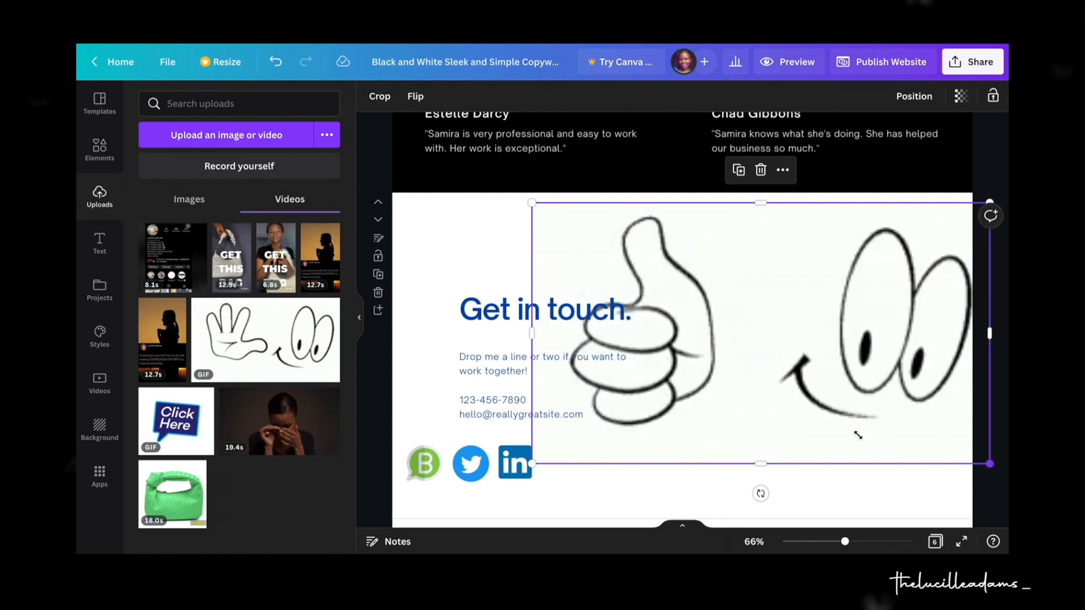
pyautogui.moveTo(858, 435); pyautogui.dragTo(879, 400)
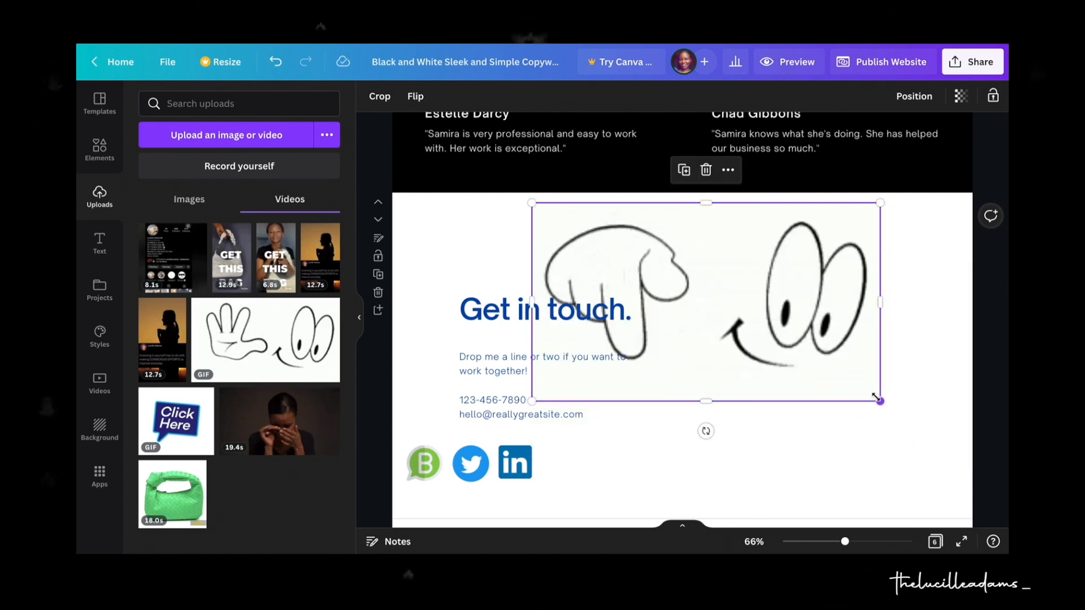
# Move the contact text right and settle the smaller GIF at left above the social icons.
pyautogui.click(491, 345)
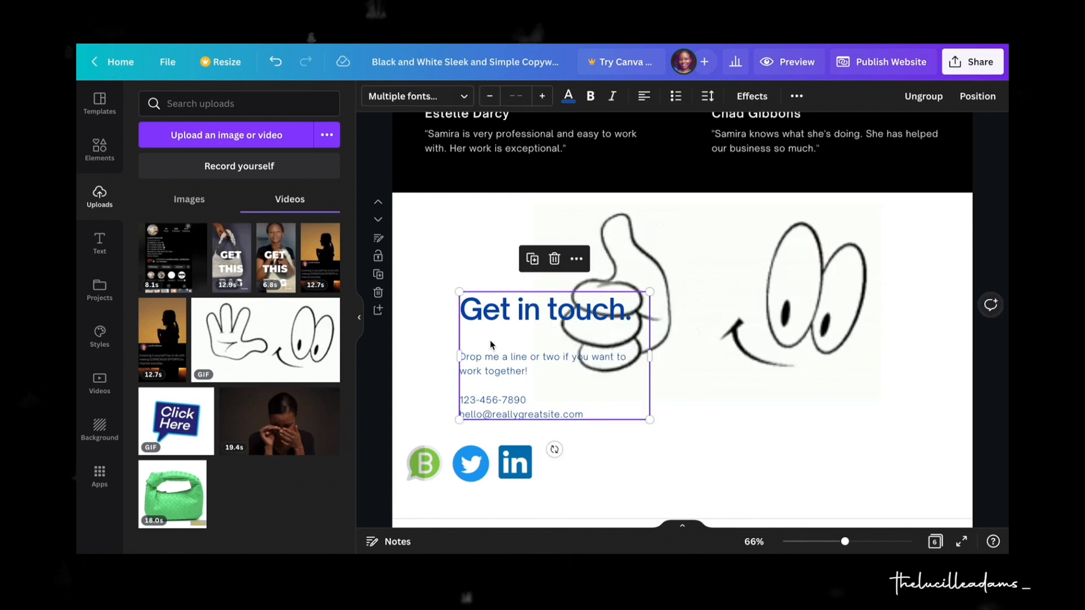
pyautogui.moveTo(490, 345); pyautogui.dragTo(841, 377)
pyautogui.moveTo(682, 314); pyautogui.dragTo(557, 321)
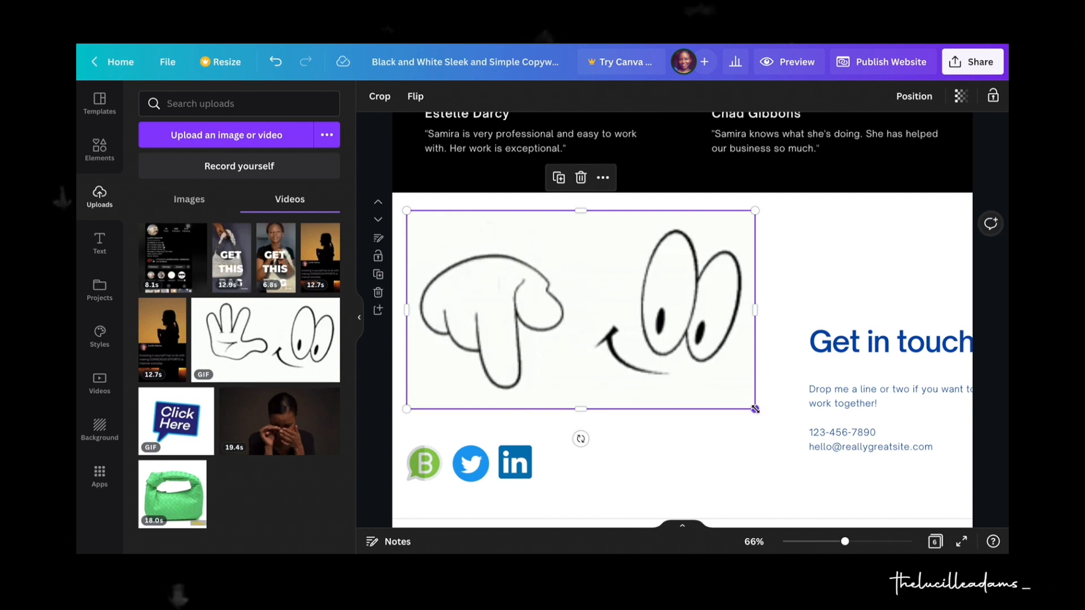
pyautogui.moveTo(755, 409); pyautogui.dragTo(682, 368)
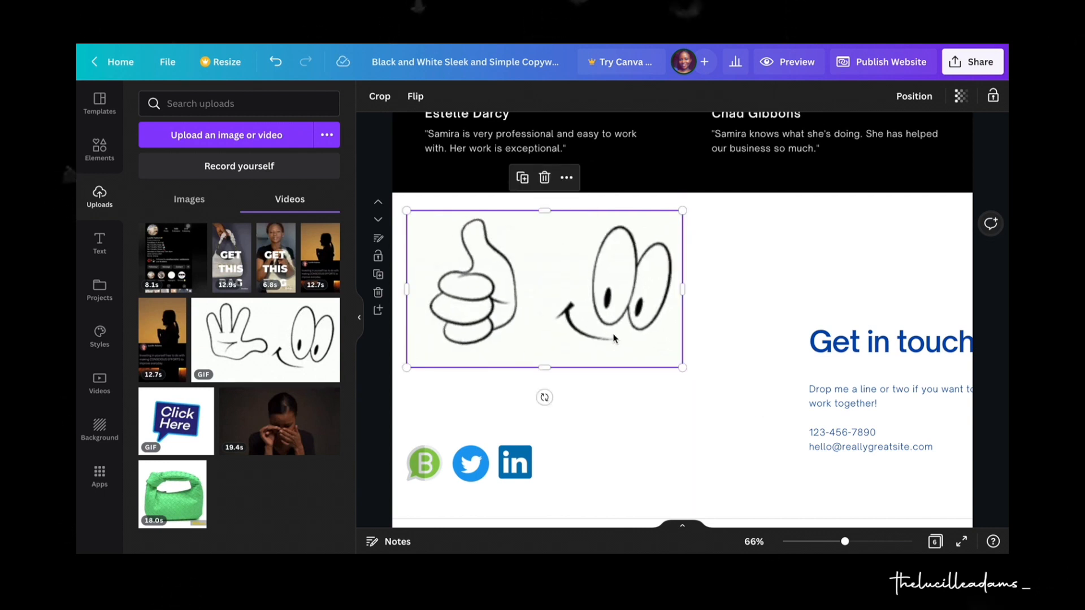
pyautogui.moveTo(613, 338); pyautogui.dragTo(605, 337)
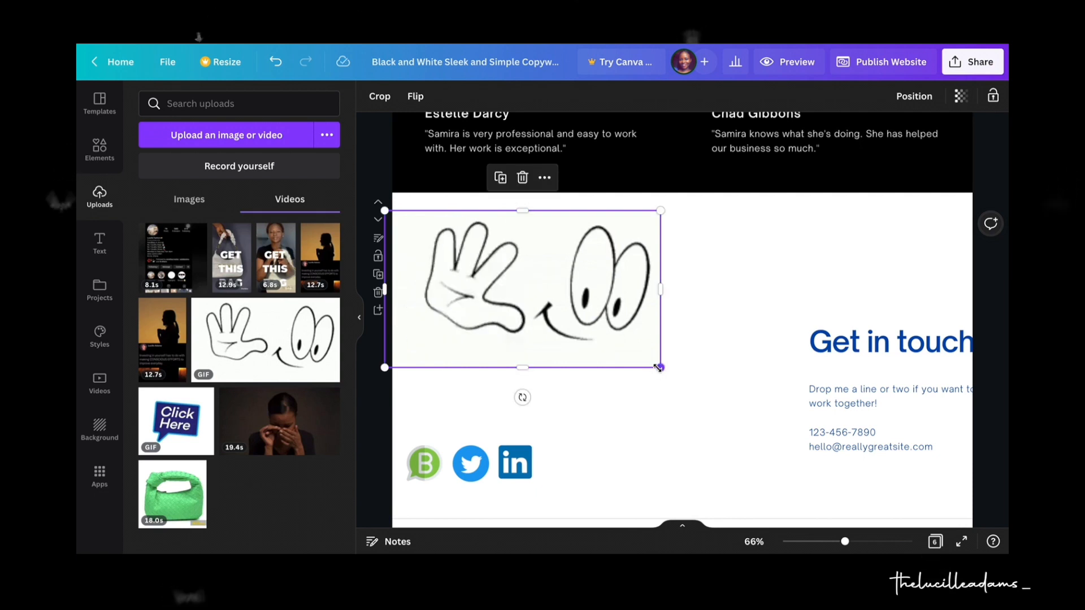
pyautogui.moveTo(628, 366); pyautogui.dragTo(594, 348)
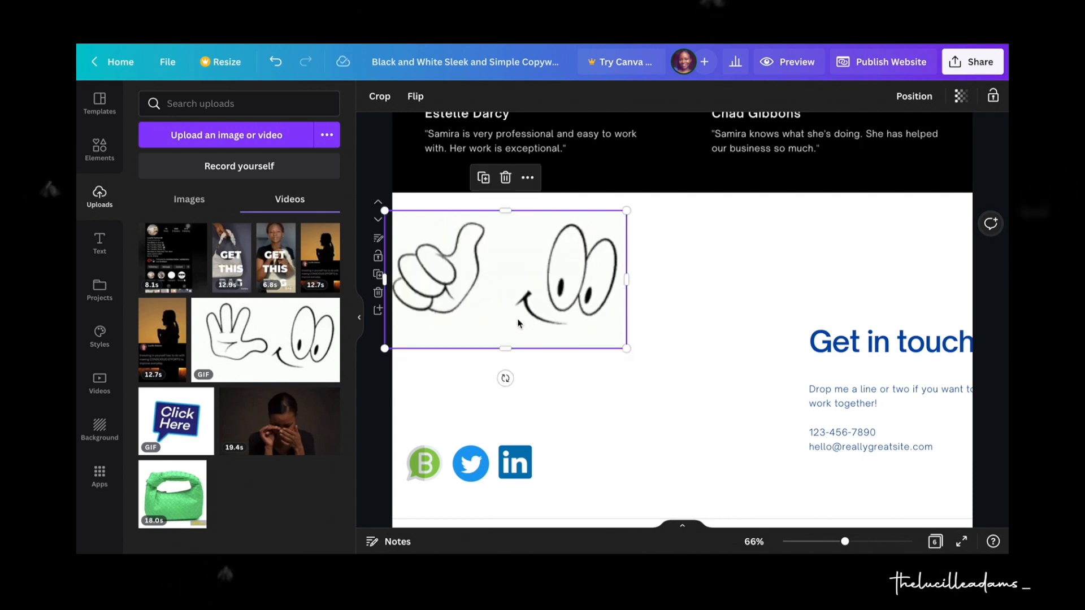
pyautogui.moveTo(516, 330); pyautogui.dragTo(528, 407)
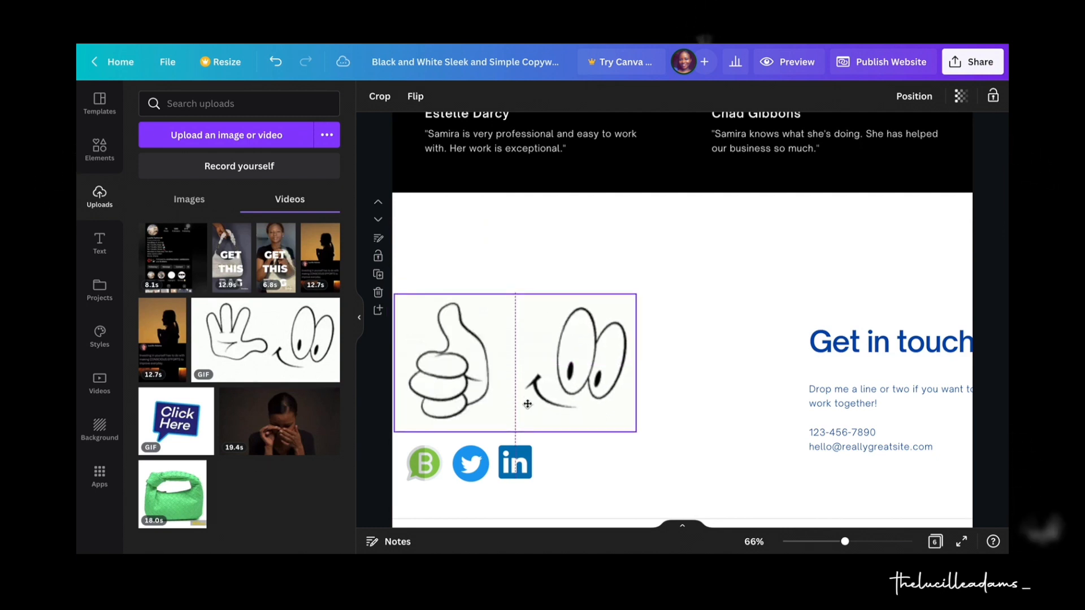
pyautogui.moveTo(888, 386); pyautogui.dragTo(809, 385)
pyautogui.click(675, 380)
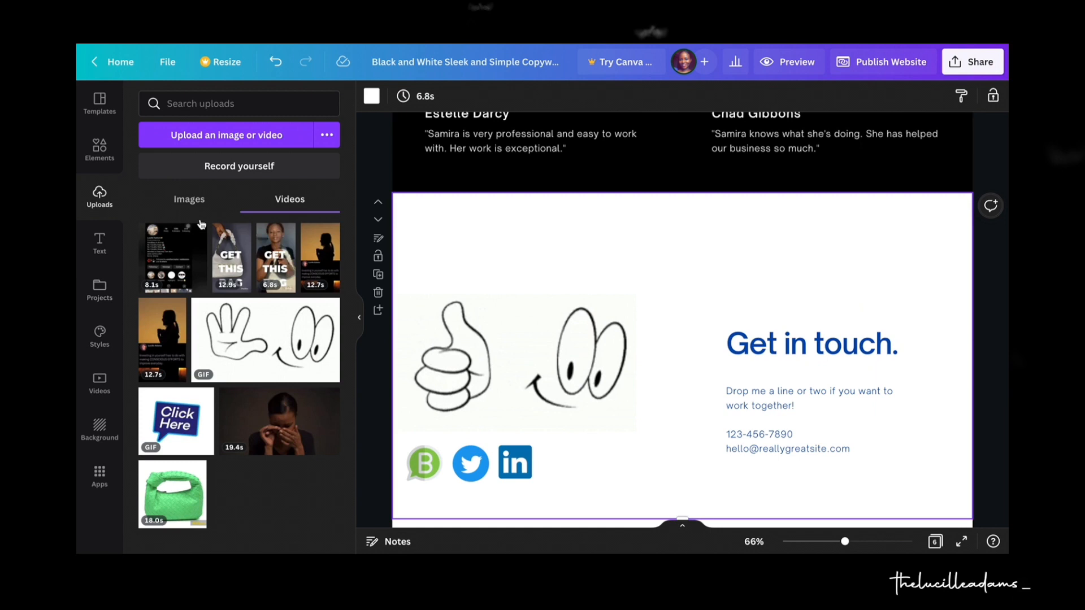
# Browse the Text and Projects panels, then view the colour palettes and font sets in Styles.
pyautogui.click(100, 249)
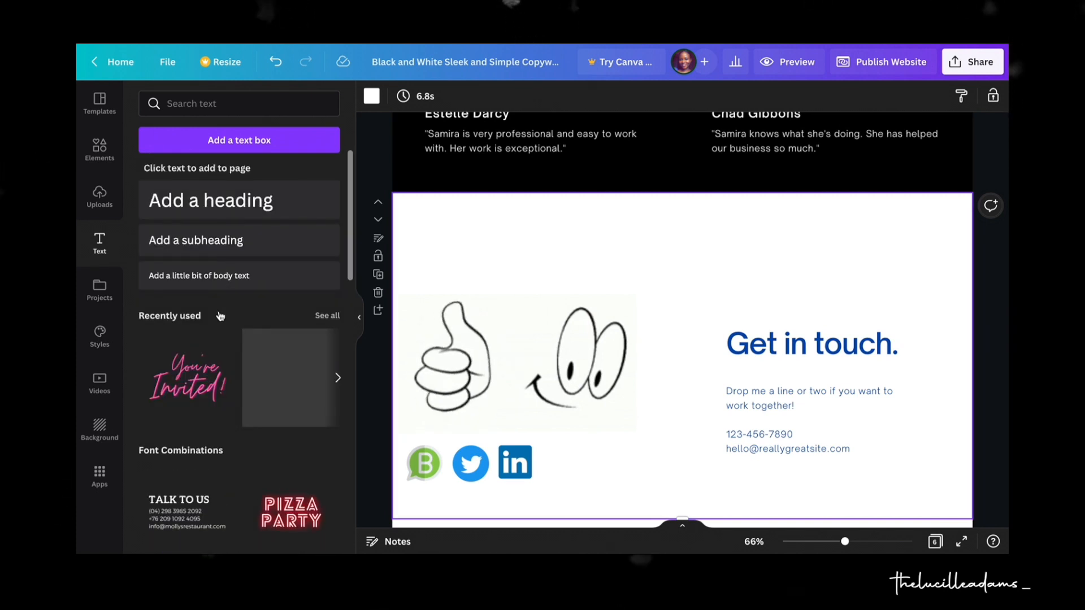
pyautogui.scroll(-4, 220, 315)
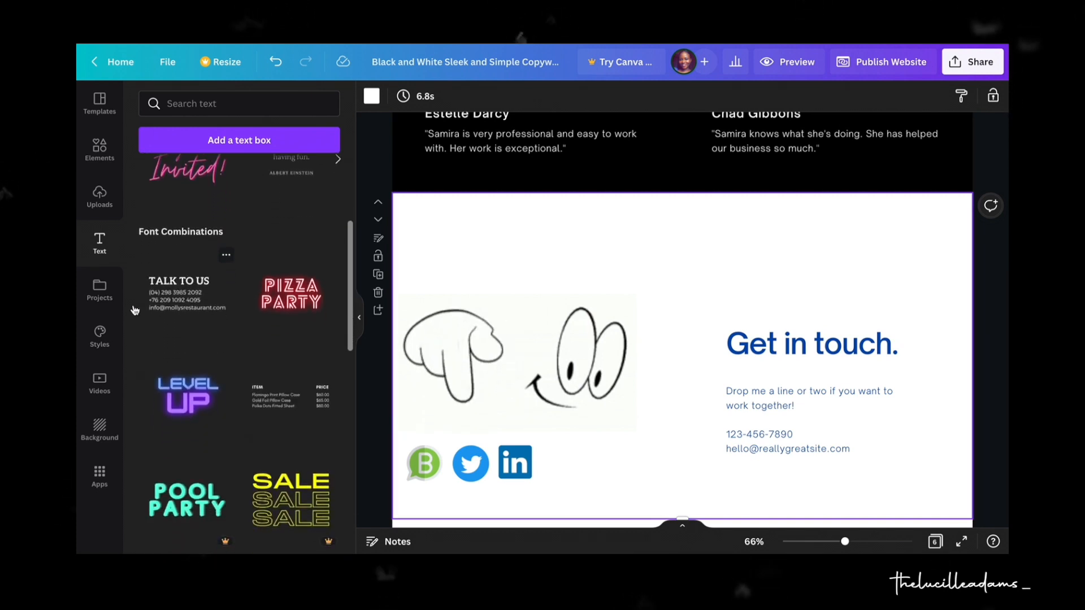
pyautogui.click(104, 298)
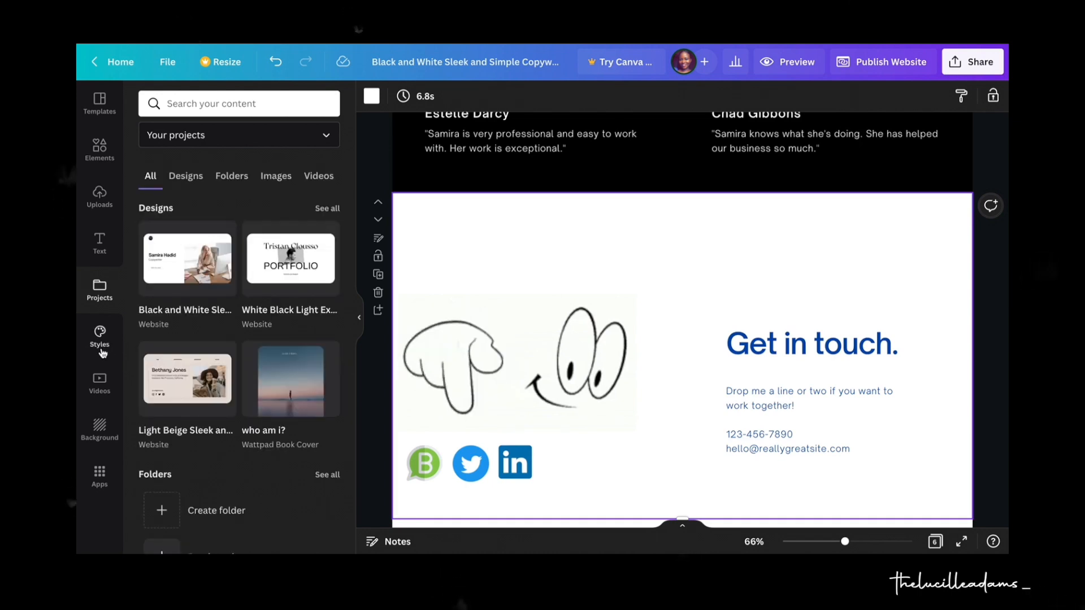
pyautogui.scroll(-4, 214, 388)
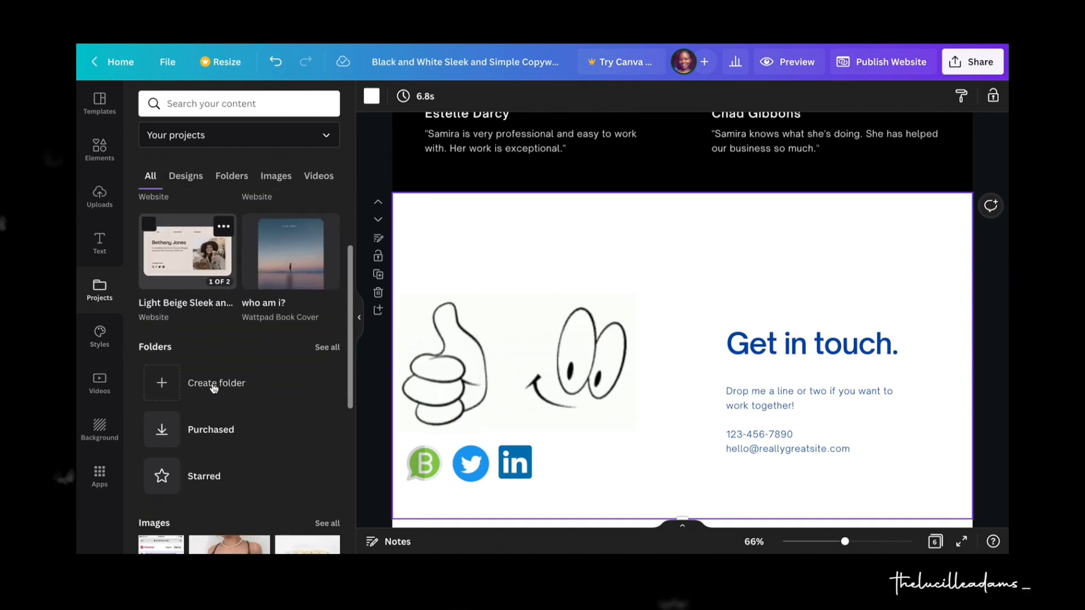
pyautogui.click(107, 346)
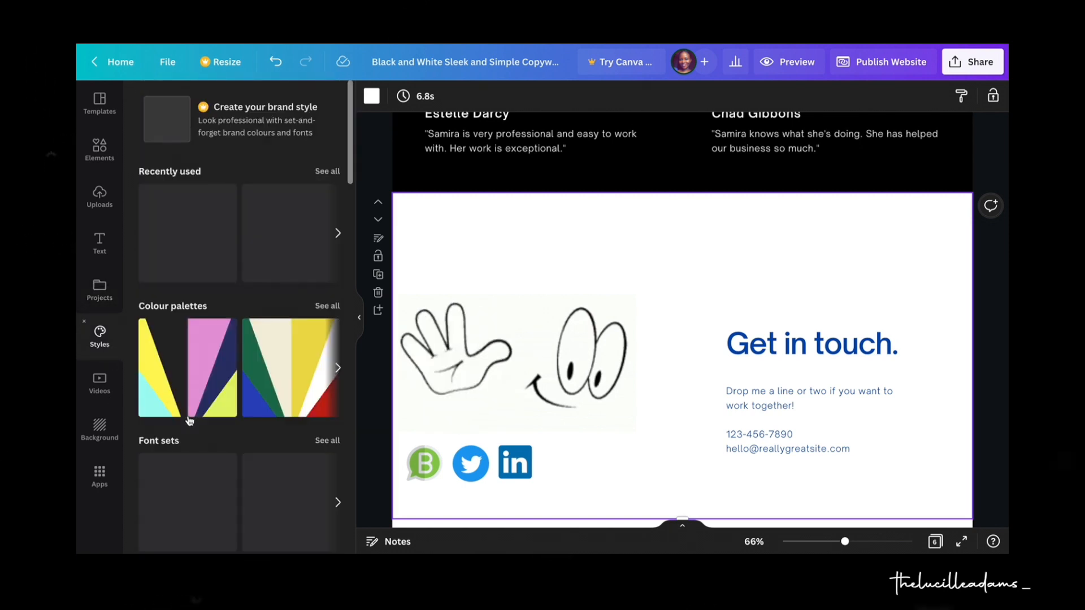
pyautogui.scroll(-1, 191, 420)
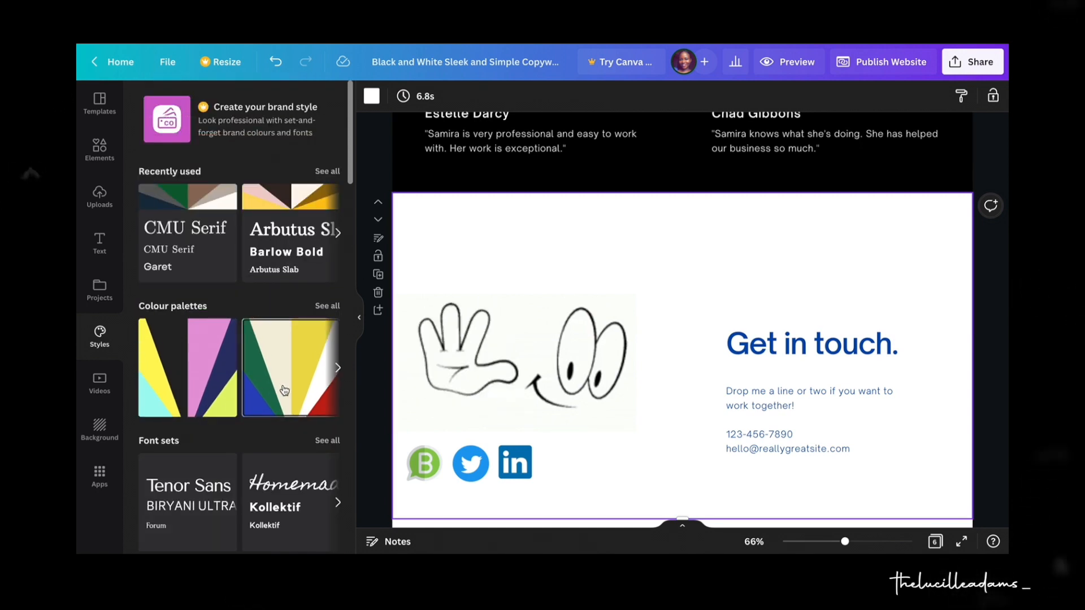
# Try the yellow, pink and navy palette, then apply the purple-and-pink palette to all pages.
pyautogui.click(207, 385)
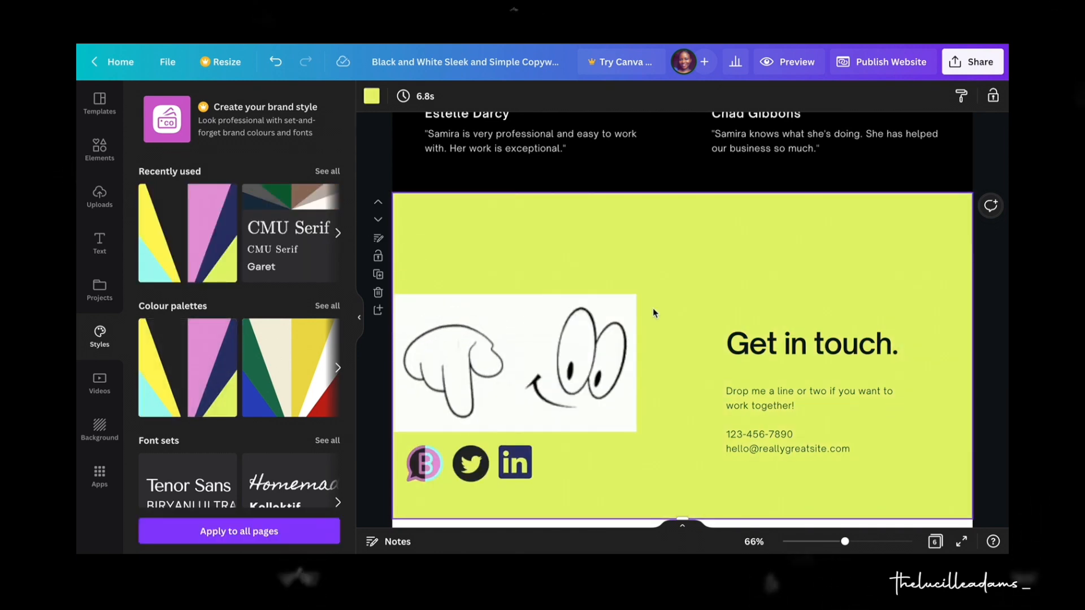
pyautogui.scroll(10, 653, 309)
pyautogui.scroll(2, 653, 307)
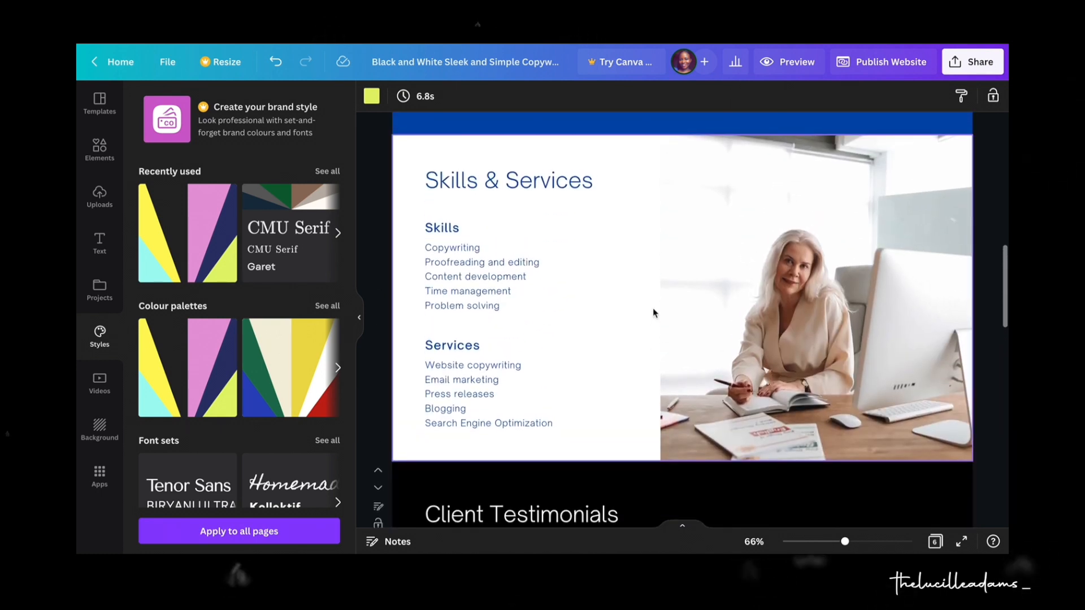
pyautogui.scroll(-4, 652, 308)
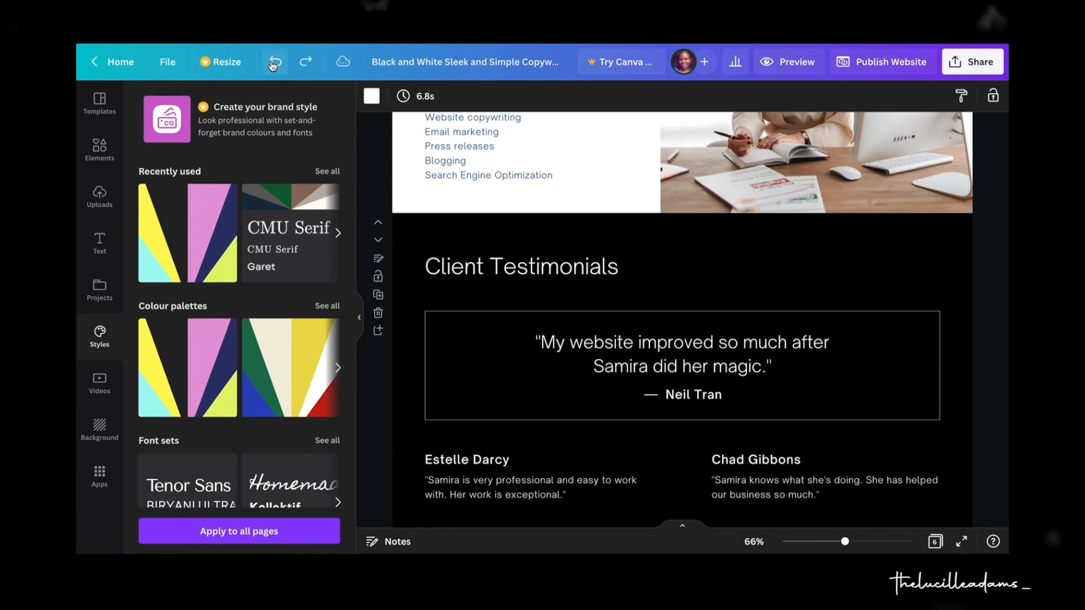
pyautogui.scroll(-9, 534, 346)
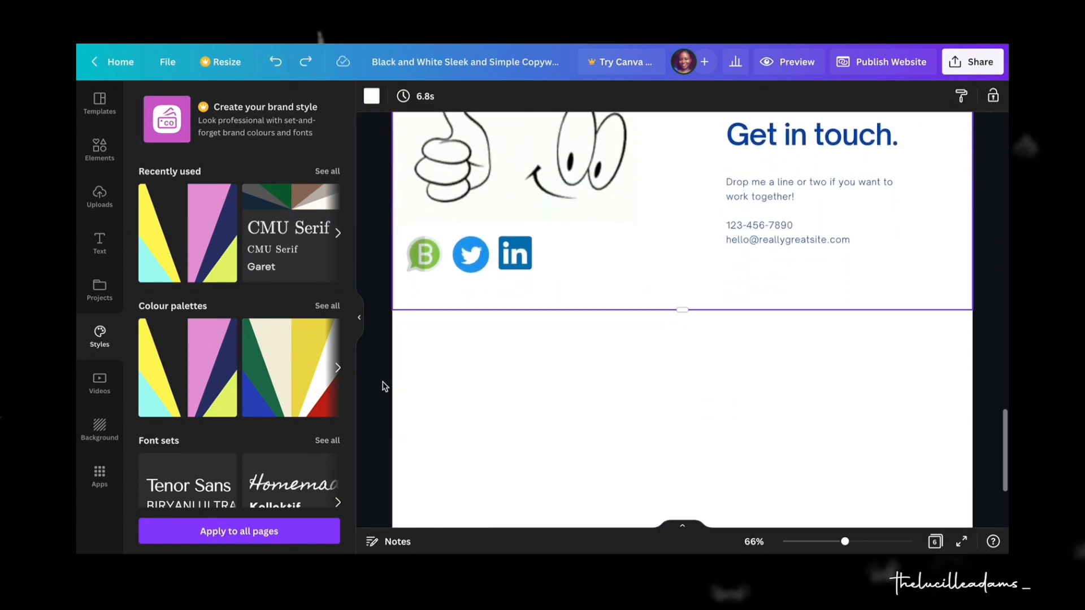
pyautogui.click(338, 368)
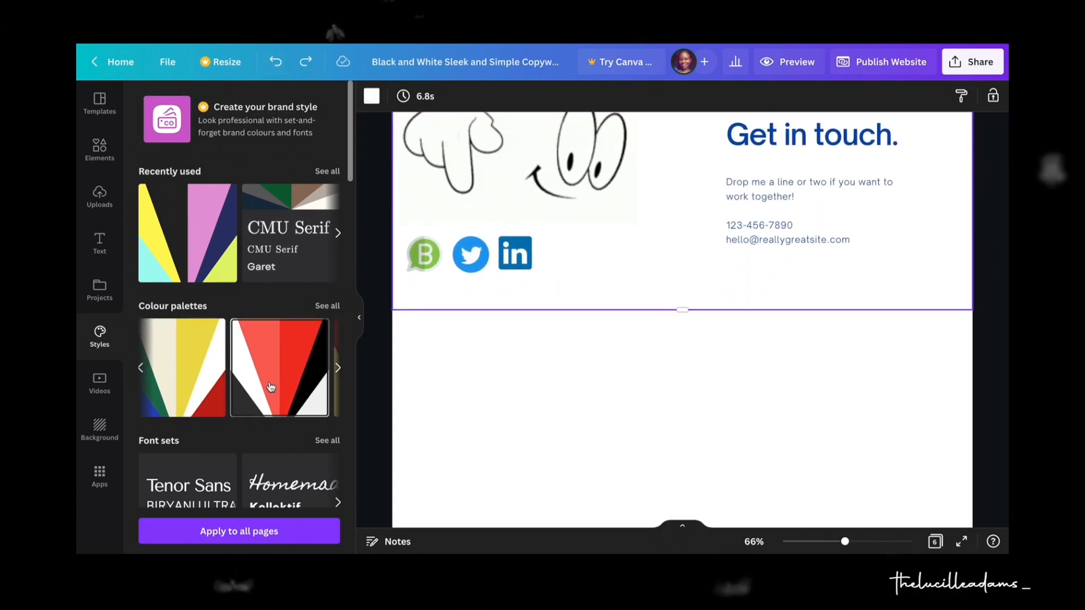
pyautogui.hscroll(3, 270, 387)
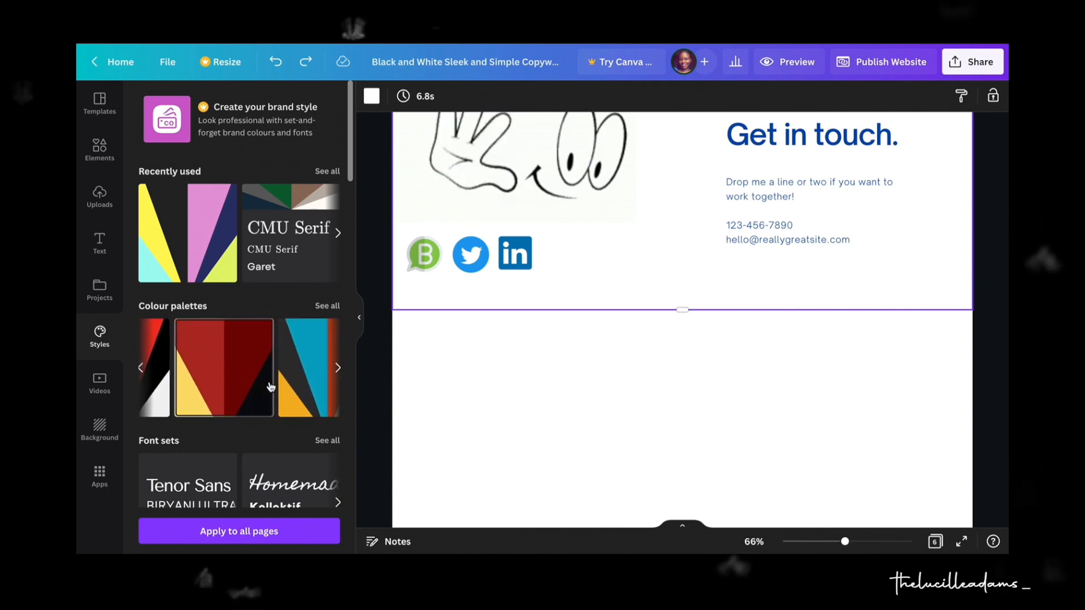
pyautogui.hscroll(2, 271, 387)
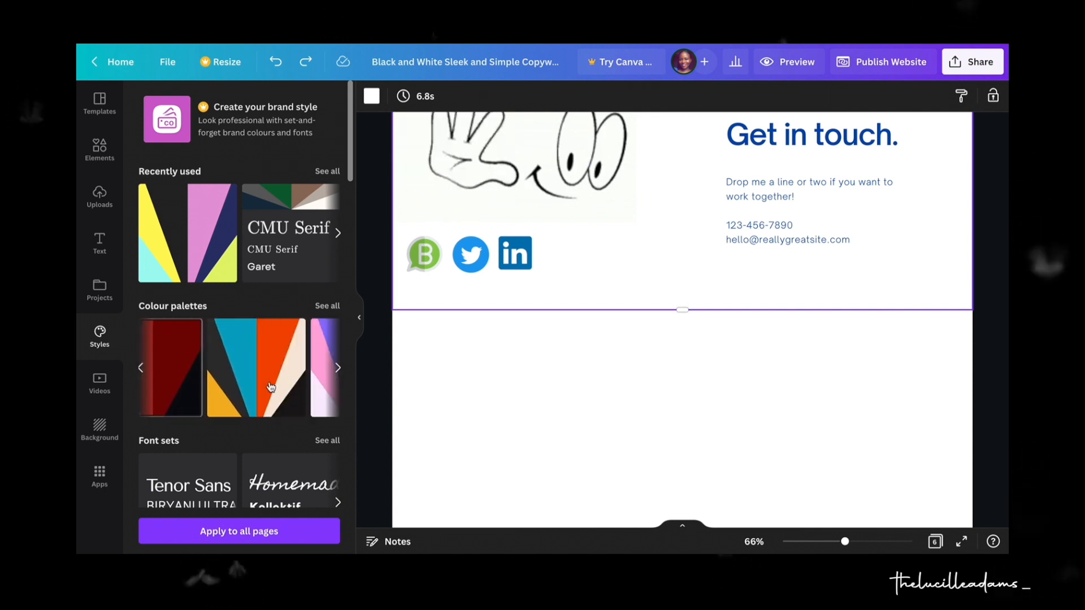
pyautogui.click(315, 391)
pyautogui.scroll(2, 415, 361)
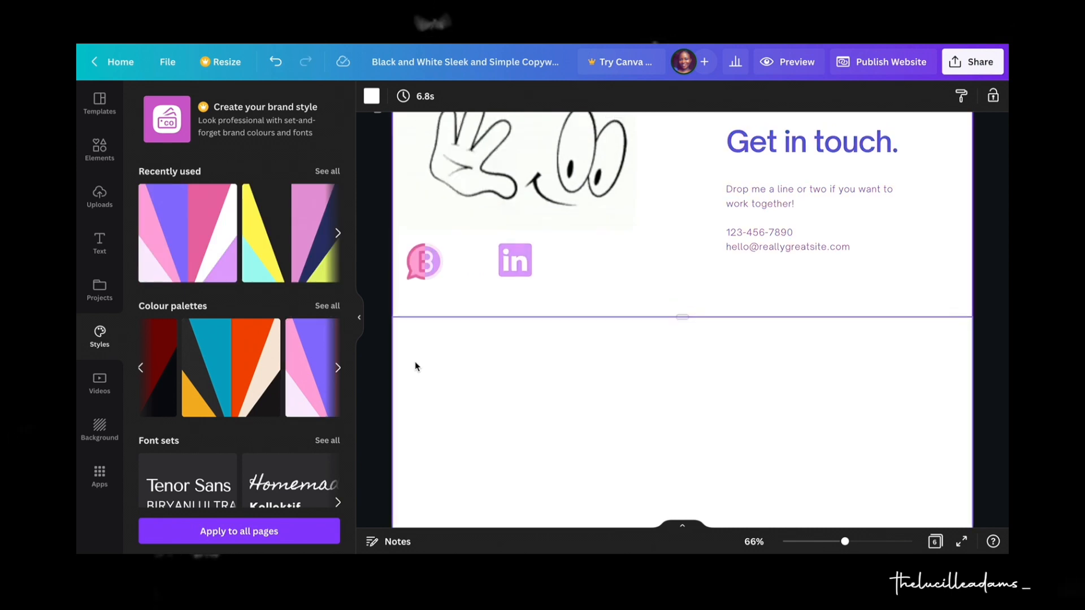
pyautogui.scroll(2, 415, 361)
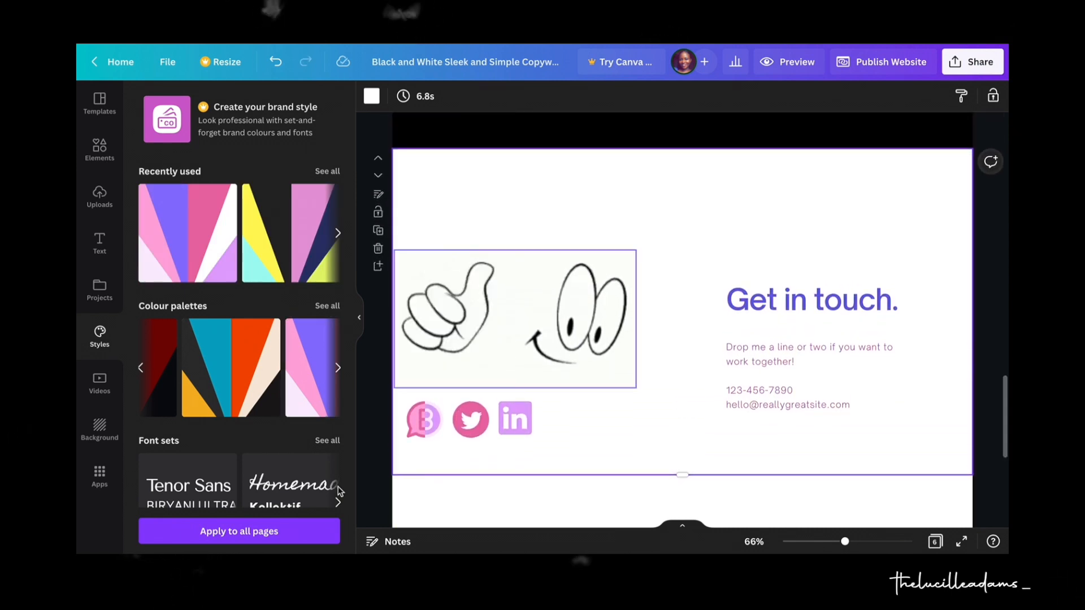
pyautogui.click(249, 532)
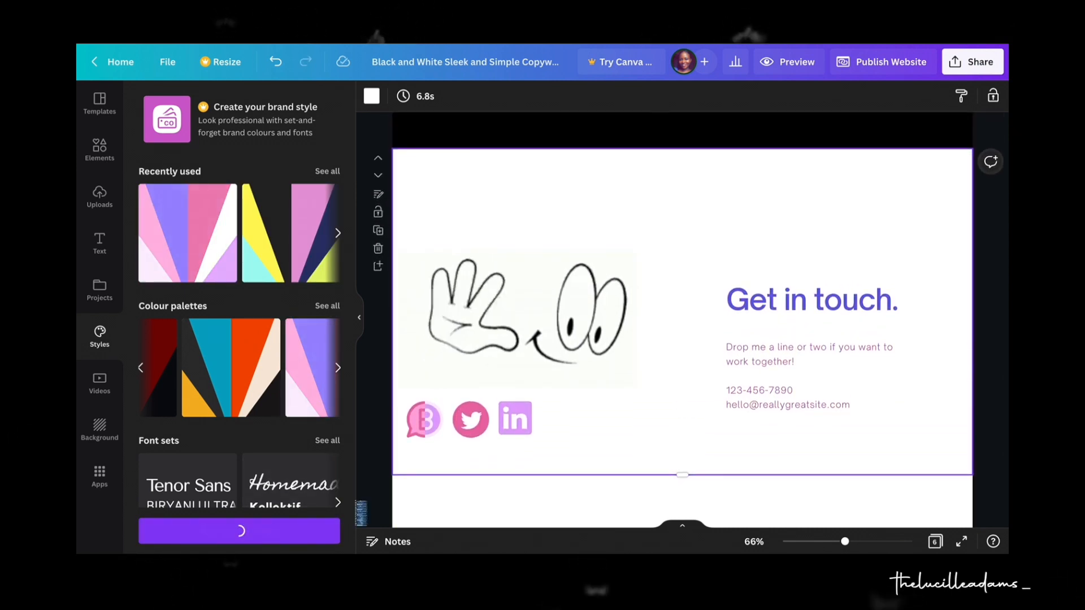
# Review the pages' purple and lilac backgrounds and the blue Get in touch page with yellow icons.
pyautogui.scroll(10, 633, 418)
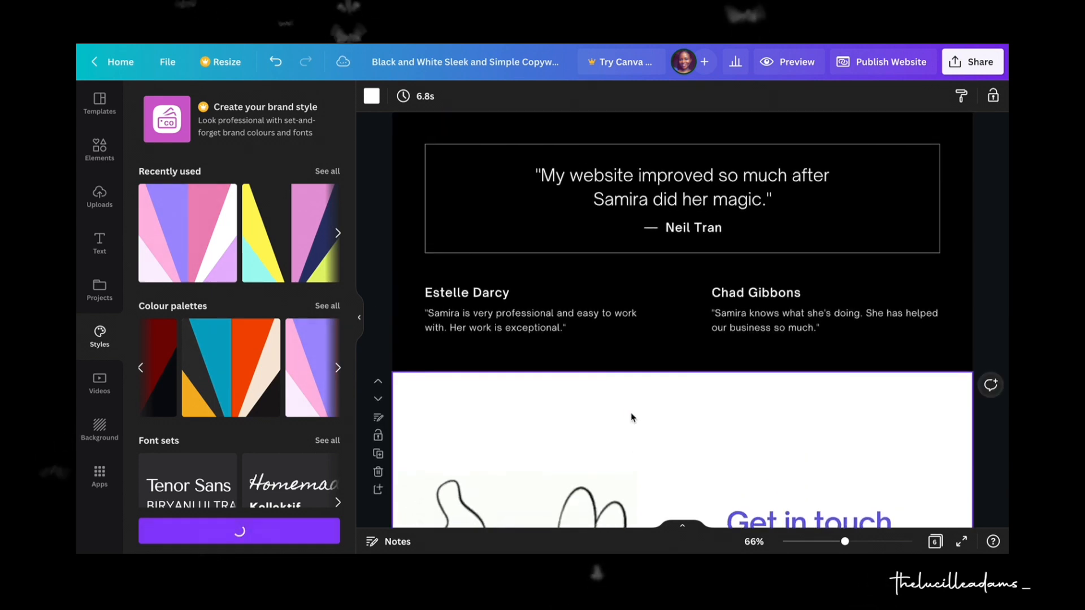
pyautogui.scroll(4, 632, 417)
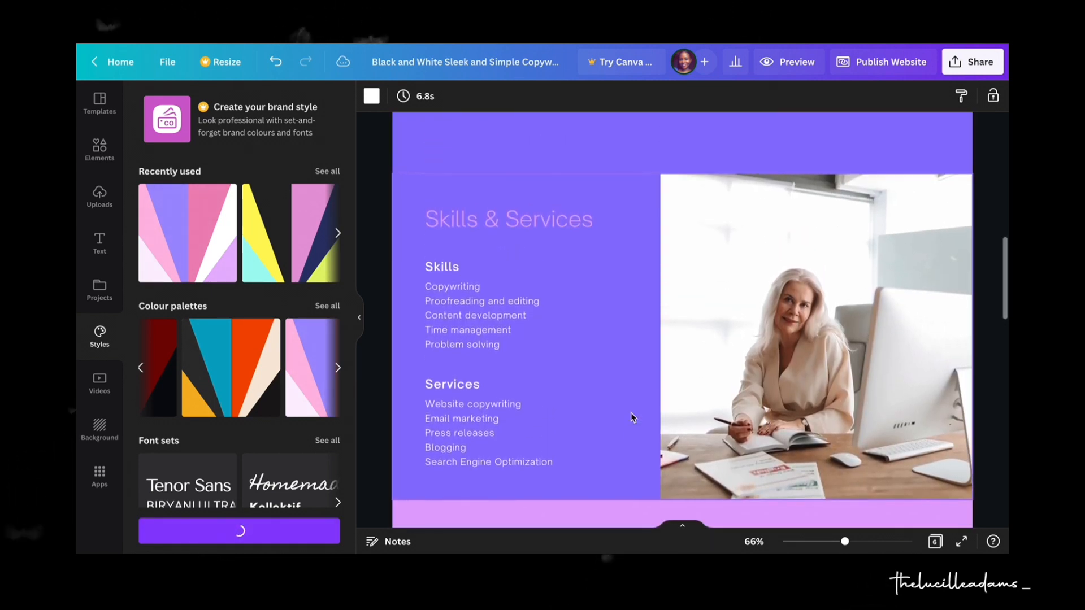
pyautogui.scroll(-10, 632, 415)
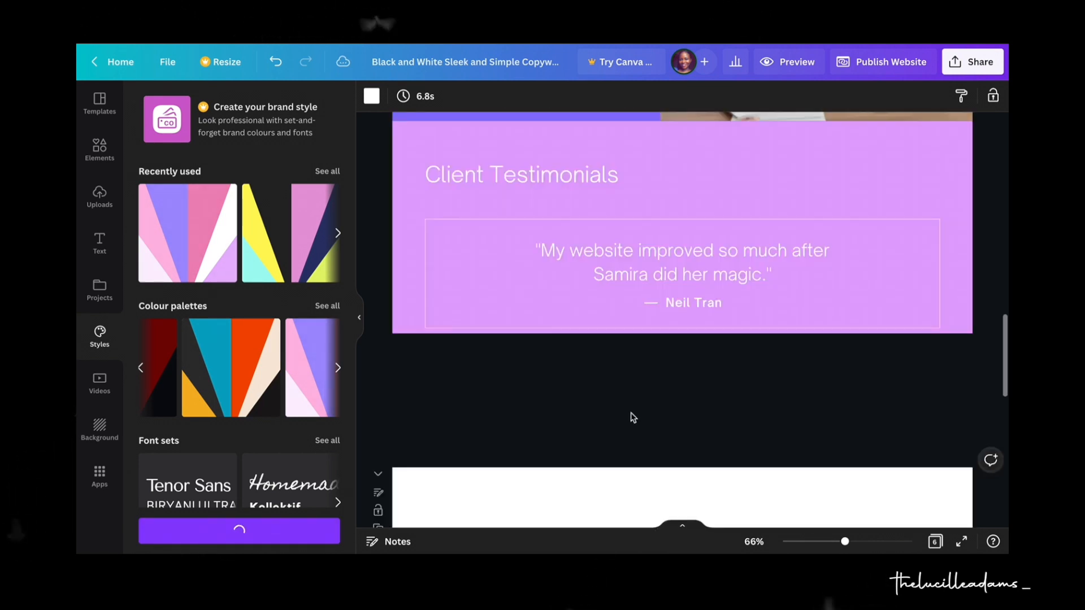
pyautogui.scroll(5, 631, 415)
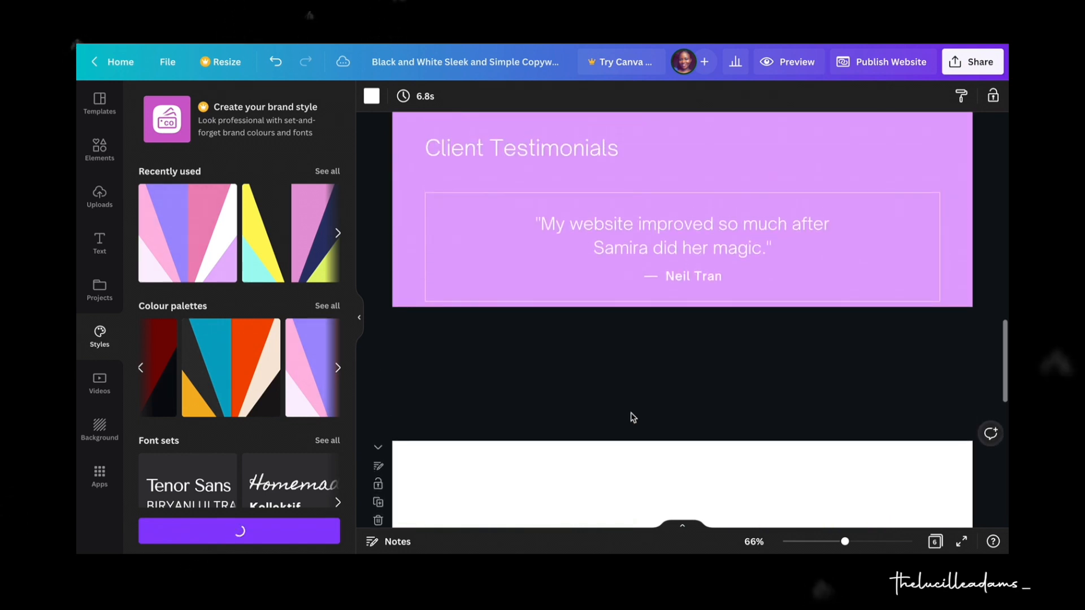
pyautogui.scroll(8, 631, 417)
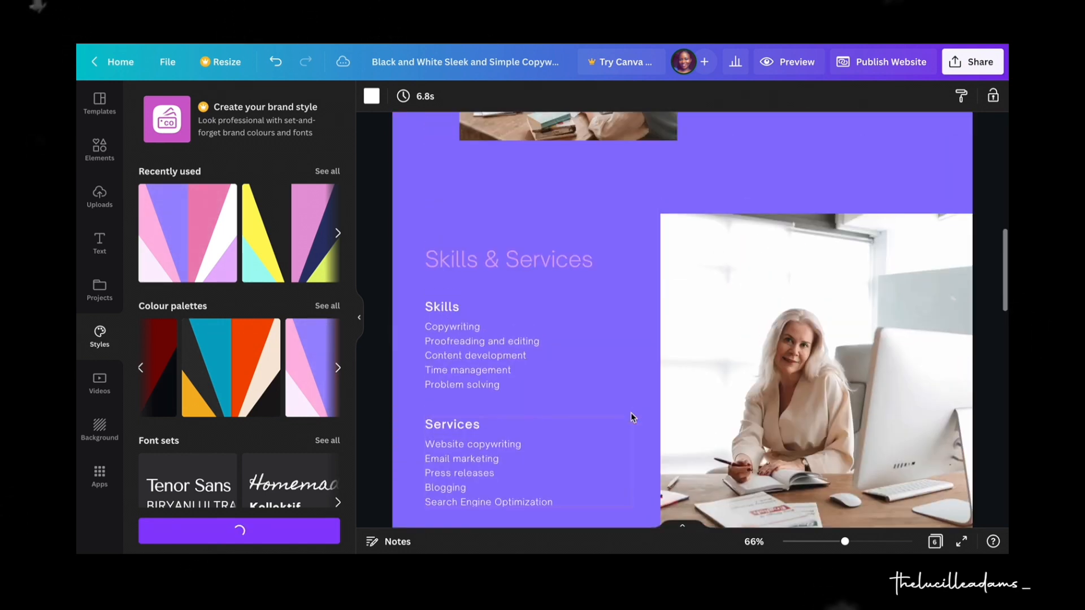
pyautogui.scroll(5, 631, 417)
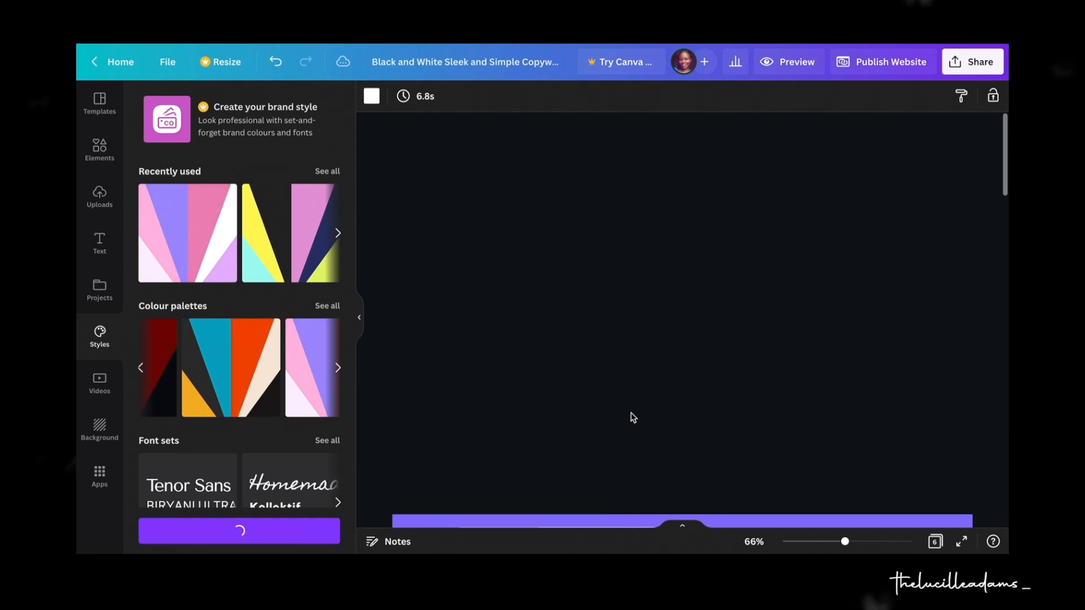
pyautogui.scroll(-4, 631, 416)
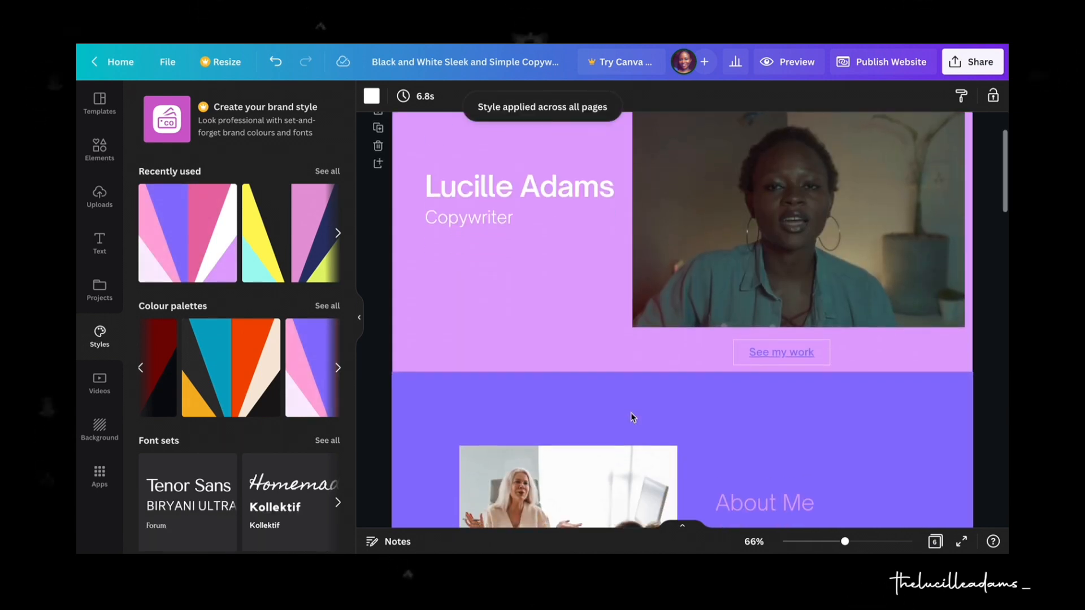
pyautogui.scroll(-6, 632, 417)
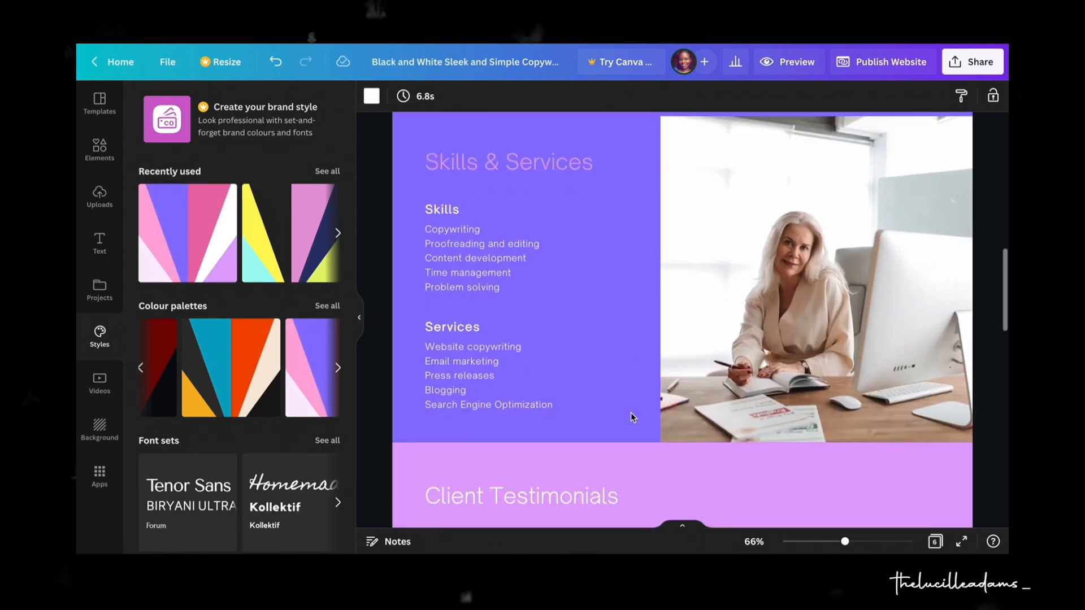
pyautogui.scroll(-8, 632, 418)
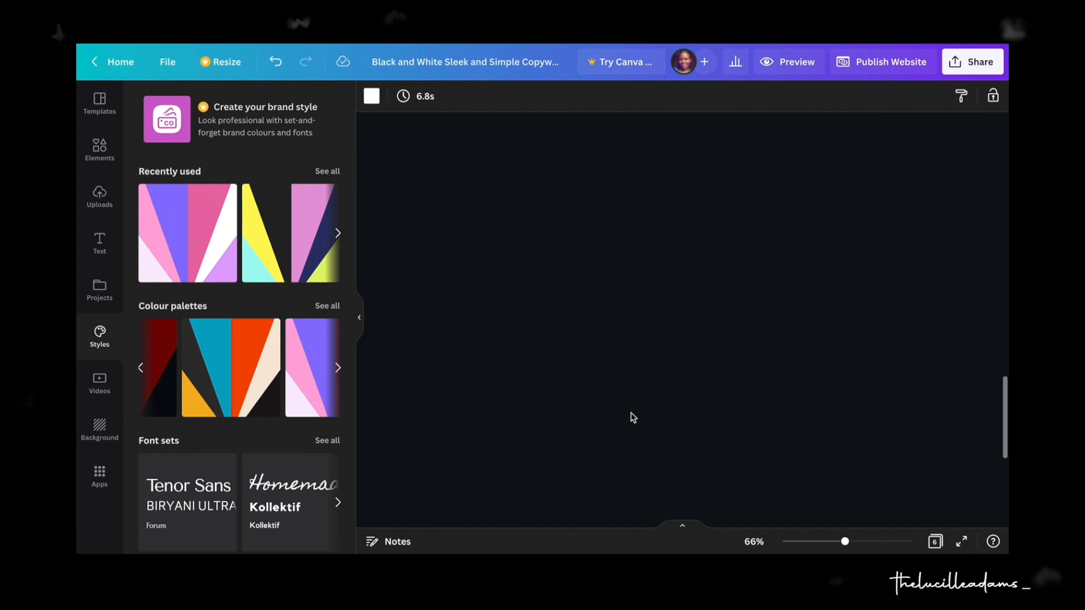
# Page through the Colour palettes carousel to its last palettes.
pyautogui.click(339, 368)
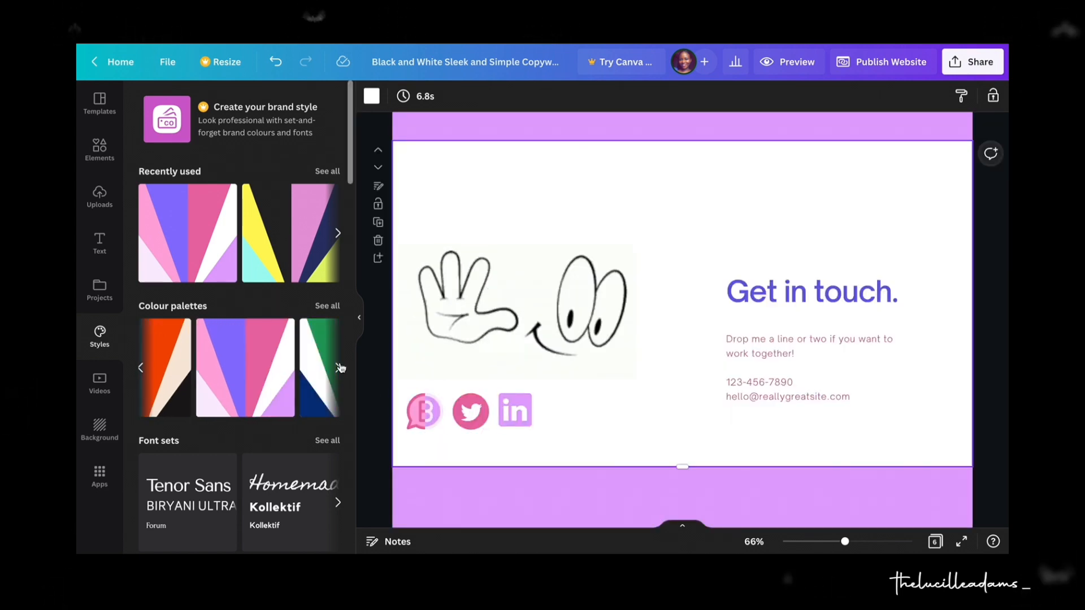
pyautogui.click(340, 368)
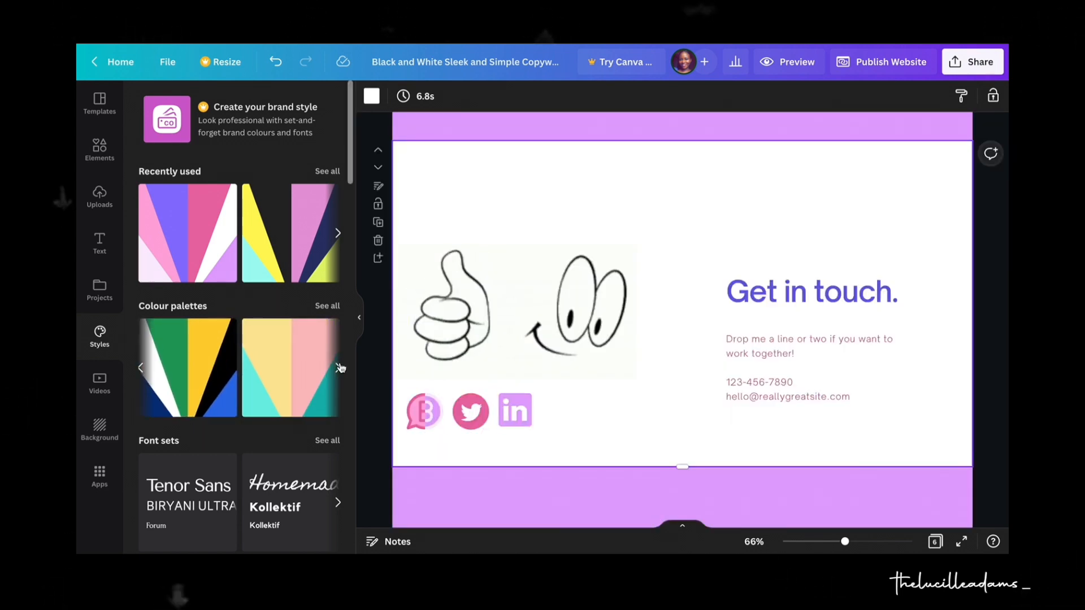
pyautogui.click(340, 368)
pyautogui.click(340, 368)
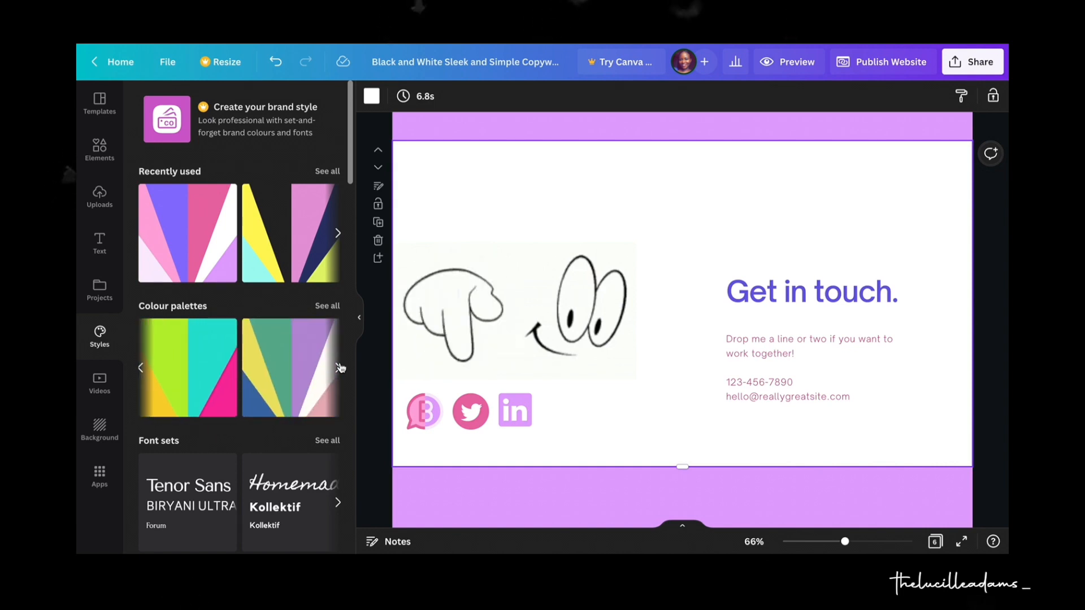
pyautogui.click(340, 368)
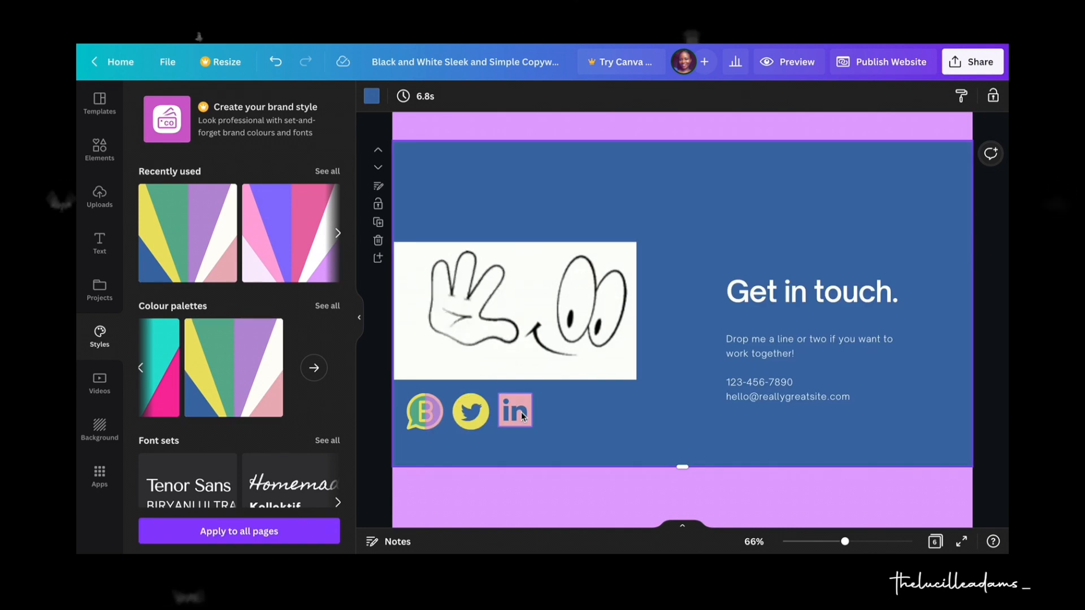
# Recheck the restyled pages, then start publishing the design as a website.
pyautogui.scroll(-1, 522, 415)
pyautogui.scroll(-5, 521, 412)
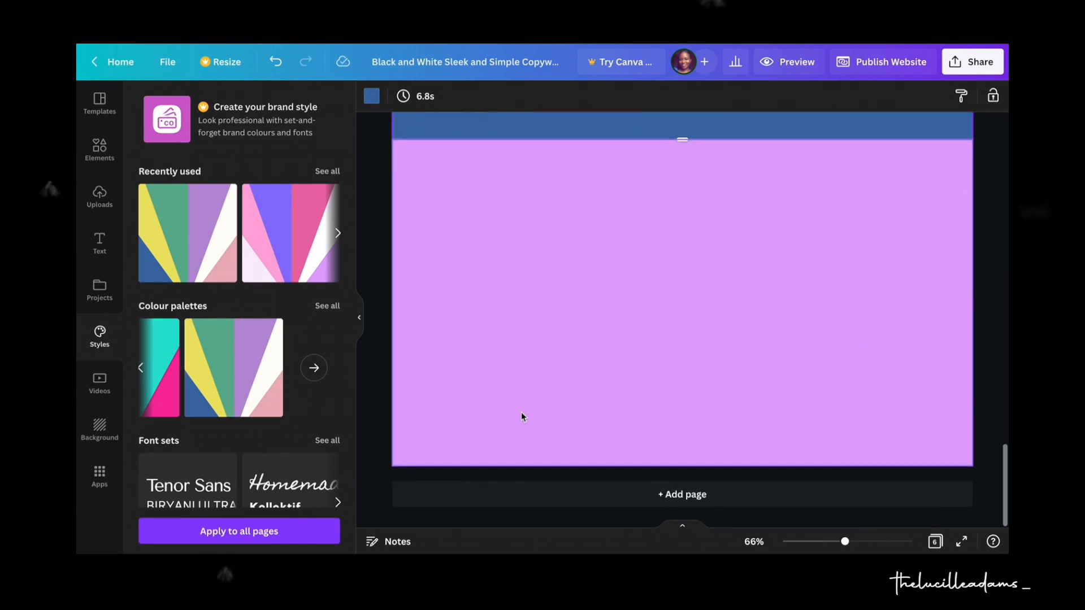
pyautogui.scroll(8, 521, 412)
pyautogui.scroll(6, 521, 412)
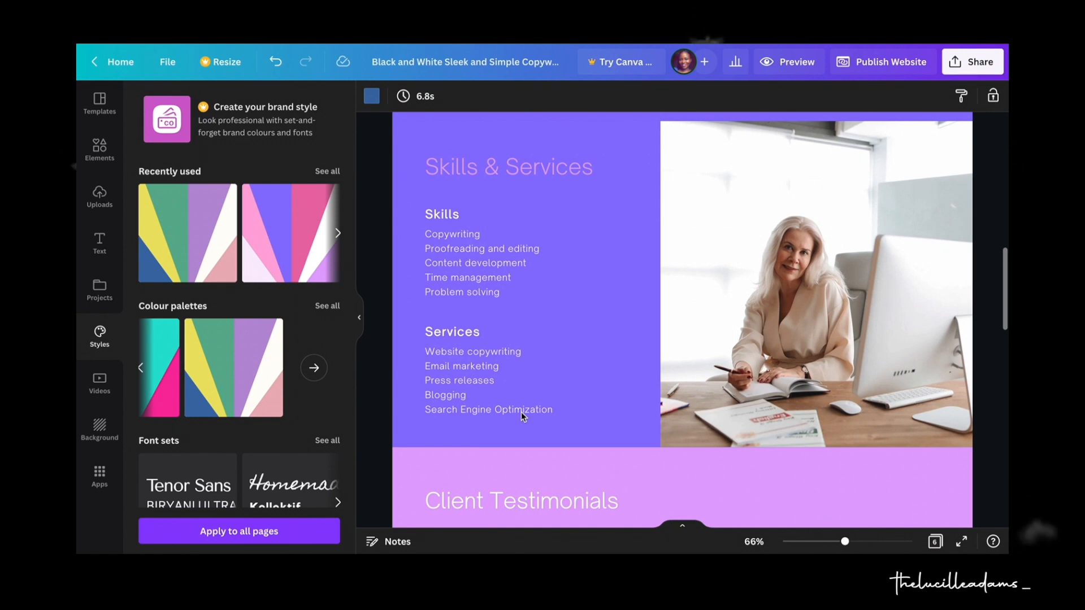
pyautogui.scroll(5, 521, 412)
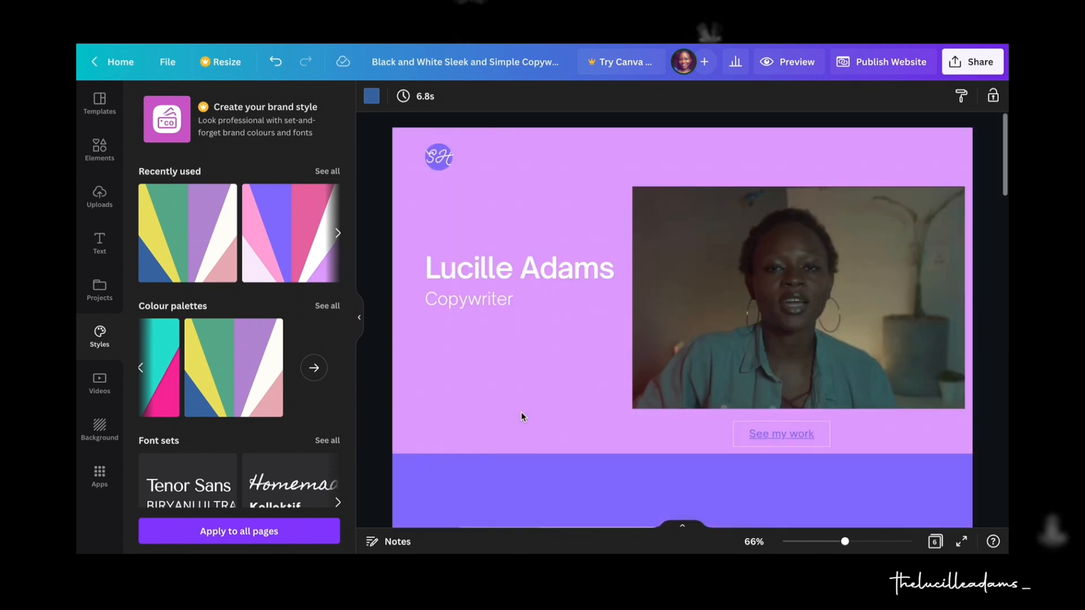
pyautogui.click(906, 65)
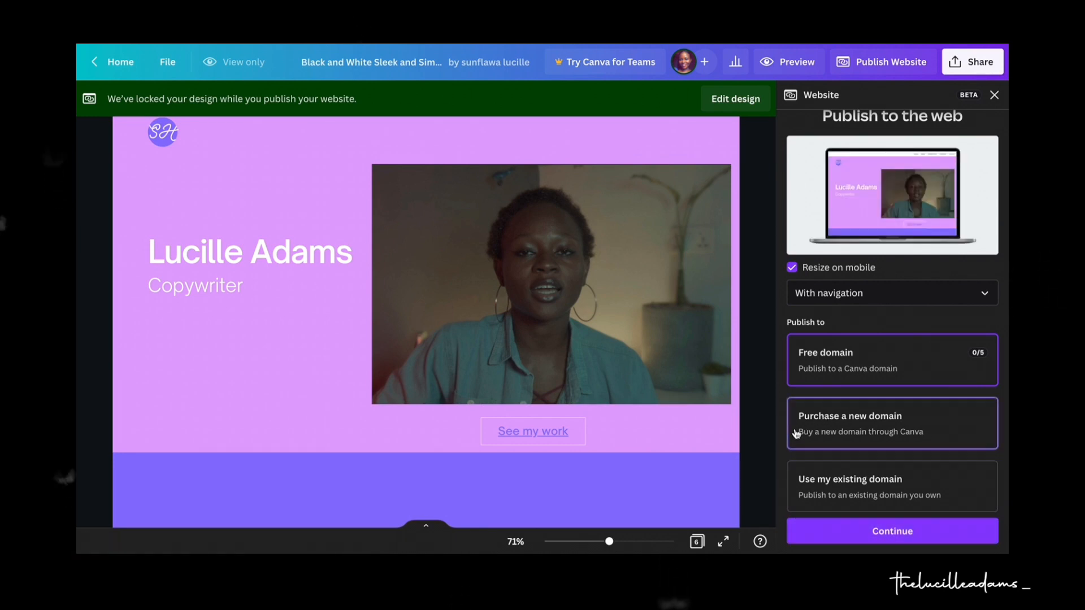
# Choose a free Canva domain and enter the owner's name as the my.canva.site subdomain.
pyautogui.click(870, 539)
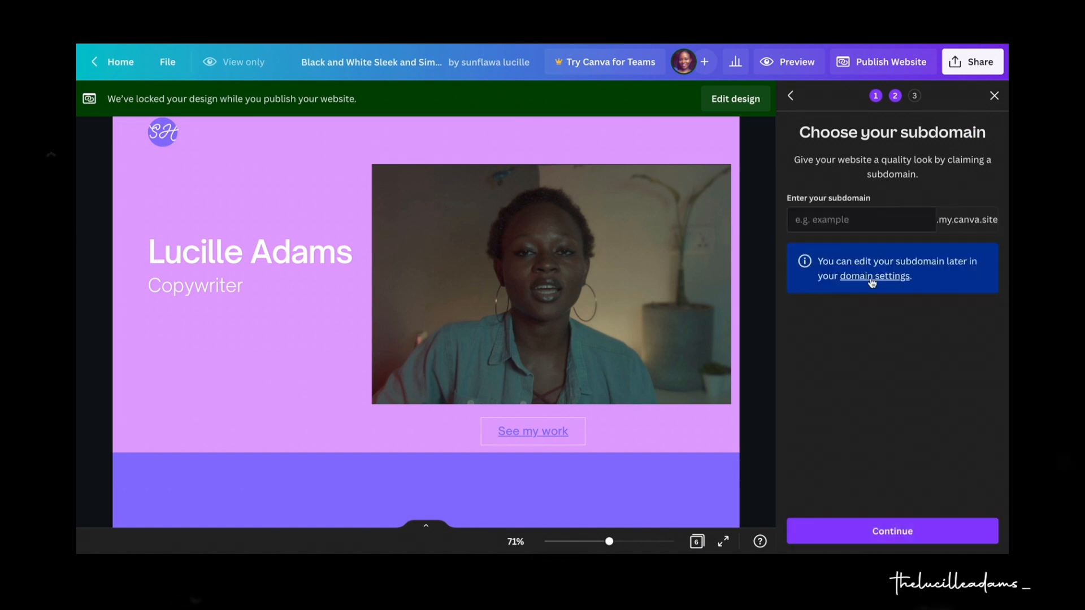
pyautogui.click(864, 225)
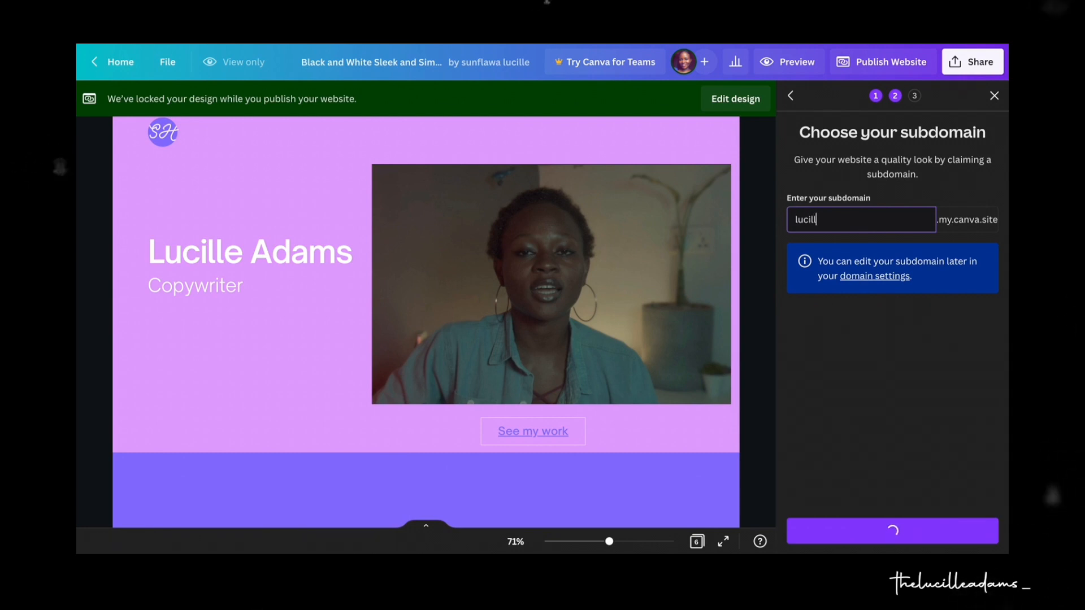
pyautogui.write('lucilleadams')
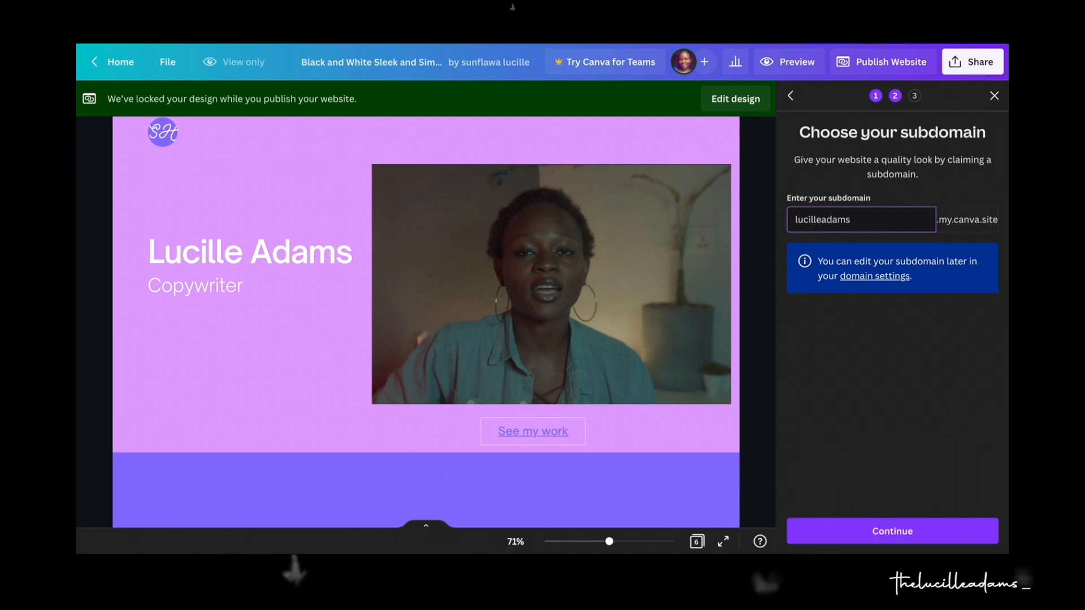
pyautogui.click(875, 531)
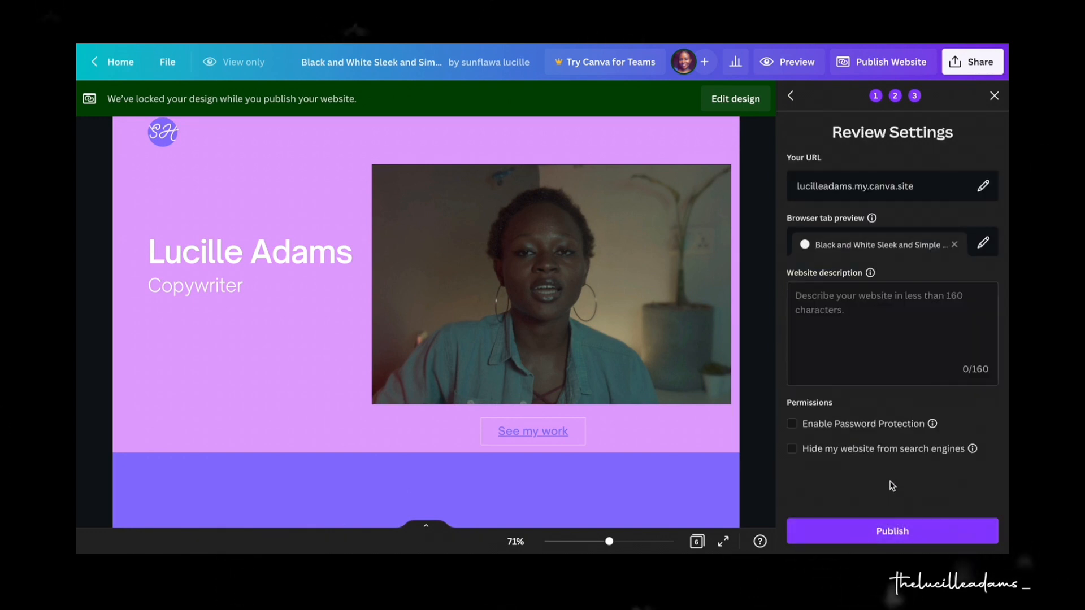
# Write the website description 'Copywriter, scriptwriter and content creat'.
pyautogui.click(836, 307)
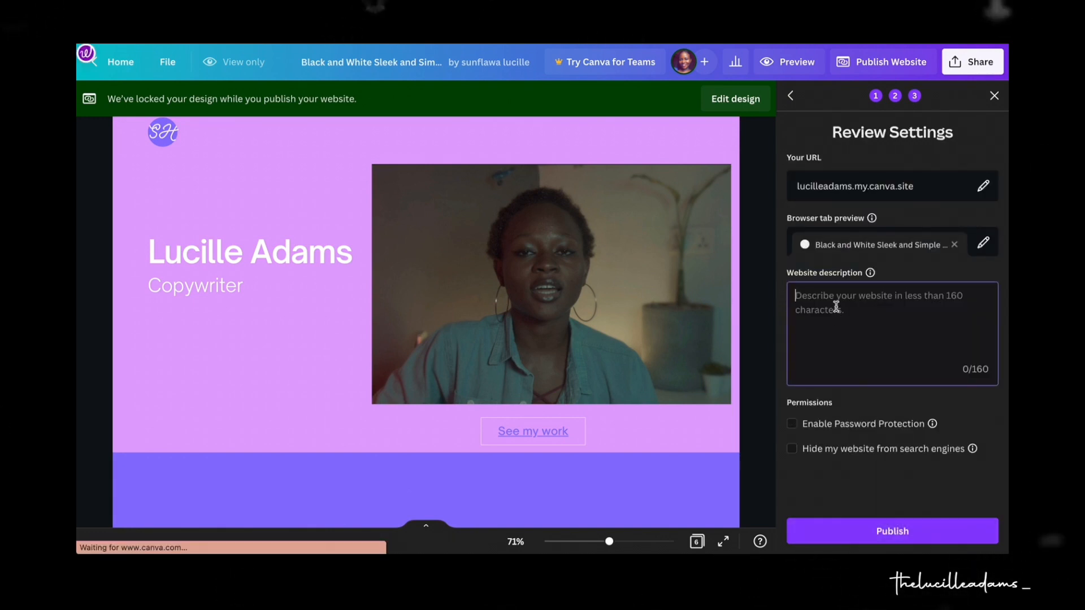
pyautogui.write('co')
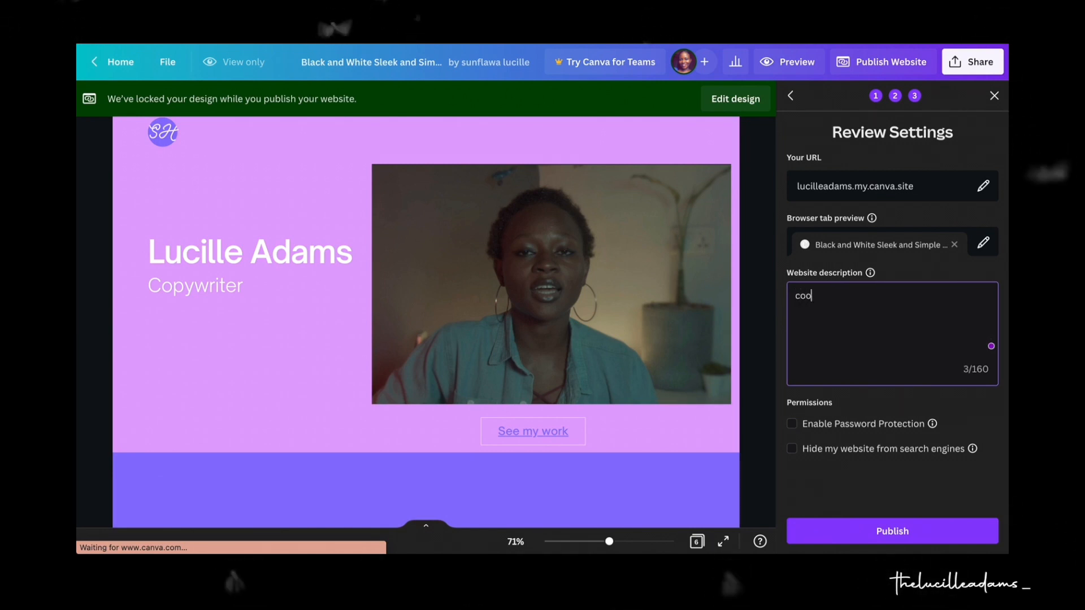
pyautogui.write('o')
pyautogui.press('BackSpace')
pyautogui.press('BackSpace')
pyautogui.press('BackSpace')
pyautogui.write('Copy')
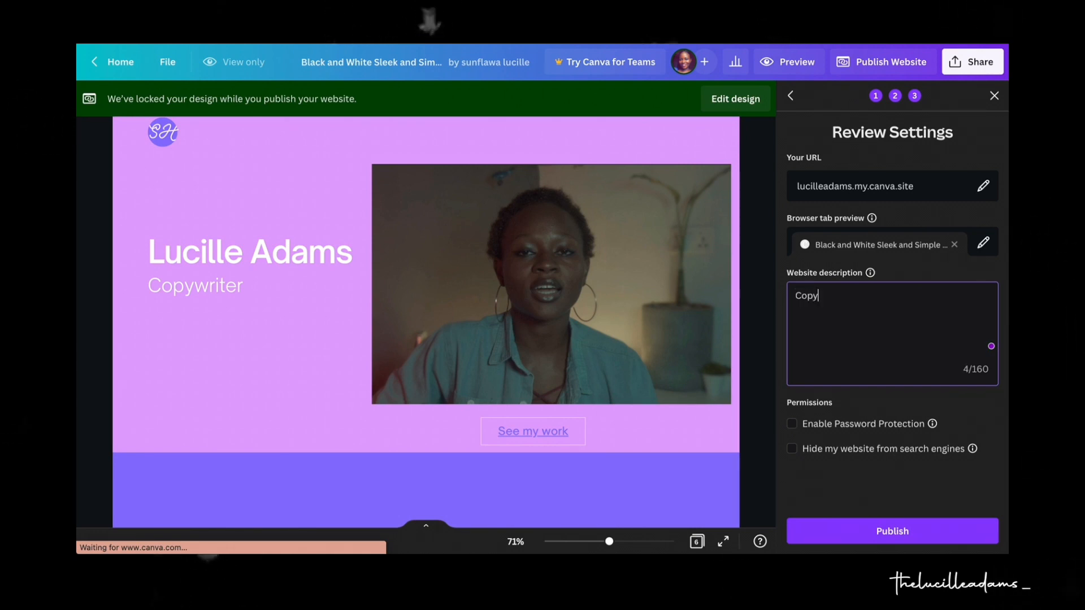
pyautogui.write('writer,')
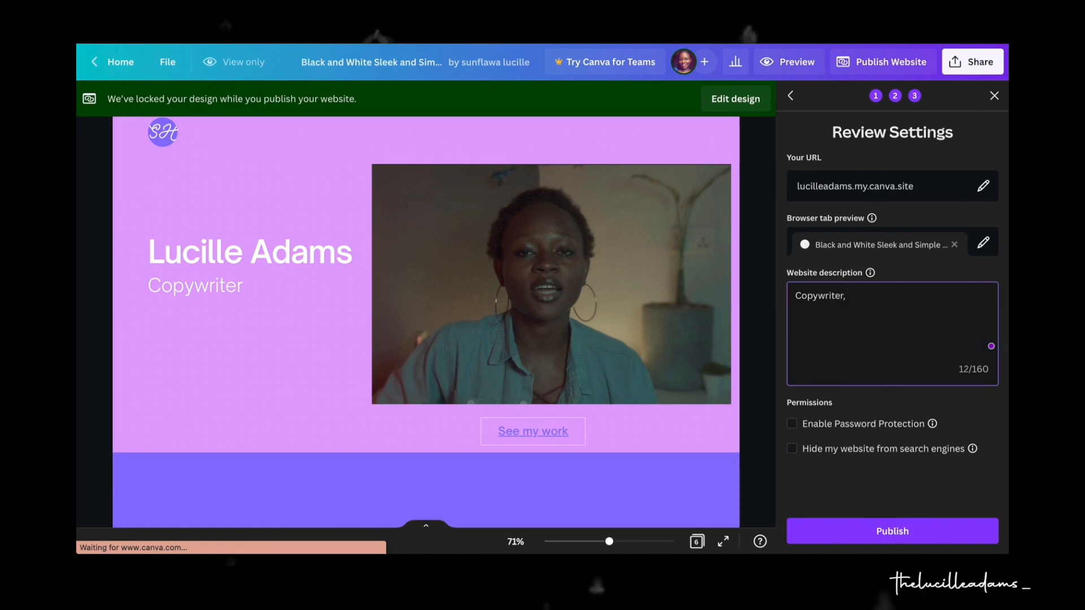
pyautogui.write(' scrip')
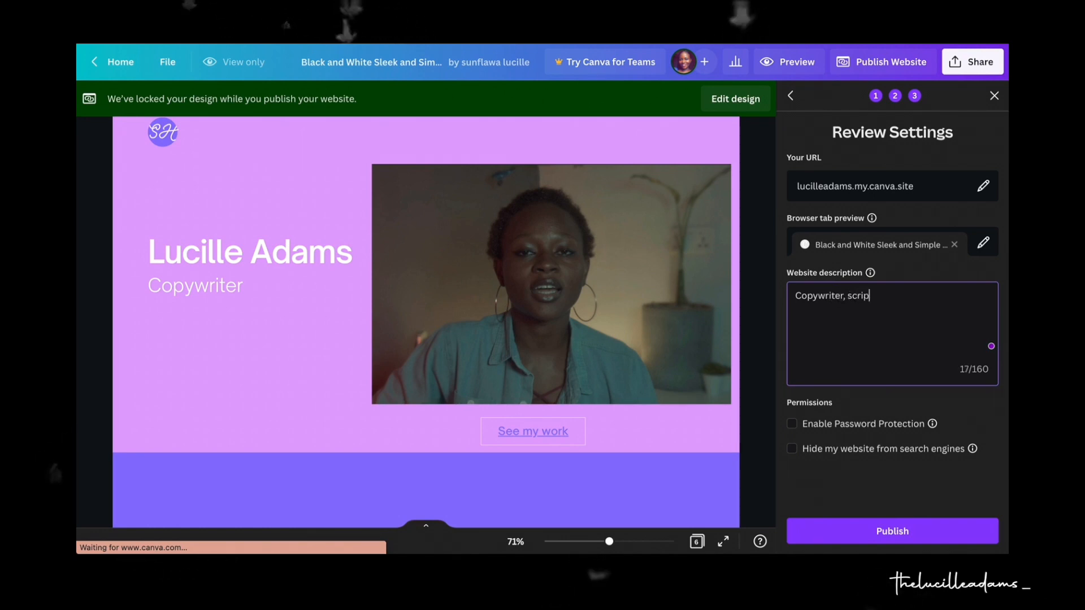
pyautogui.write('twriter')
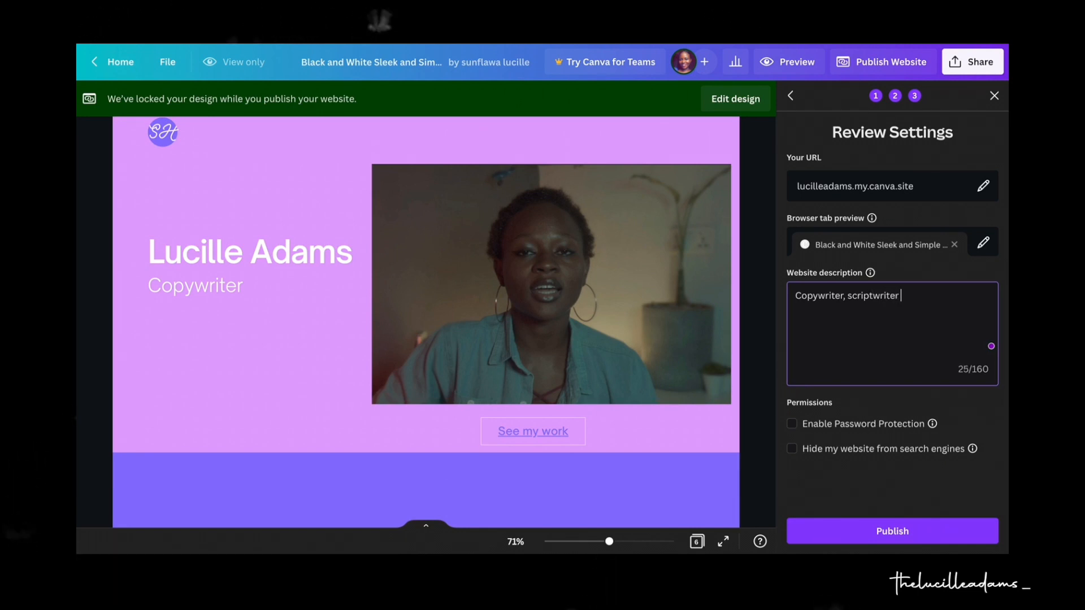
pyautogui.write(' and cont')
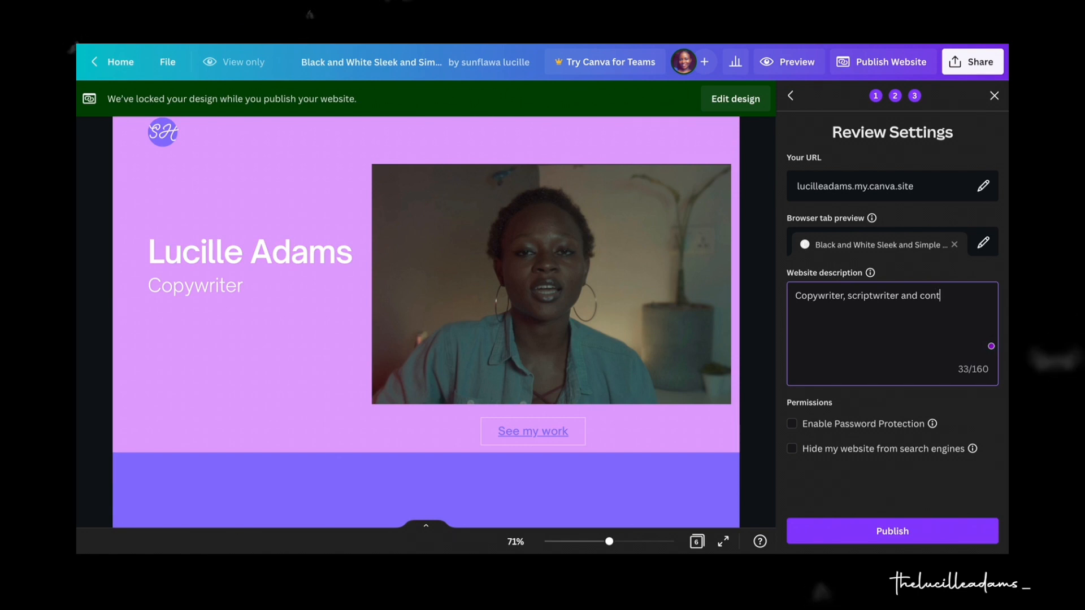
pyautogui.write('ent creator.')
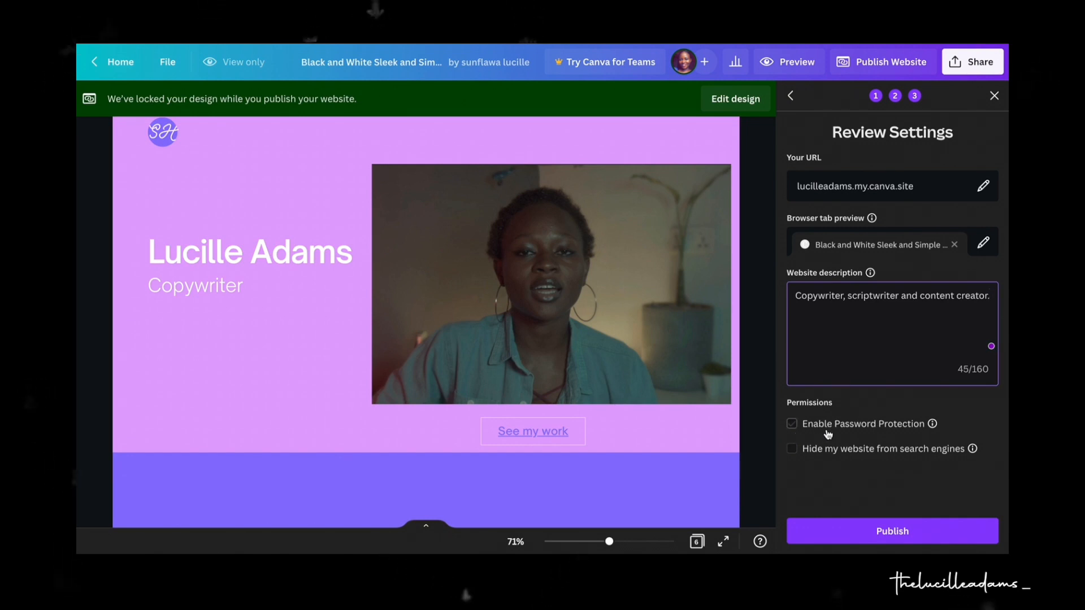
# Leave password protection off and publish the website live.
pyautogui.click(796, 428)
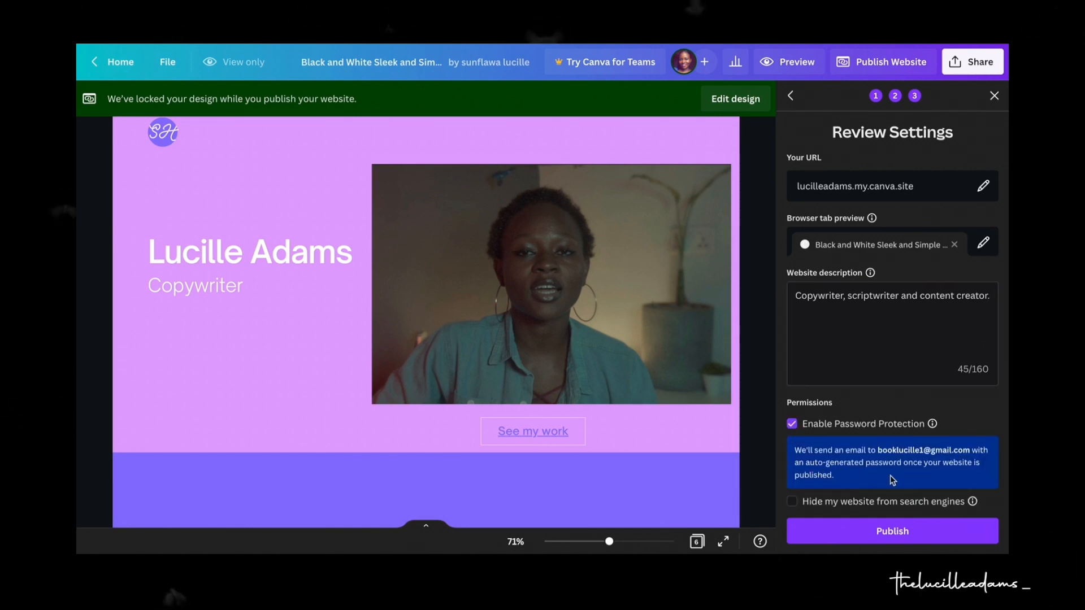
pyautogui.click(792, 426)
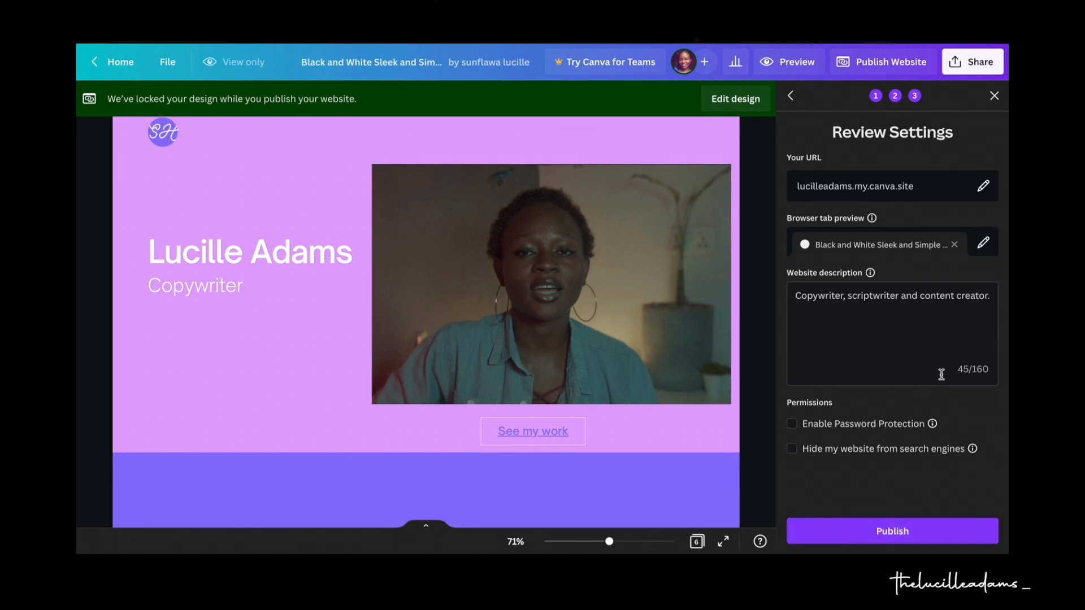
pyautogui.click(888, 538)
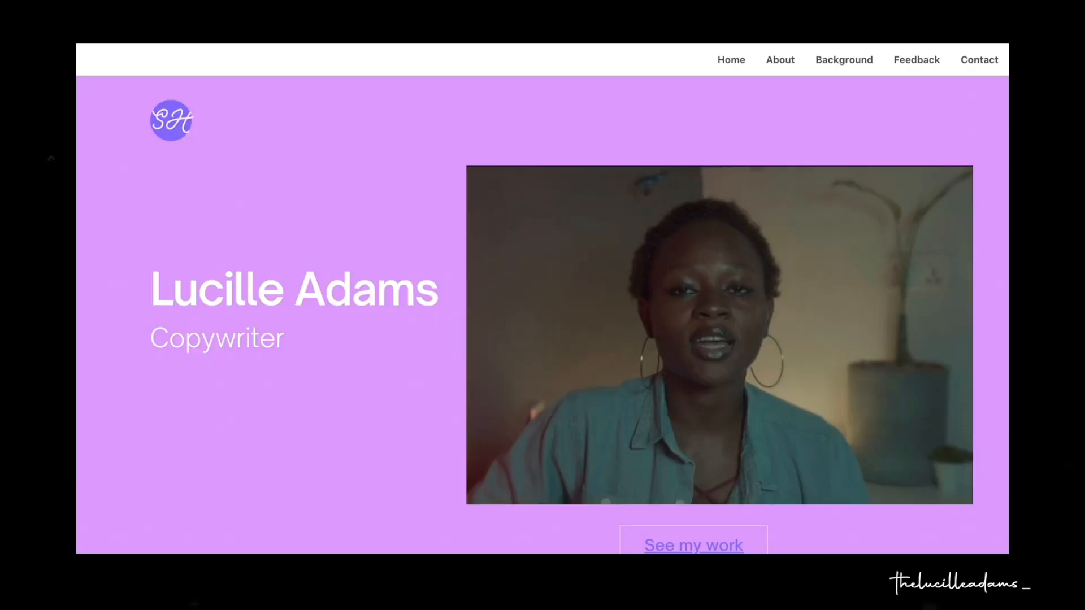
# On the live site, test See my work, scroll through each section, and follow the Twitter link.
pyautogui.scroll(-3, 438, 388)
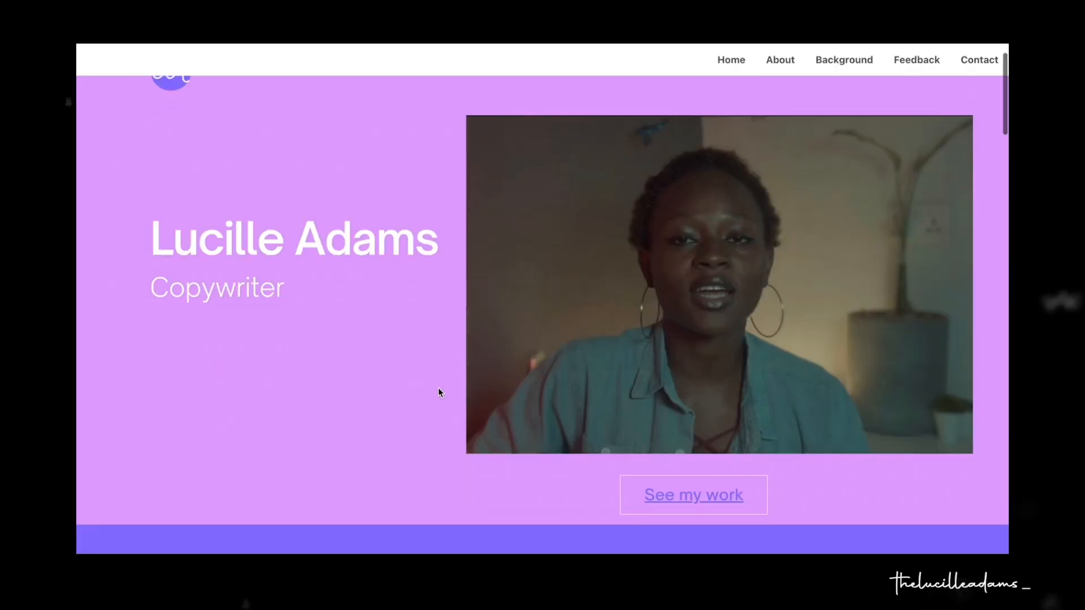
pyautogui.click(685, 406)
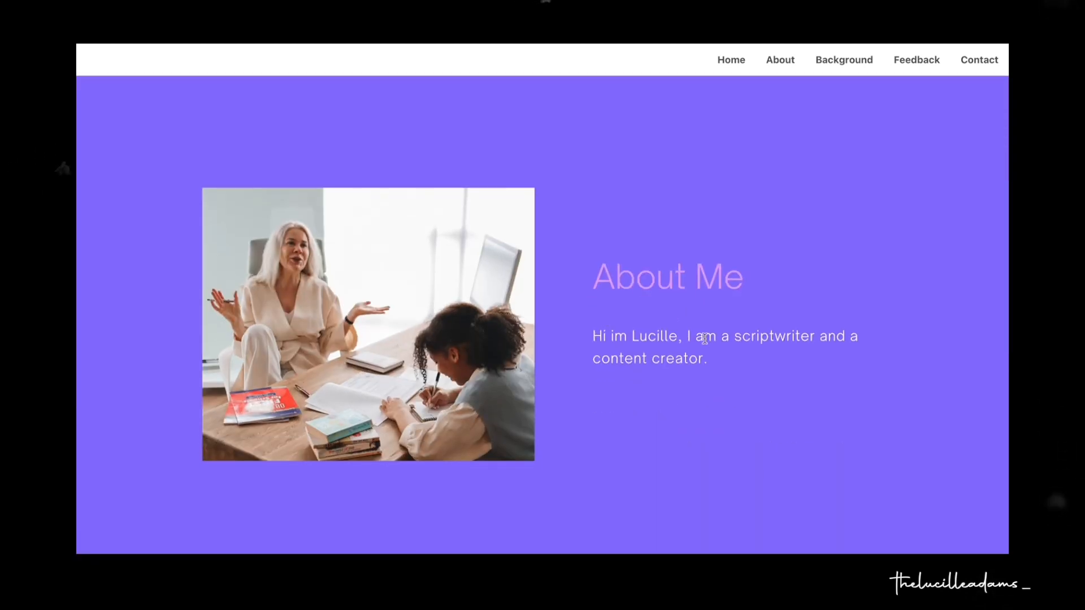
pyautogui.scroll(-8, 705, 338)
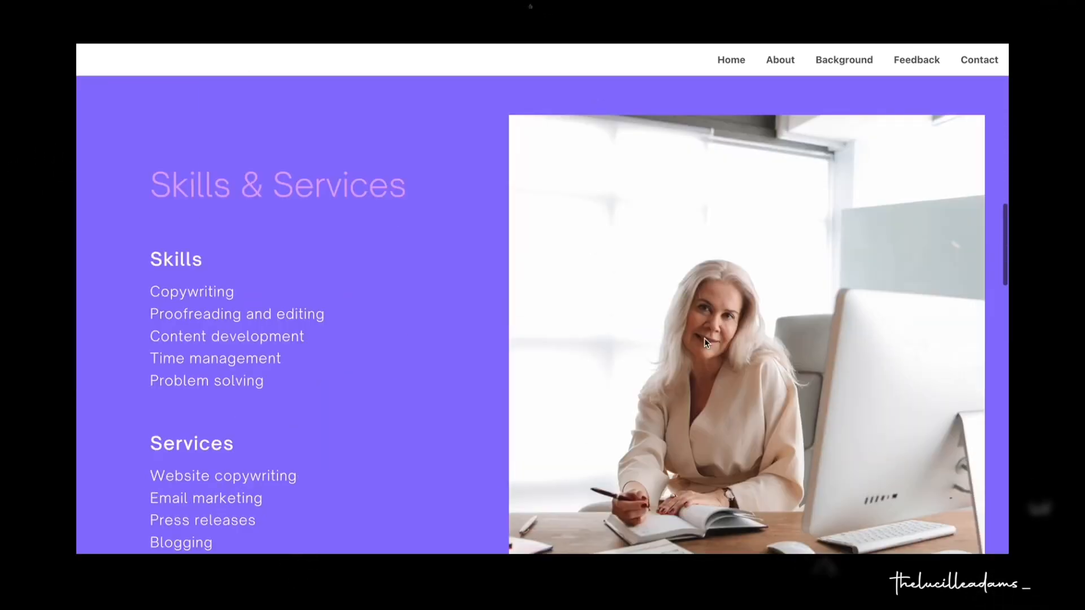
pyautogui.scroll(-8, 704, 342)
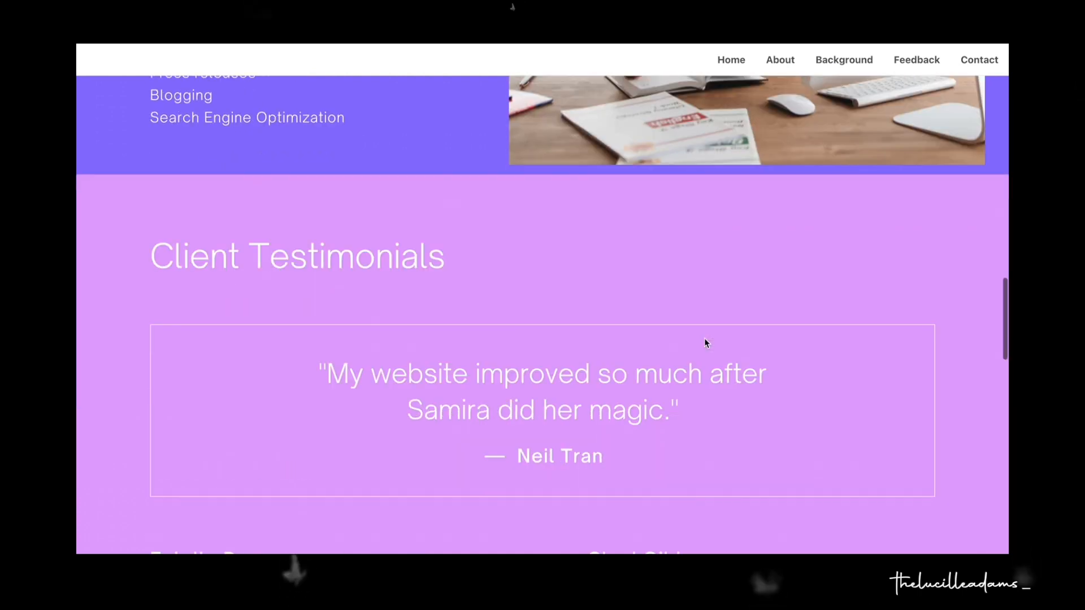
pyautogui.scroll(-3, 704, 338)
pyautogui.scroll(-8, 705, 338)
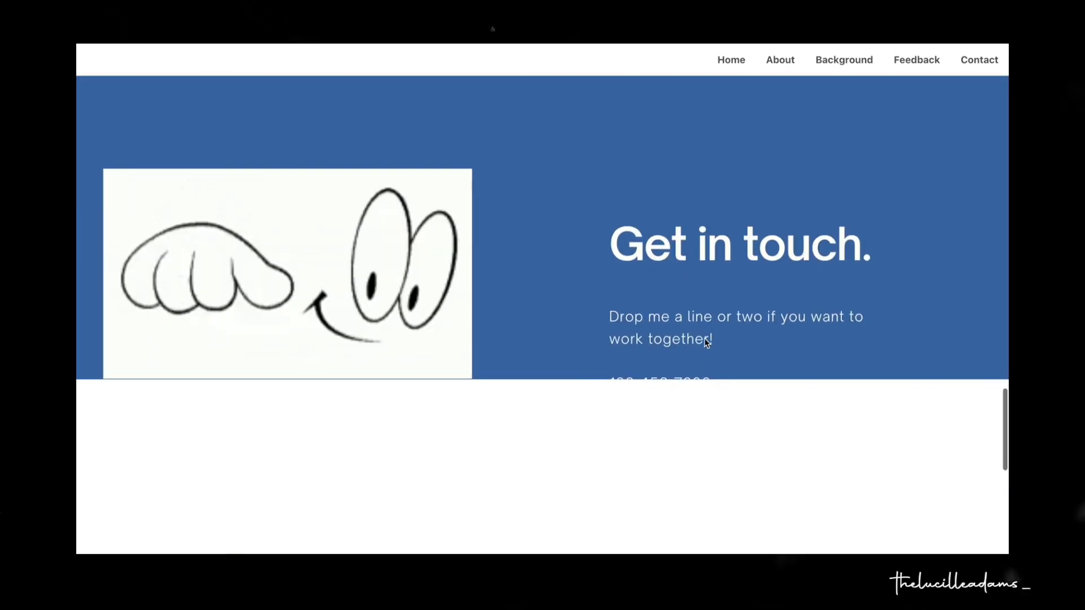
pyautogui.scroll(-3, 704, 338)
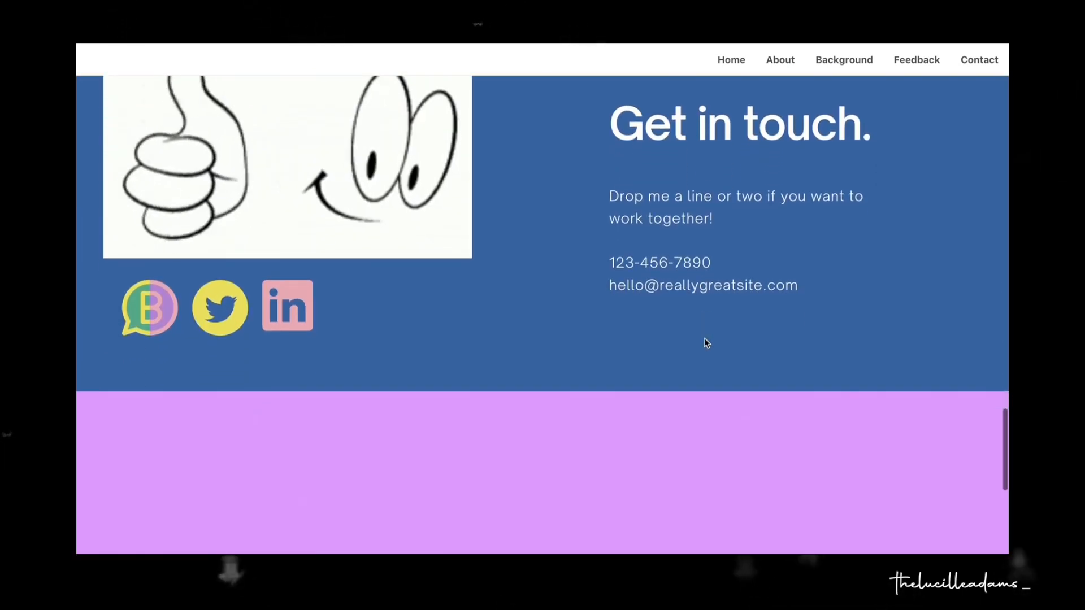
pyautogui.click(223, 303)
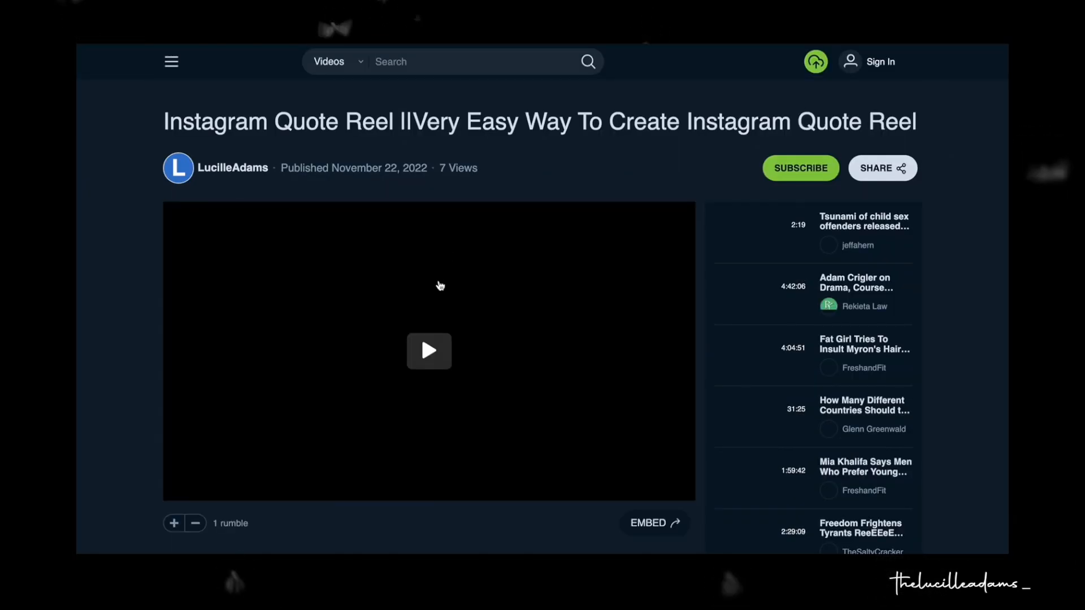
pyautogui.scroll(-3, 440, 286)
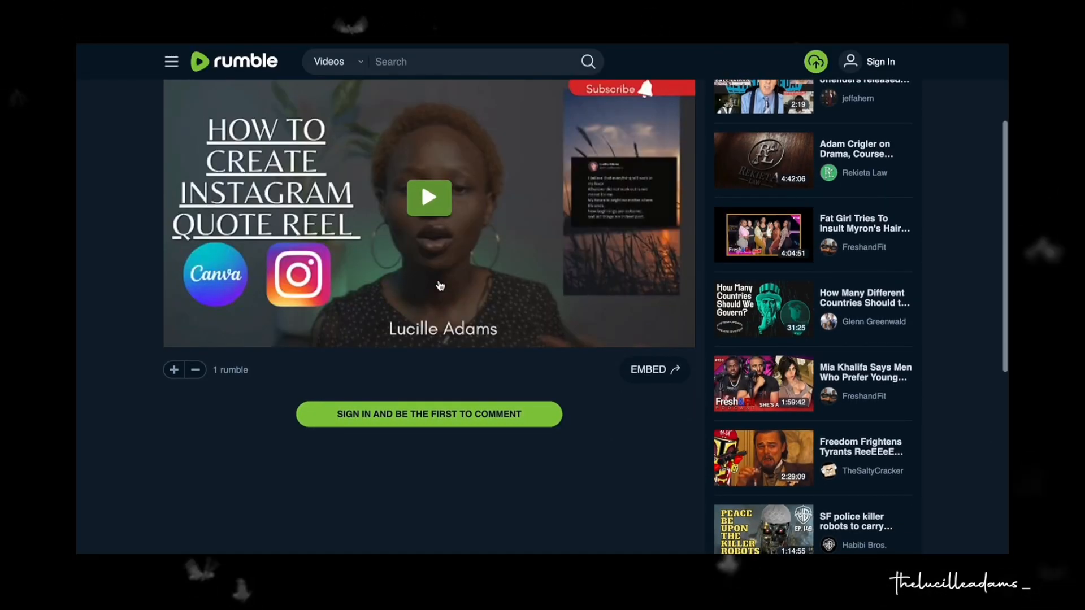
pyautogui.scroll(-4, 440, 285)
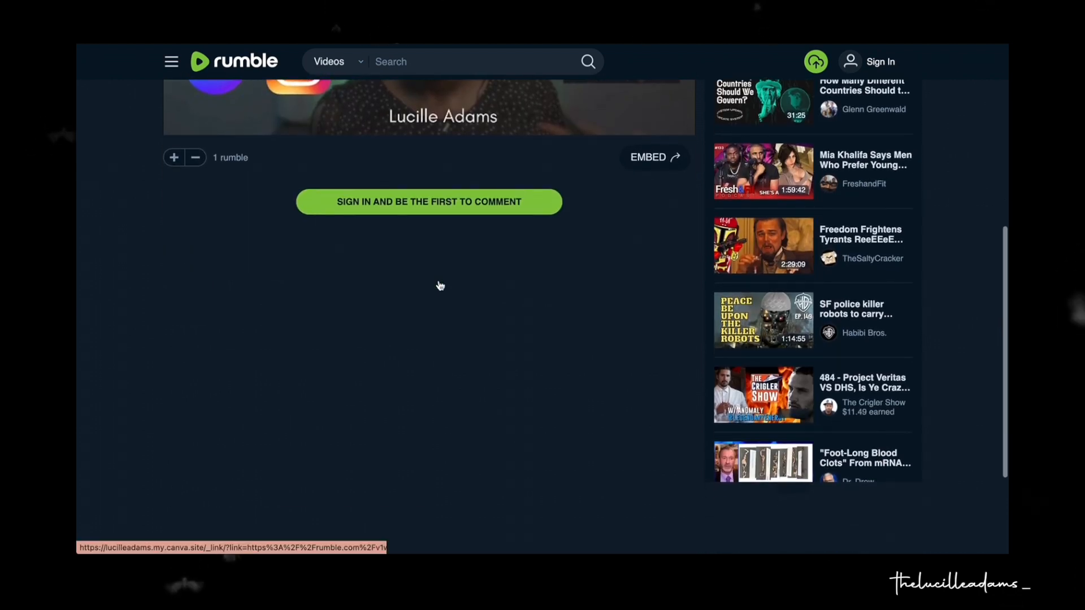
pyautogui.scroll(-2, 441, 286)
pyautogui.scroll(5, 441, 286)
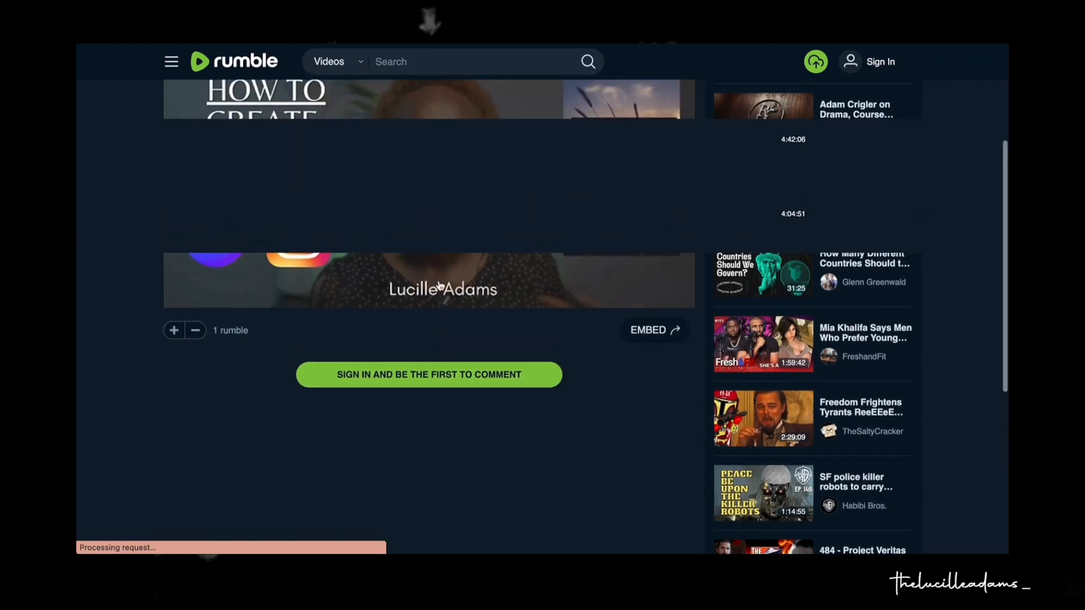
pyautogui.scroll(3, 440, 286)
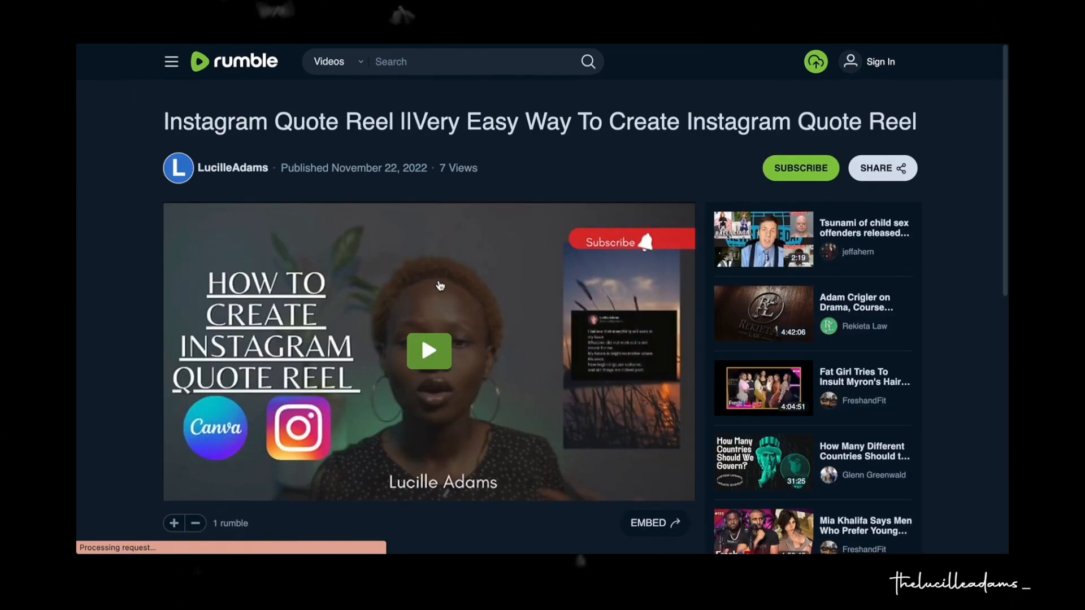
pyautogui.scroll(-1, 441, 286)
pyautogui.scroll(1, 441, 286)
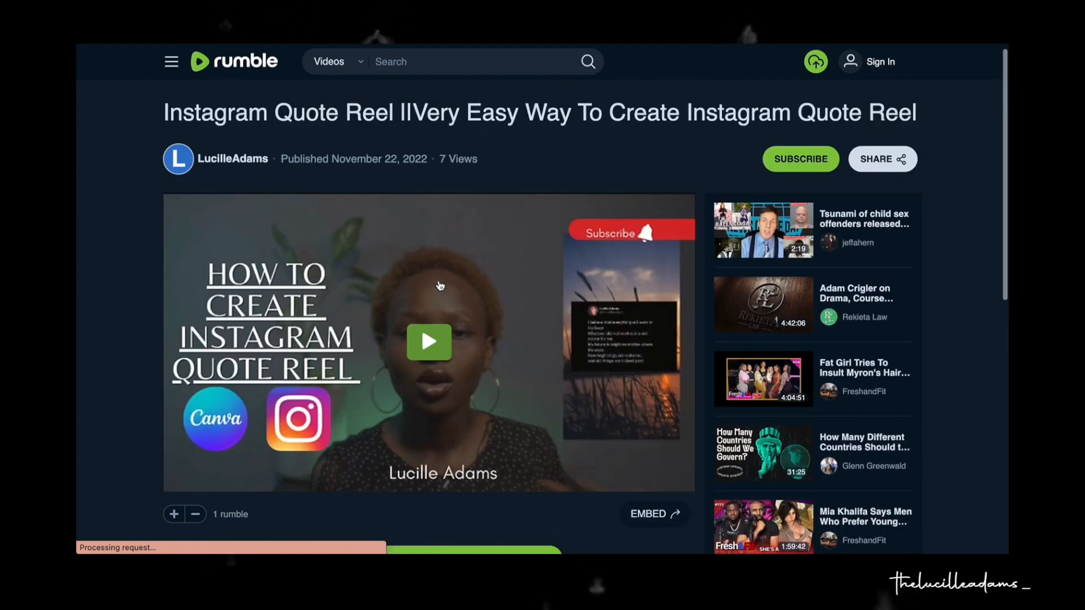
pyautogui.scroll(1, 440, 286)
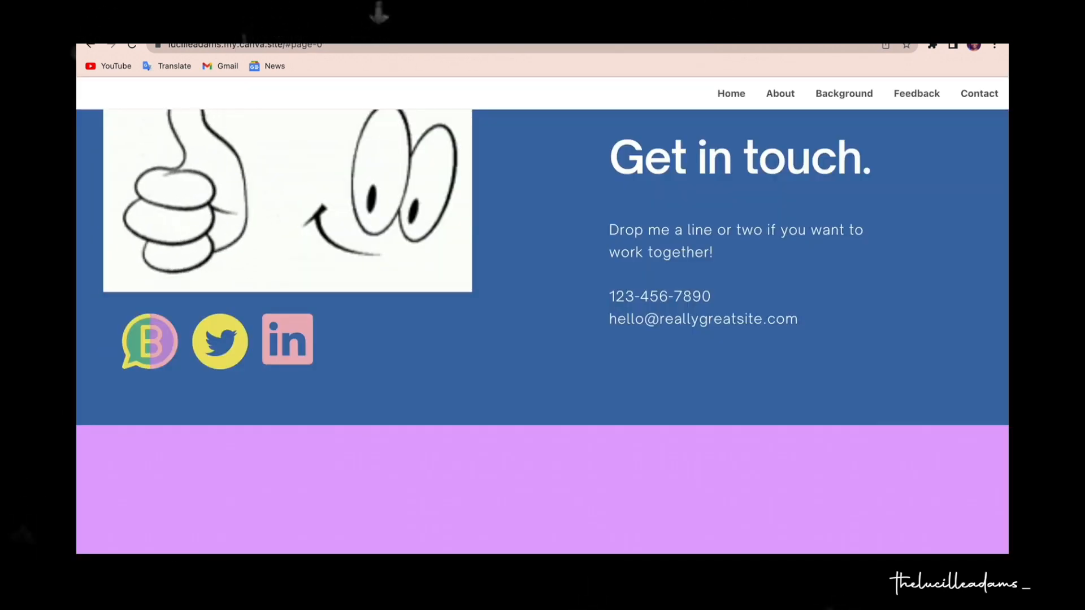
# Return to the top of the live site and confirm the Contact link jumps to Get in touch.
pyautogui.scroll(-2, 450, 284)
pyautogui.scroll(2, 450, 284)
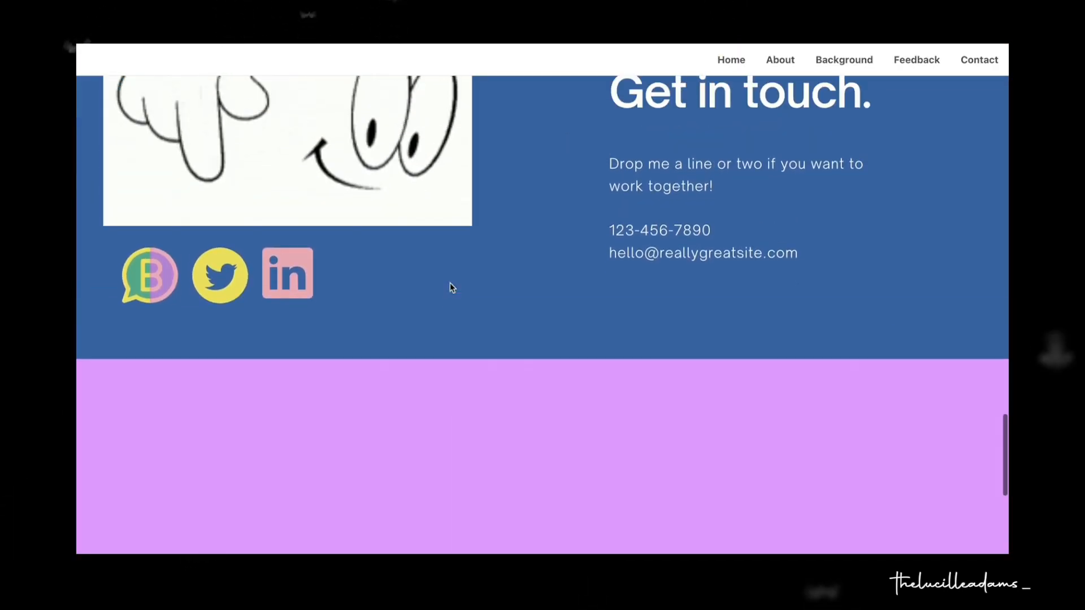
pyautogui.scroll(3, 450, 285)
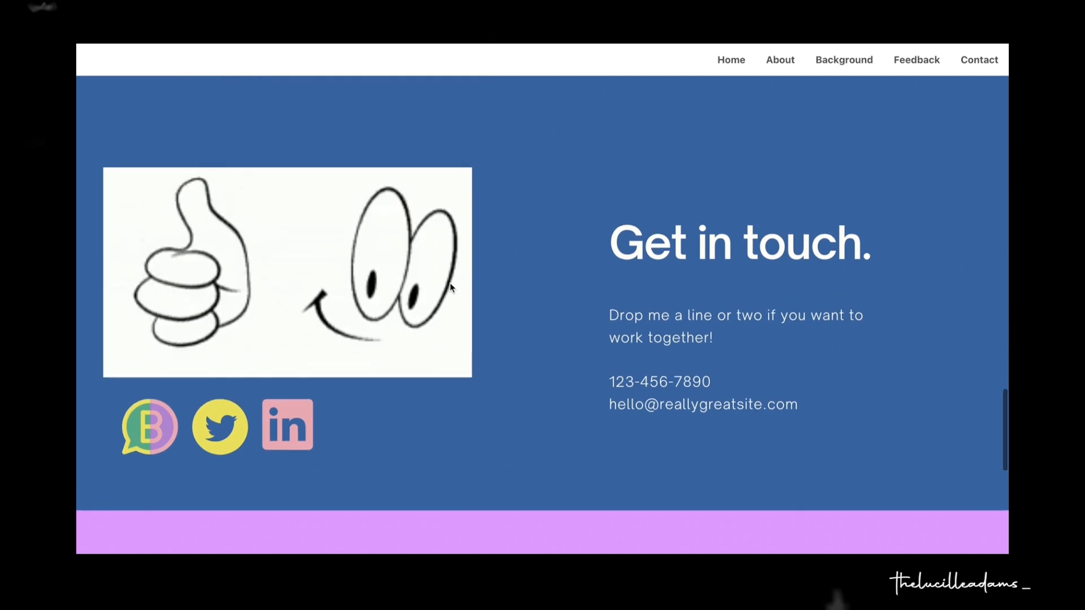
pyautogui.scroll(10, 451, 286)
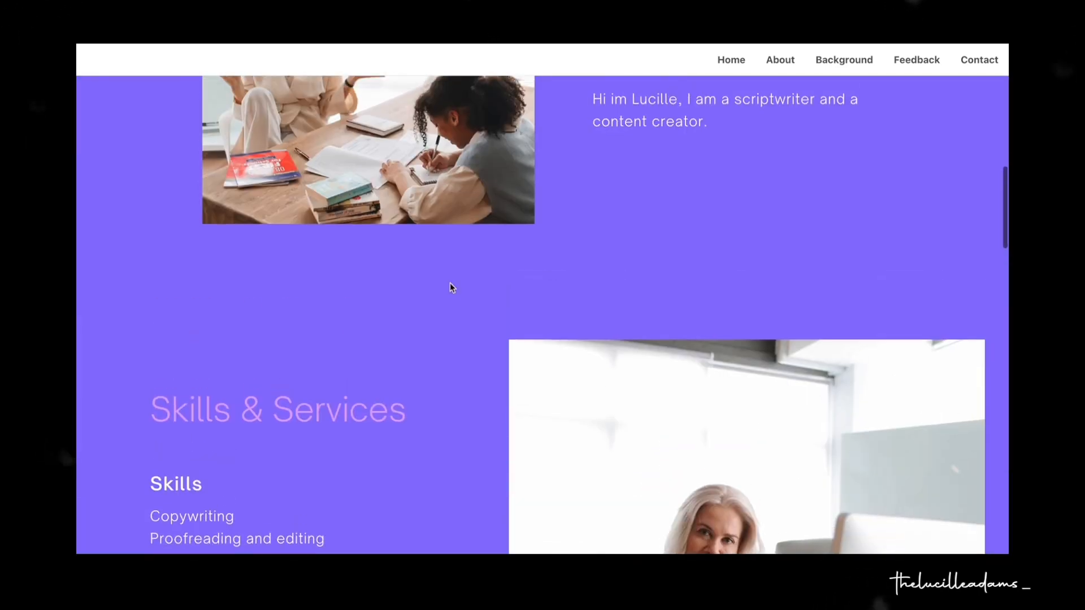
pyautogui.scroll(8, 450, 285)
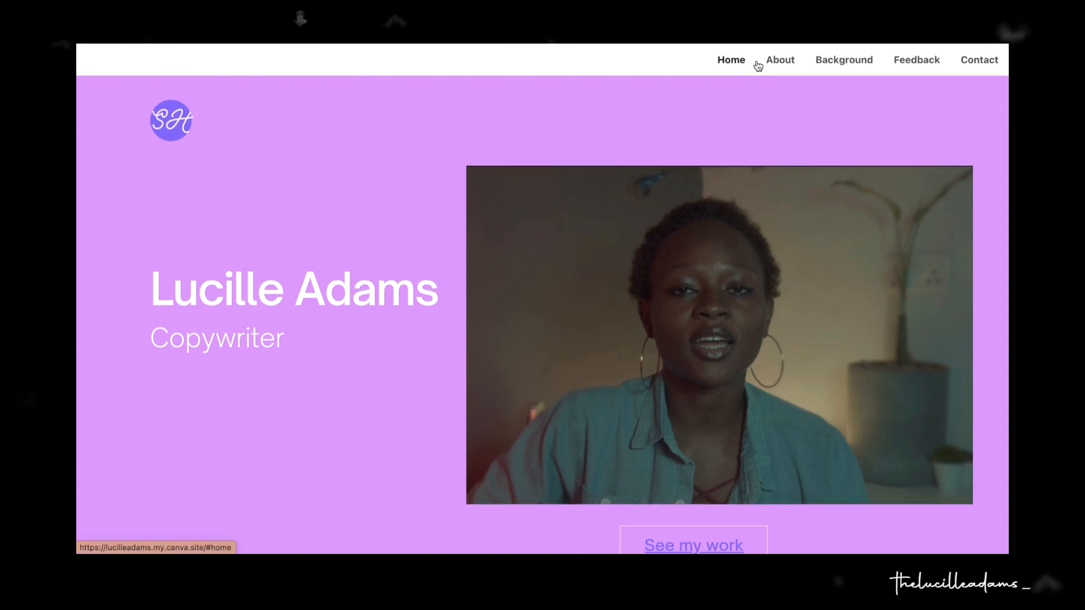
pyautogui.click(975, 56)
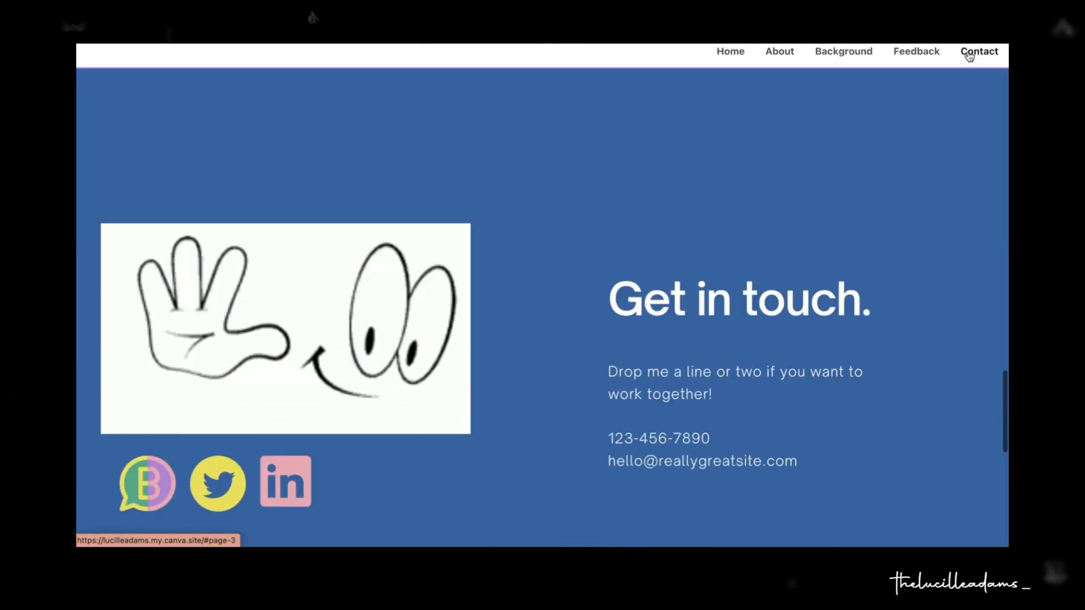
pyautogui.scroll(-5, 776, 229)
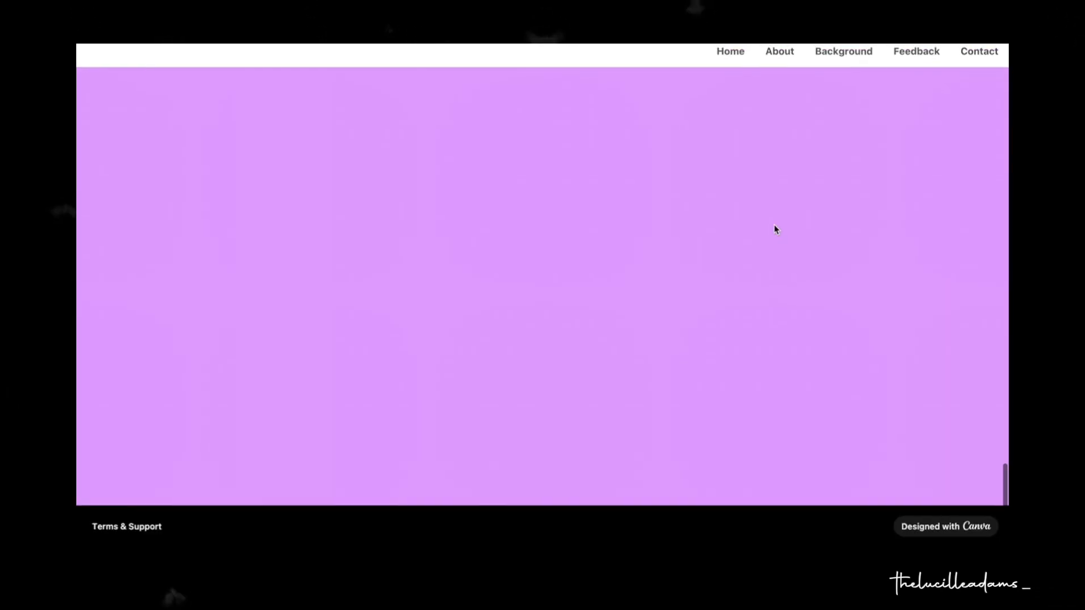
pyautogui.scroll(15, 761, 317)
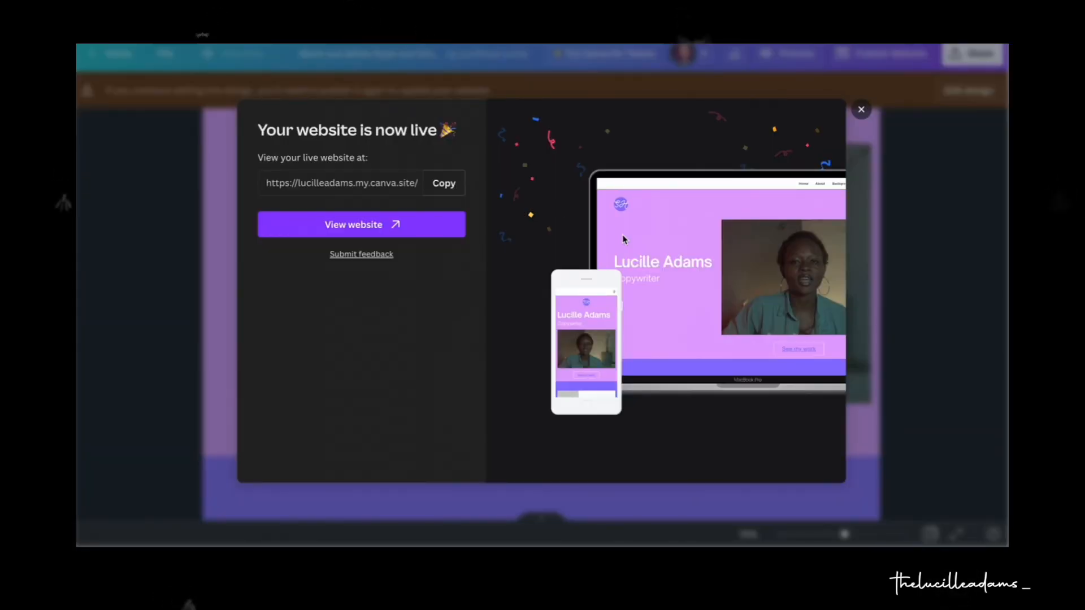
# Dismiss the 'Your website is now live' dialog.
pyautogui.click(863, 113)
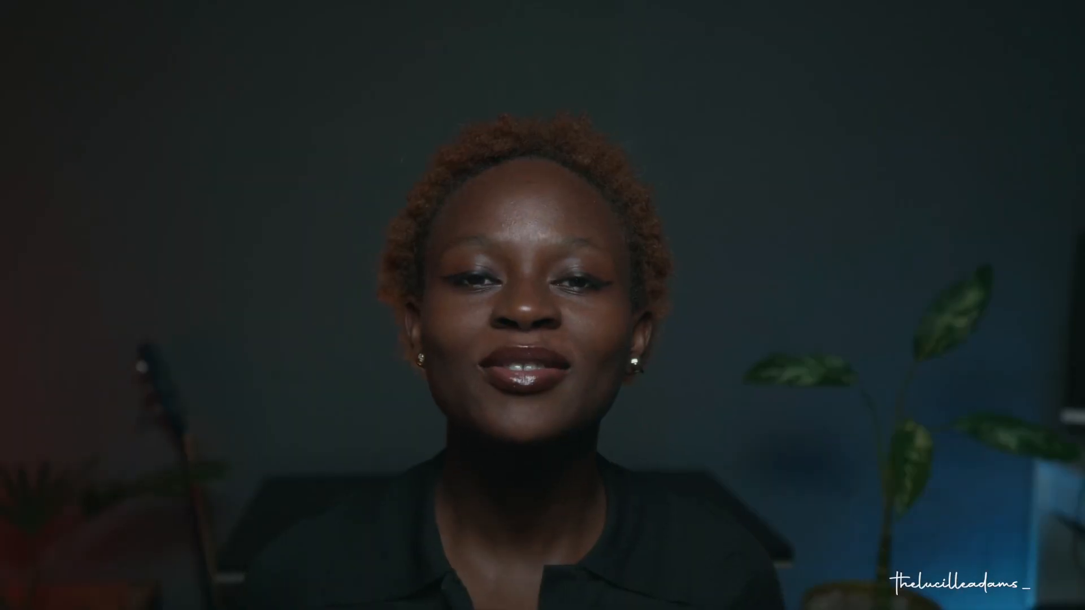